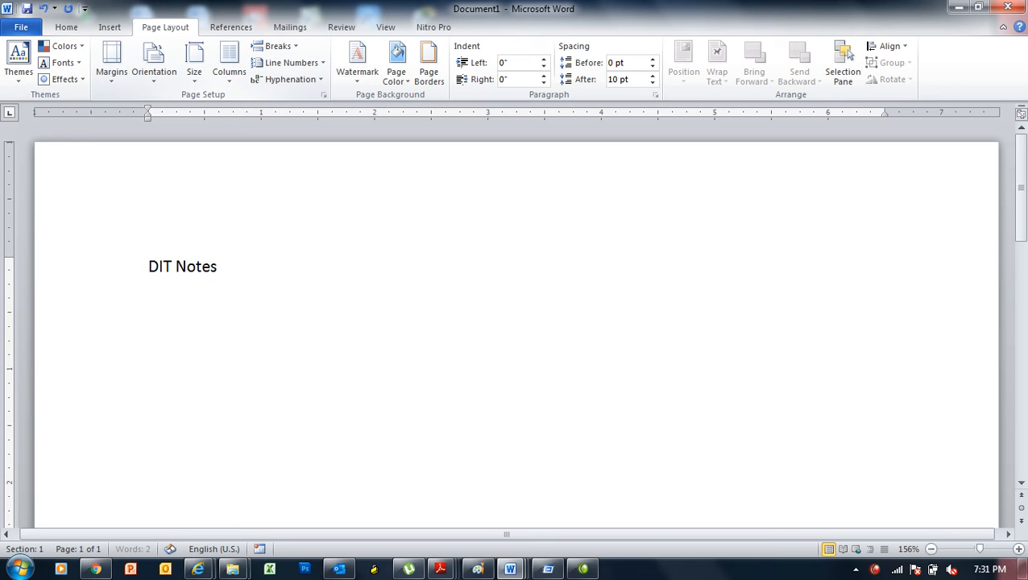
- Fill the document below the "DIT Notes" line with sample paragraphs generated by =rand(200)
{"action": "key", "text": "Return"}
{"action": "type", "text": "=rand(2"}
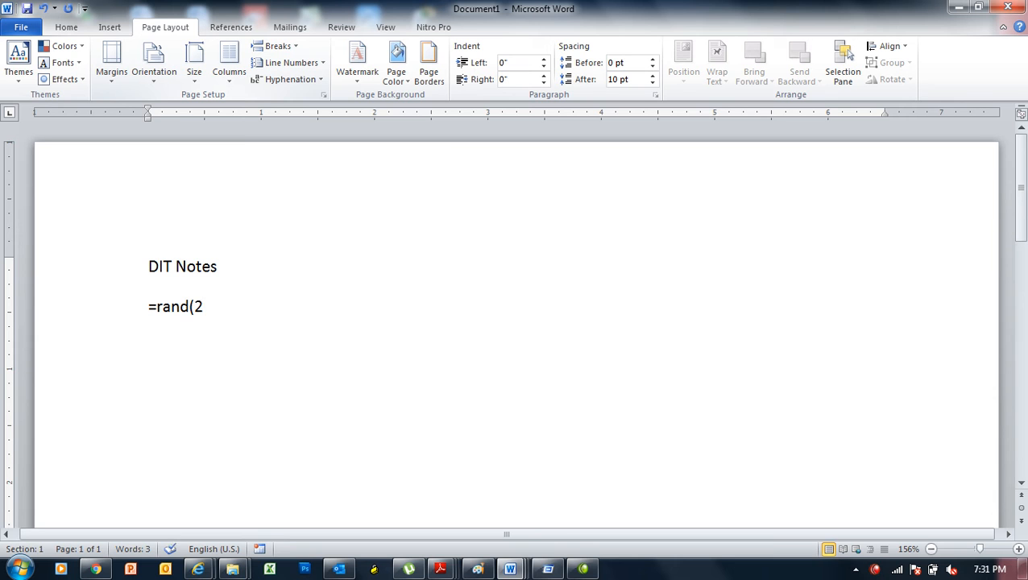
{"action": "key", "text": "BackSpace"}
{"action": "key", "text": "BackSpace"}
{"action": "key", "text": "BackSpace"}
{"action": "key", "text": "BackSpace"}
{"action": "key", "text": "BackSpace"}
{"action": "key", "text": "BackSpace"}
{"action": "key", "text": "BackSpace"}
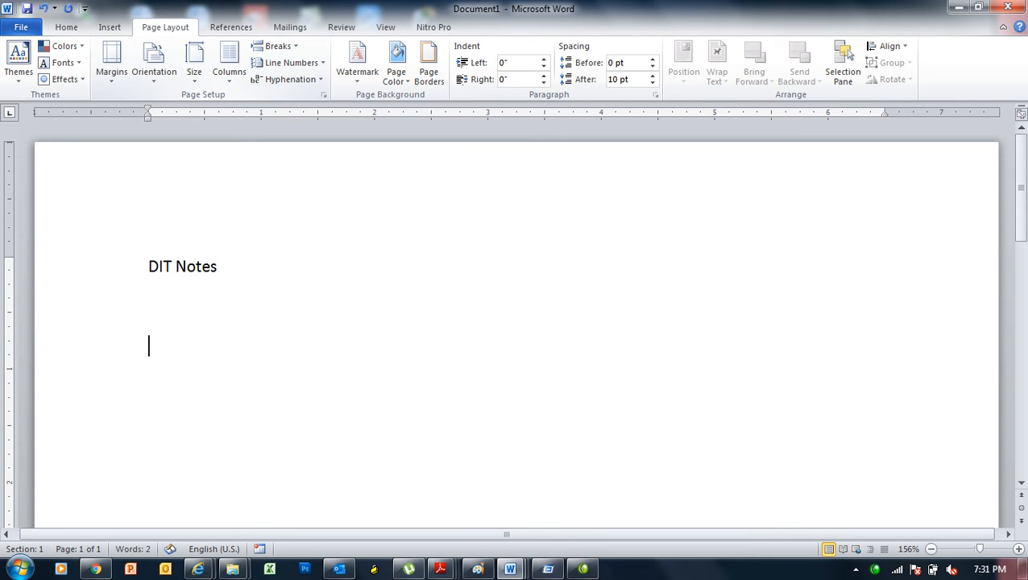
{"action": "type", "text": "=rand(200)"}
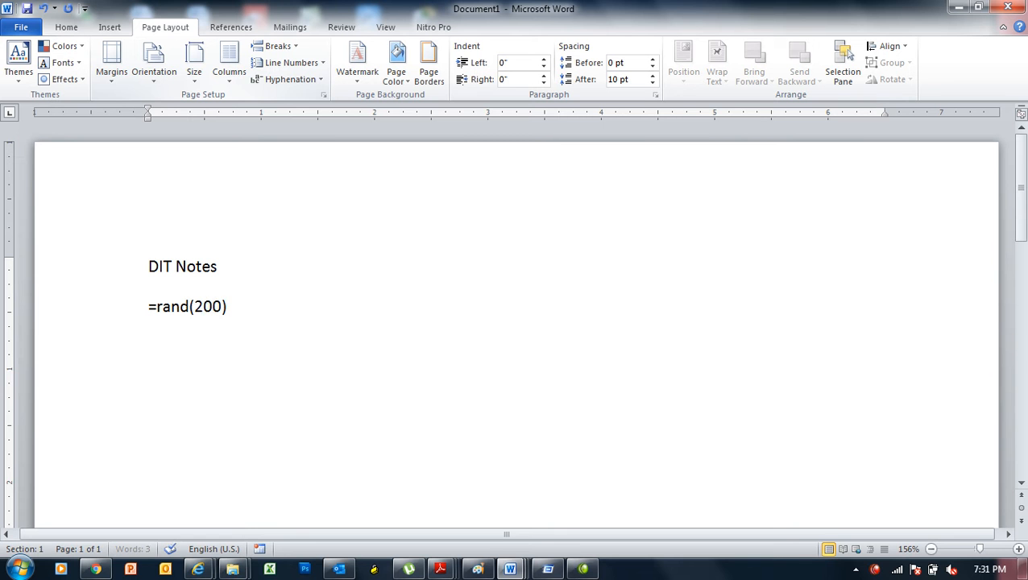
{"action": "key", "text": "Return"}
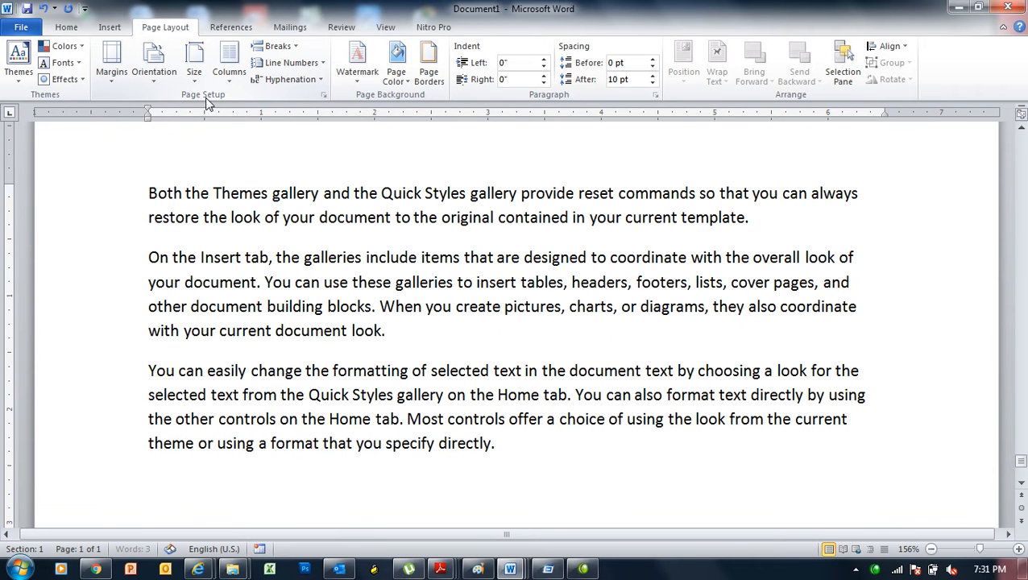
- Justify all the text in the document
{"action": "key", "text": "ctrl+a"}
{"action": "key", "text": "ctrl+j"}
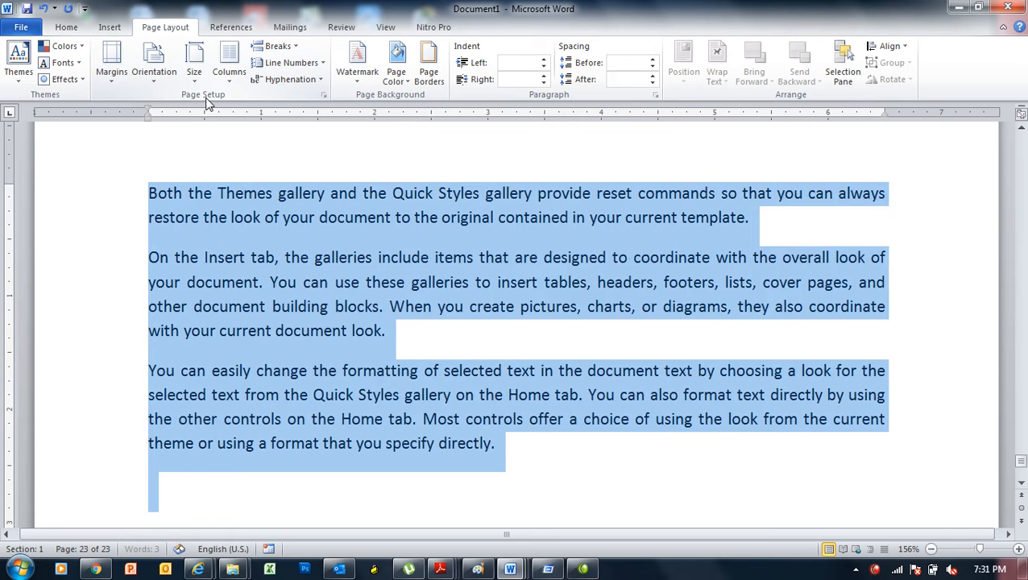
{"action": "key", "text": "Right"}
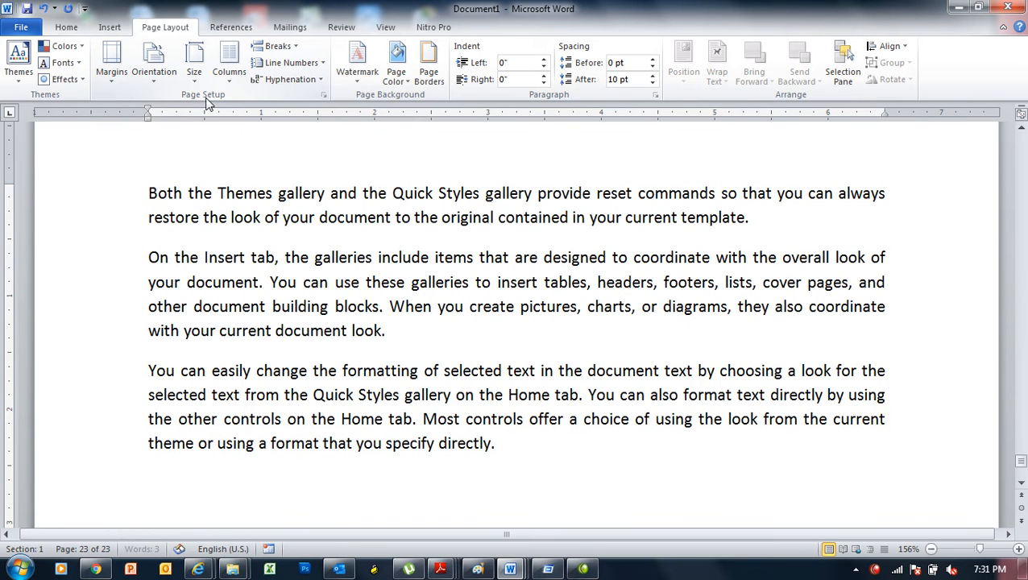
- Append many more sample paragraphs at the end of the document with the =rand function
{"action": "type", "text": "=rand(200"}
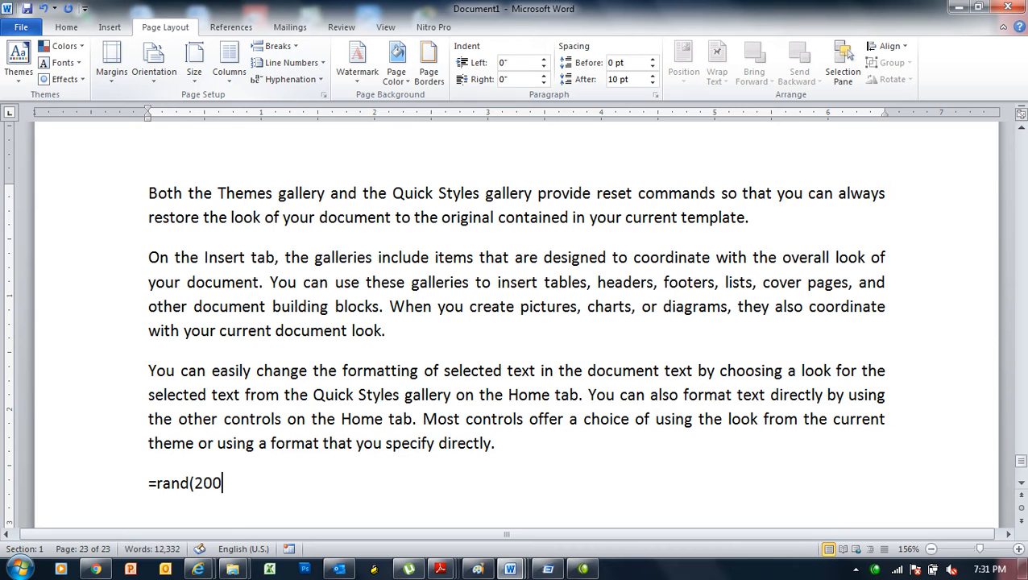
{"action": "key", "text": "ctrl+z"}
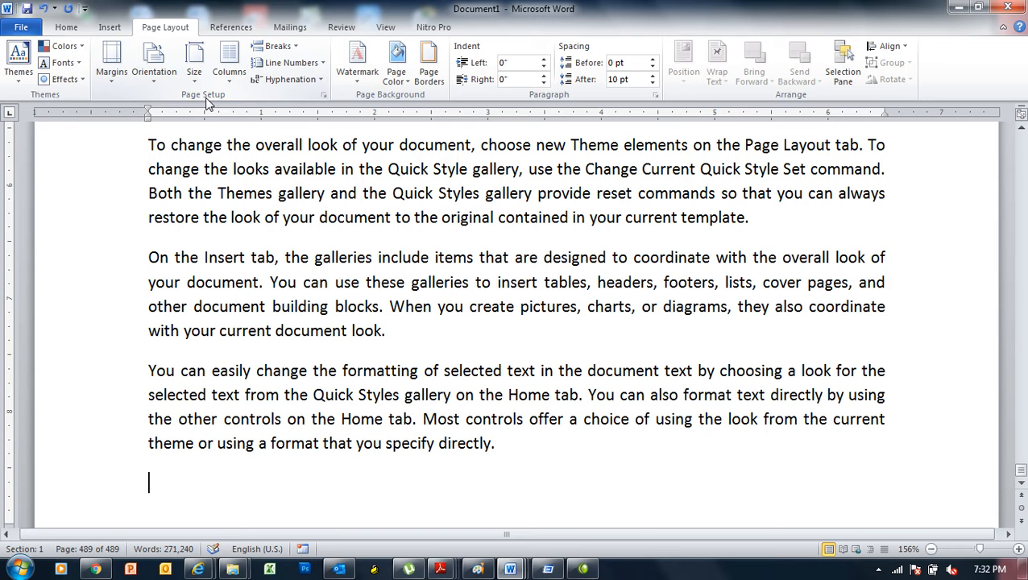
{"action": "key", "text": "ctrl+v"}
{"action": "key", "text": "ctrl+z"}
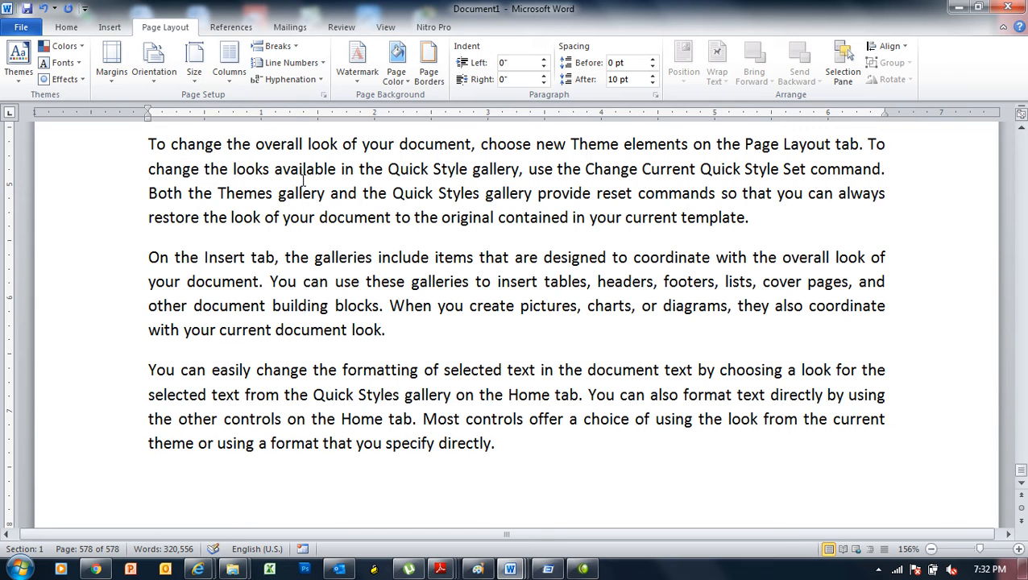
- Examine the last two pages of the document in print preview
{"action": "key", "text": "ctrl+p"}
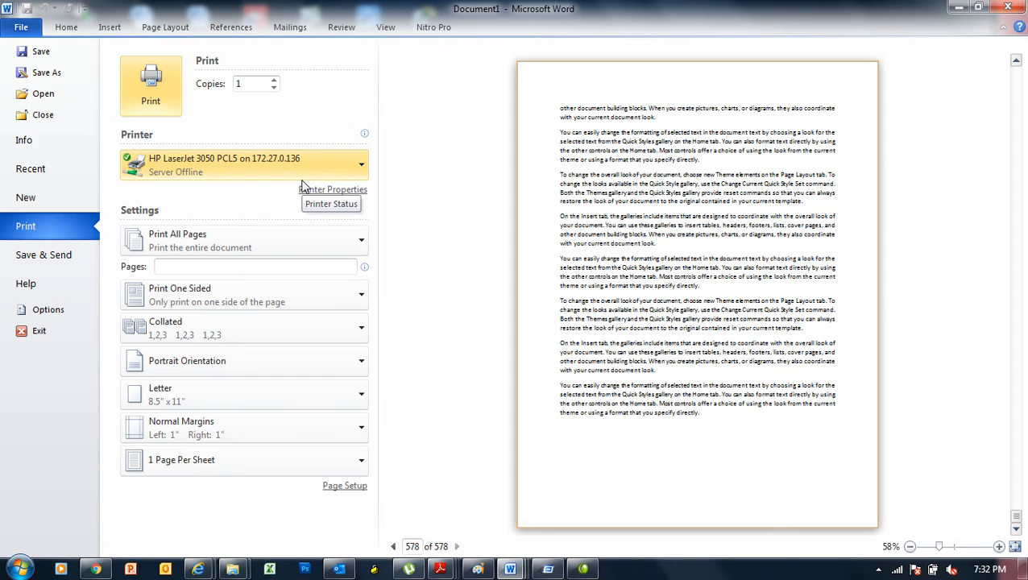
{"action": "left_click", "coordinate": [393, 546]}
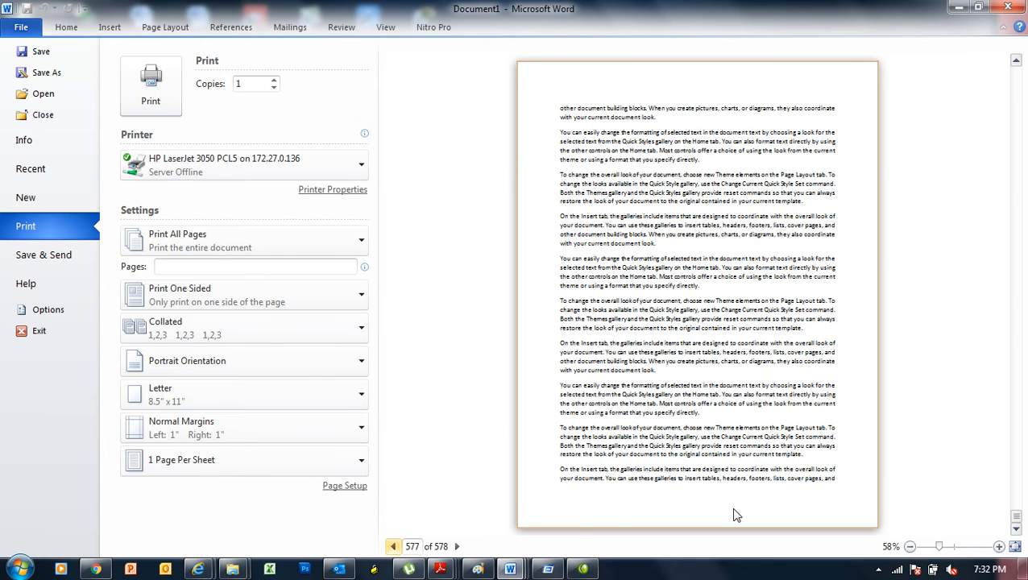
{"action": "key", "text": "Escape"}
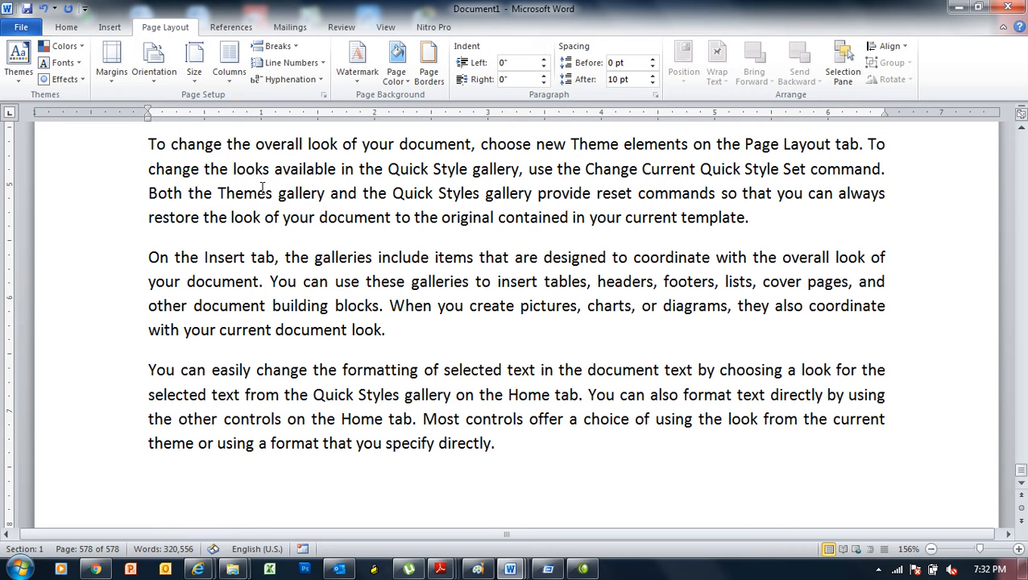
- Apply the Wide margins preset and check its effect on the first page in print preview and on the document's end
{"action": "left_click", "coordinate": [112, 87]}
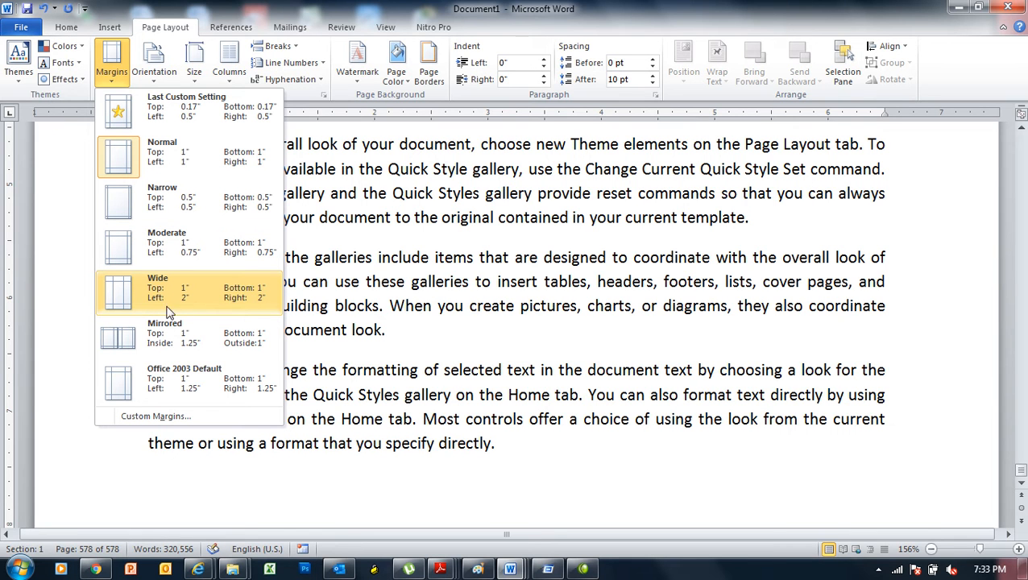
{"action": "left_click", "coordinate": [232, 297]}
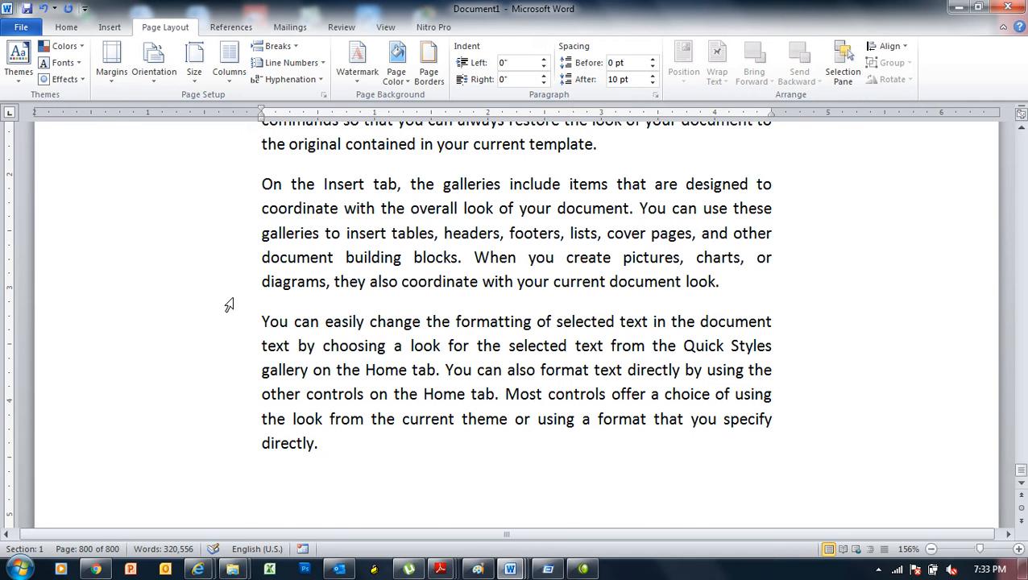
{"action": "key", "text": "ctrl+Home"}
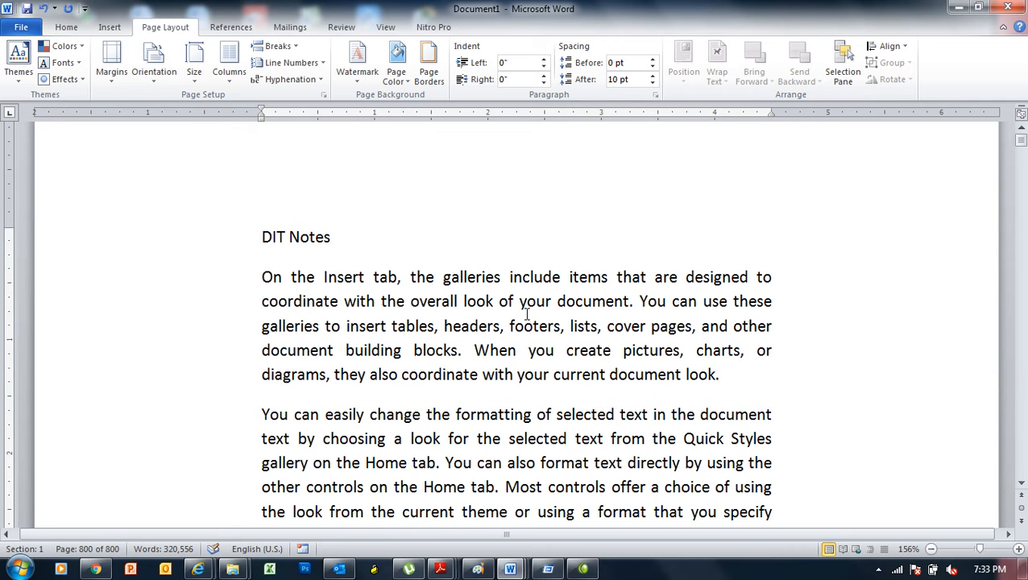
{"action": "key", "text": "ctrl+p"}
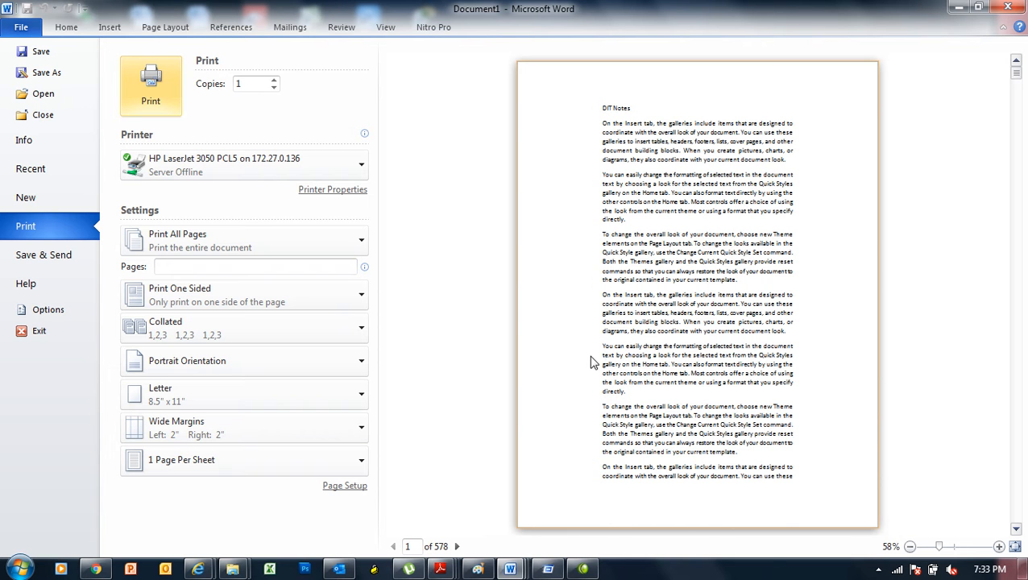
{"action": "key", "text": "Escape"}
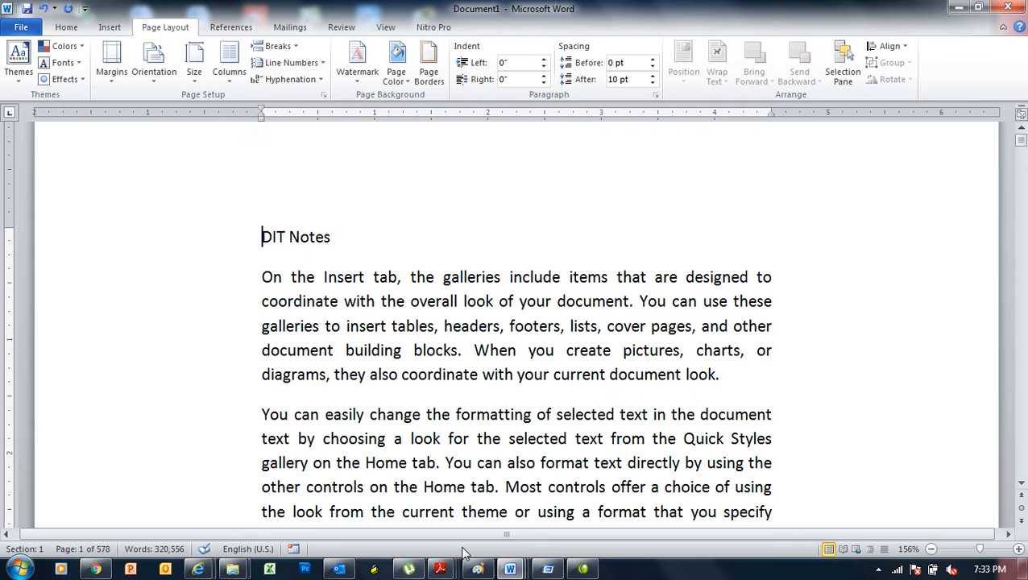
{"action": "key", "text": "ctrl+End"}
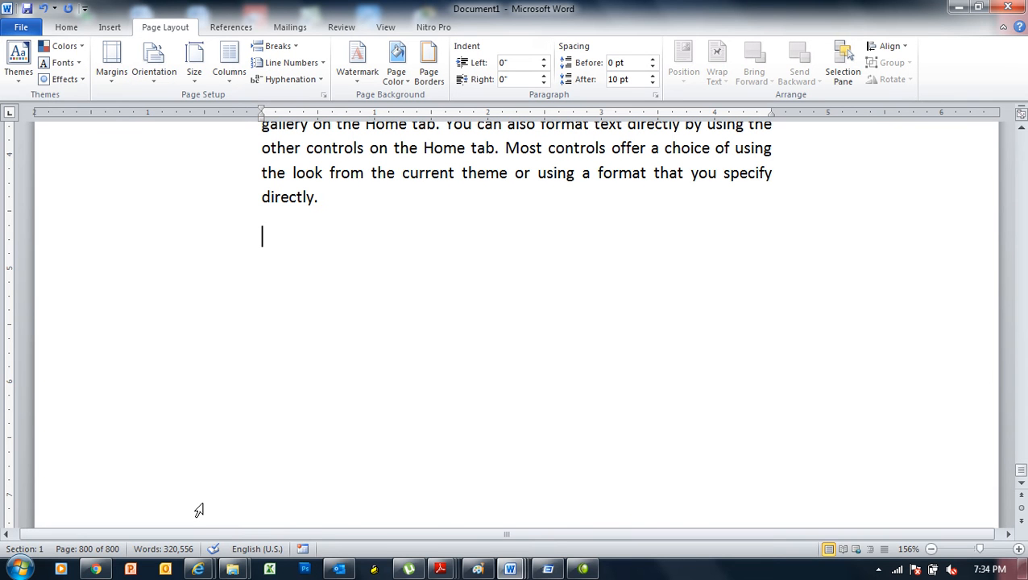
{"action": "key", "text": "ctrl+Home"}
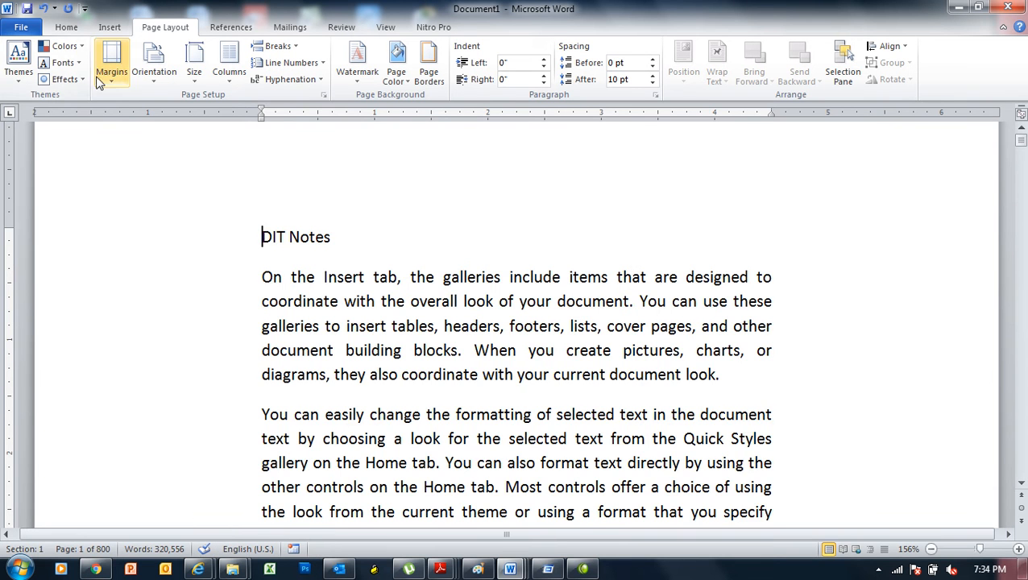
- Apply the Normal margins preset and check its effect at the end of the document
{"action": "left_click", "coordinate": [111, 64]}
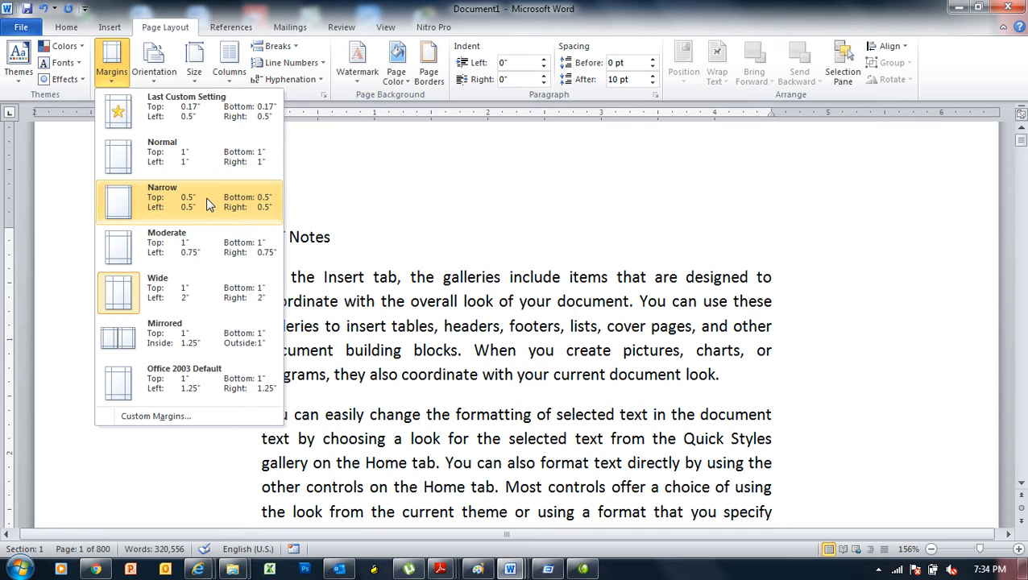
{"action": "left_click", "coordinate": [203, 167]}
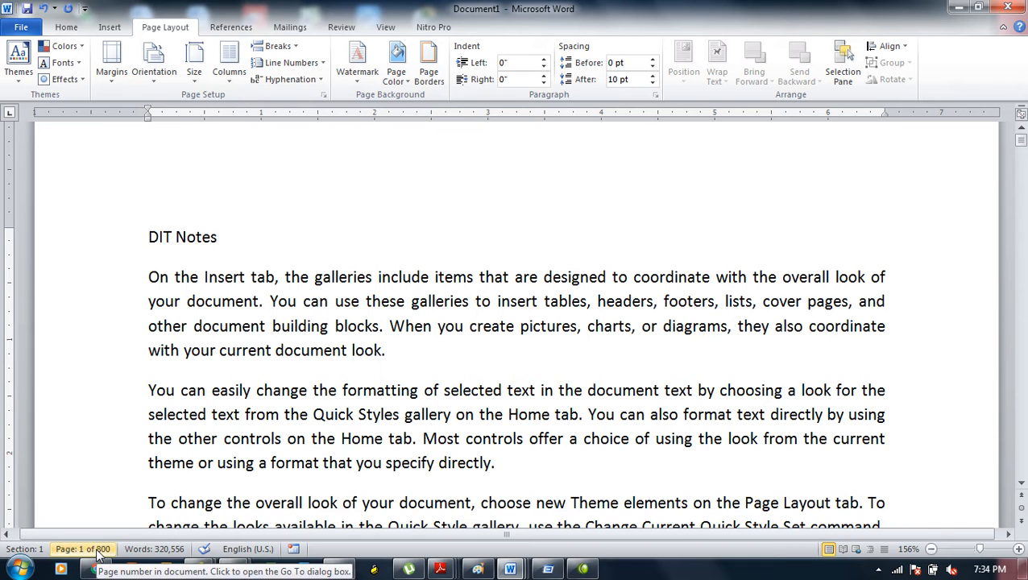
{"action": "key", "text": "ctrl+End"}
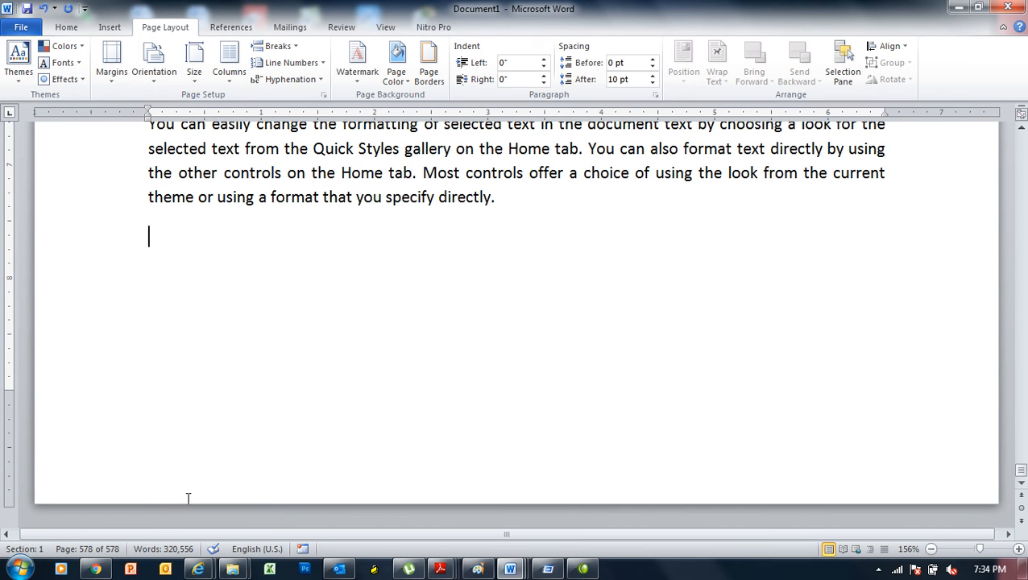
{"action": "key", "text": "ctrl+Home"}
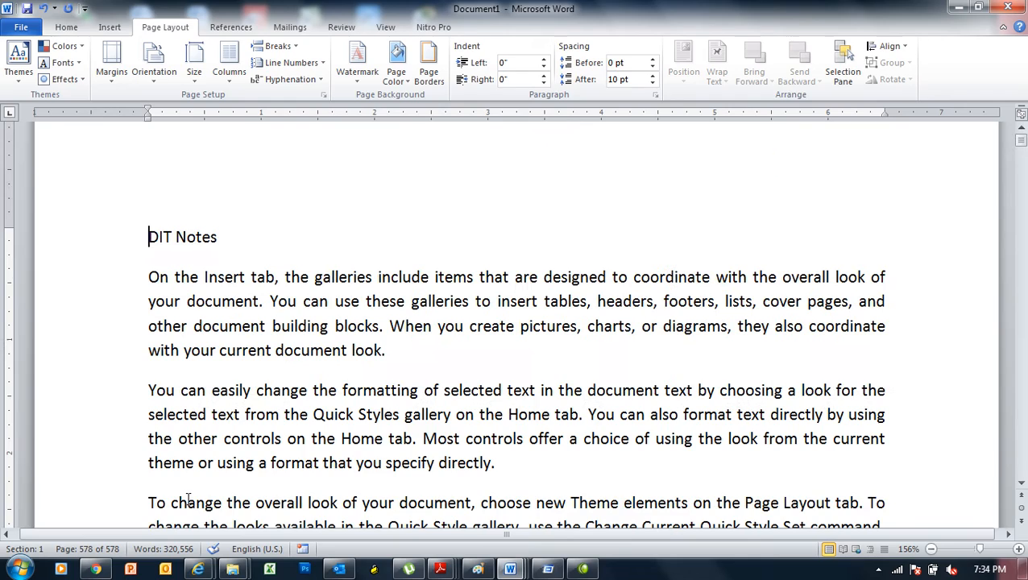
- Apply the Narrow margins preset and check the first page in print preview
{"action": "left_click", "coordinate": [111, 73]}
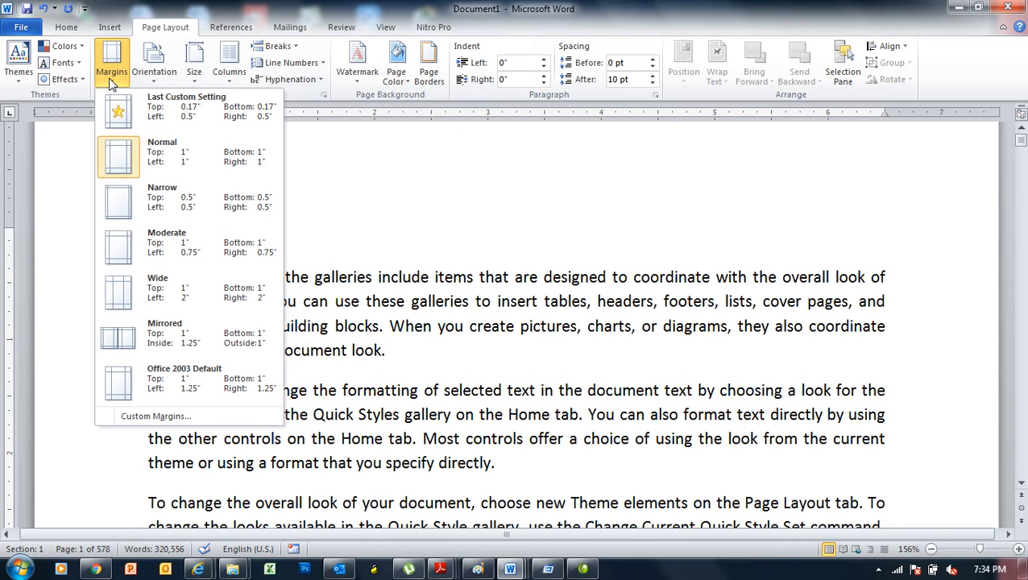
{"action": "left_click", "coordinate": [185, 204]}
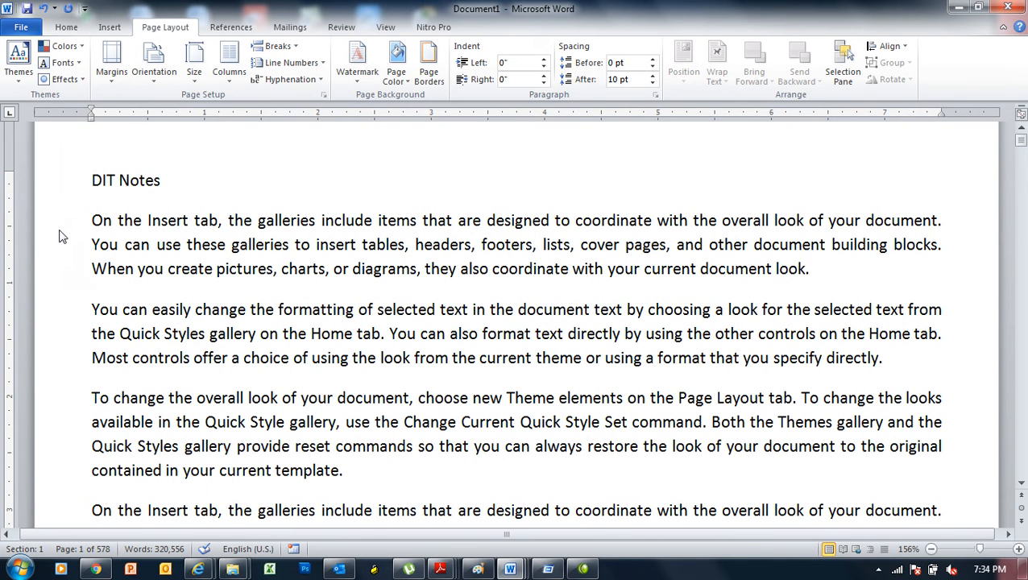
{"action": "key", "text": "ctrl+p"}
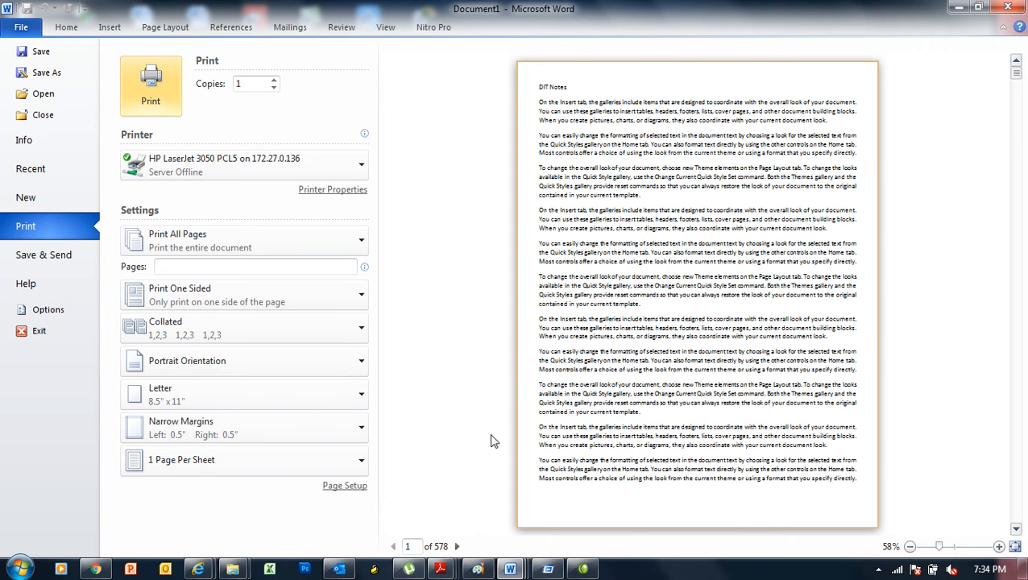
{"action": "key", "text": "Escape"}
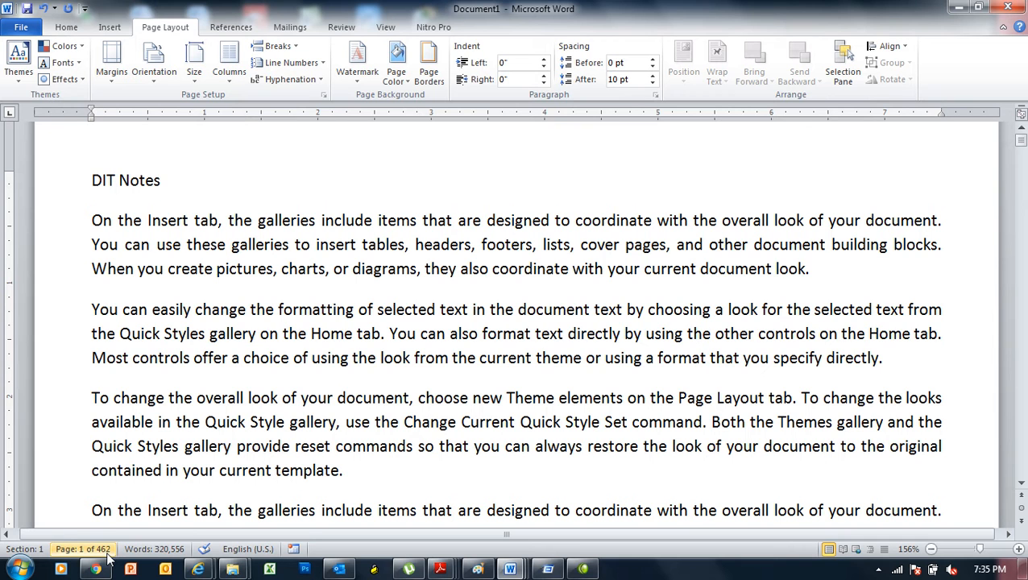
{"action": "left_click", "coordinate": [113, 90]}
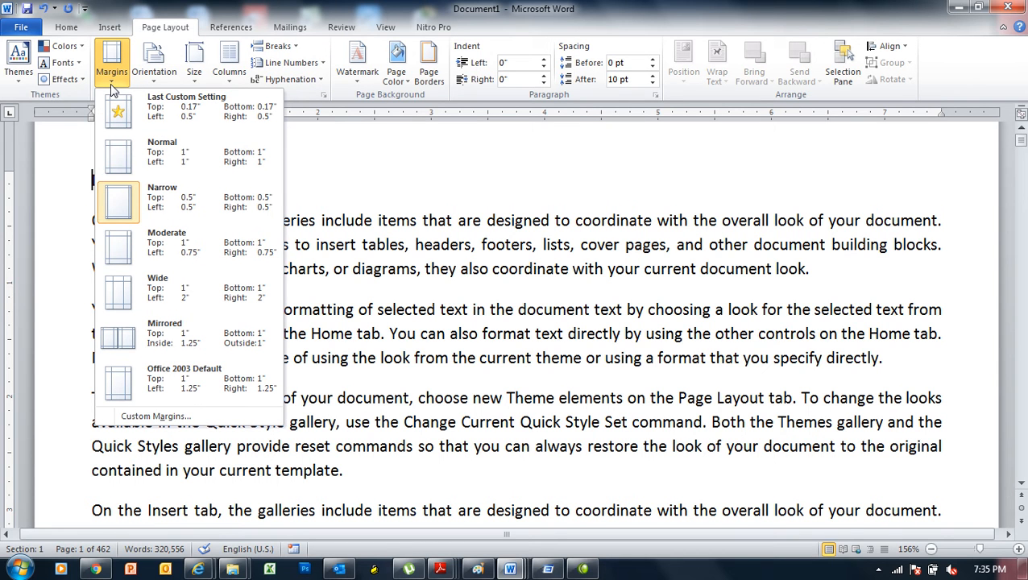
{"action": "left_click", "coordinate": [113, 90]}
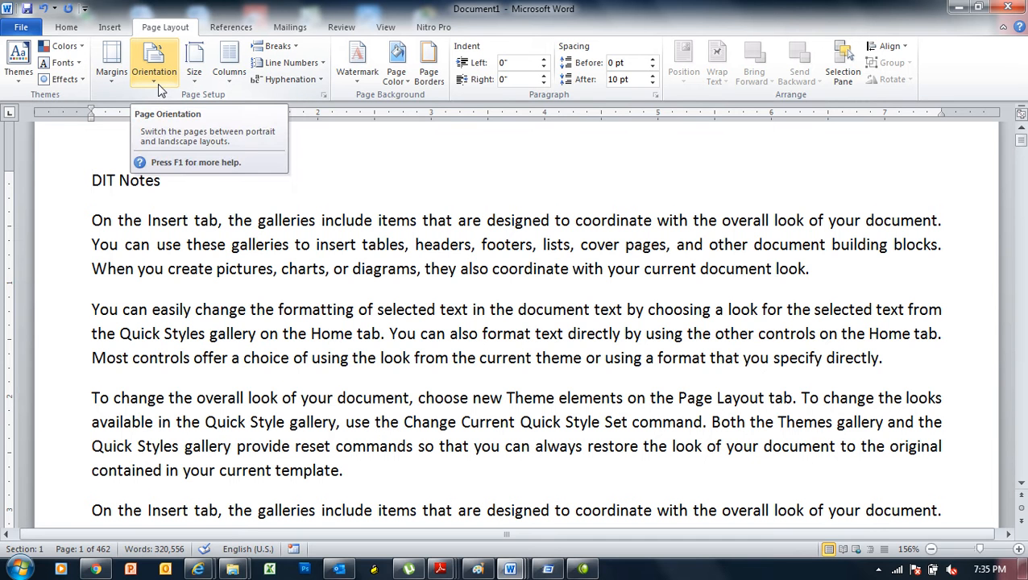
- Change the page orientation to Landscape and return it to Portrait, comparing the layout across several pages
{"action": "left_click", "coordinate": [954, 549]}
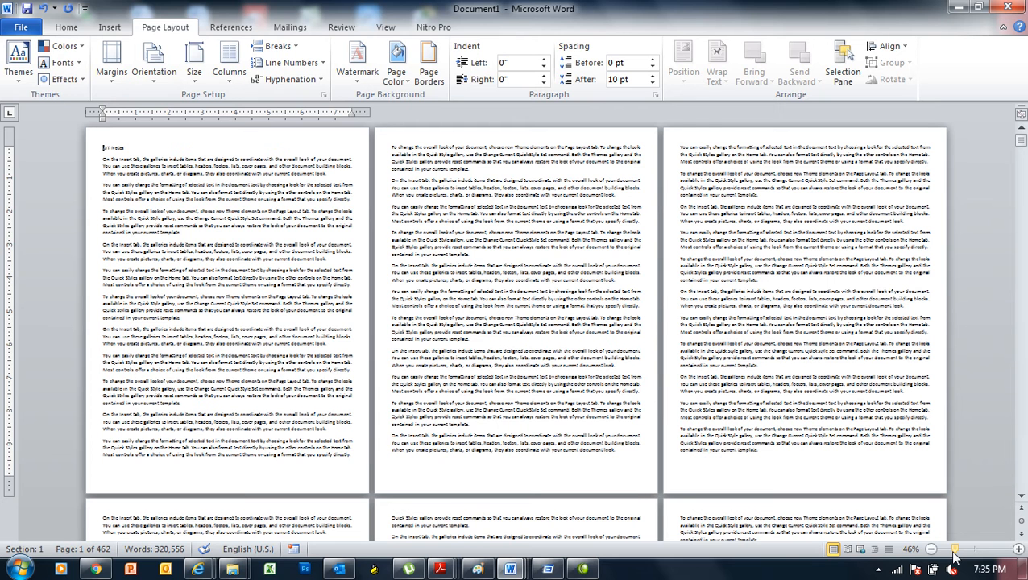
{"action": "left_click", "coordinate": [154, 90]}
{"action": "left_click", "coordinate": [174, 141]}
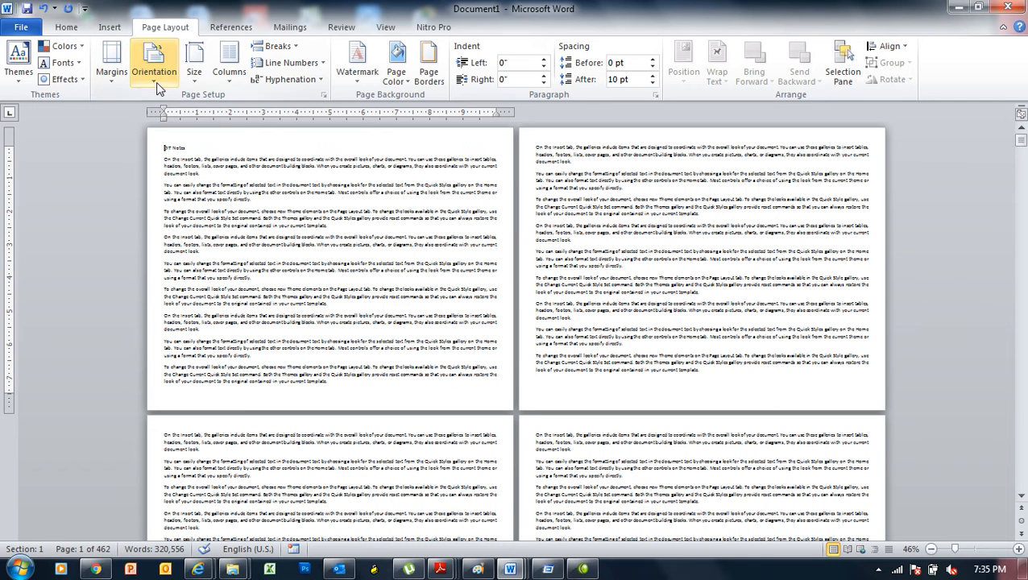
{"action": "left_click", "coordinate": [154, 80]}
{"action": "left_click", "coordinate": [180, 112]}
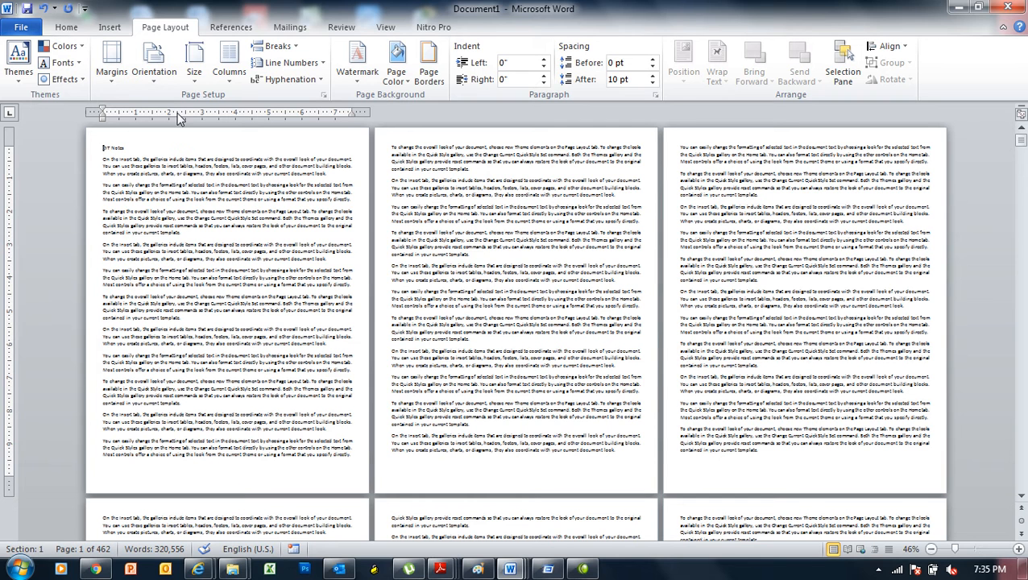
- Switch the pages to Landscape once more and restore Portrait orientation
{"action": "left_click", "coordinate": [155, 77]}
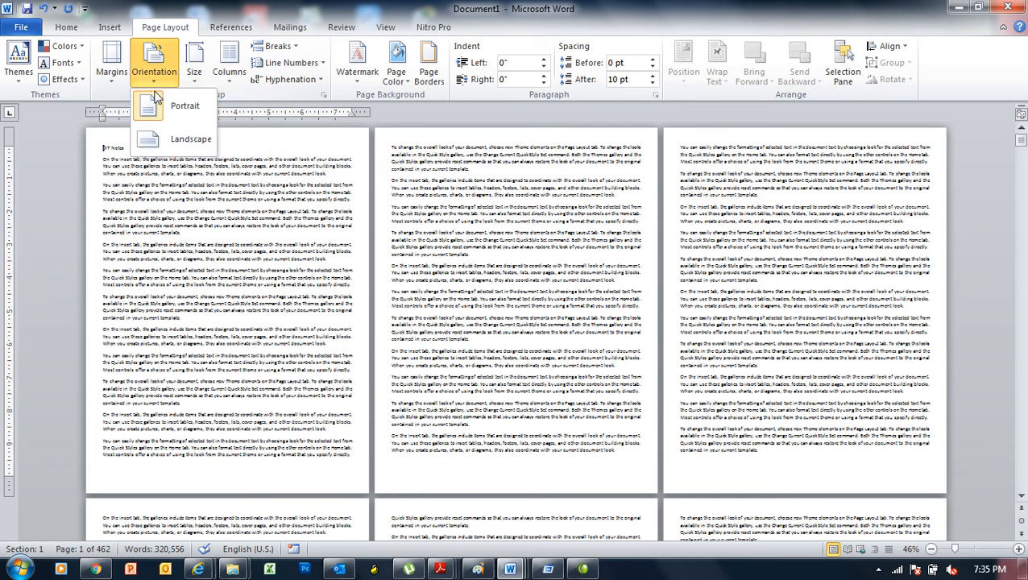
{"action": "left_click", "coordinate": [186, 141]}
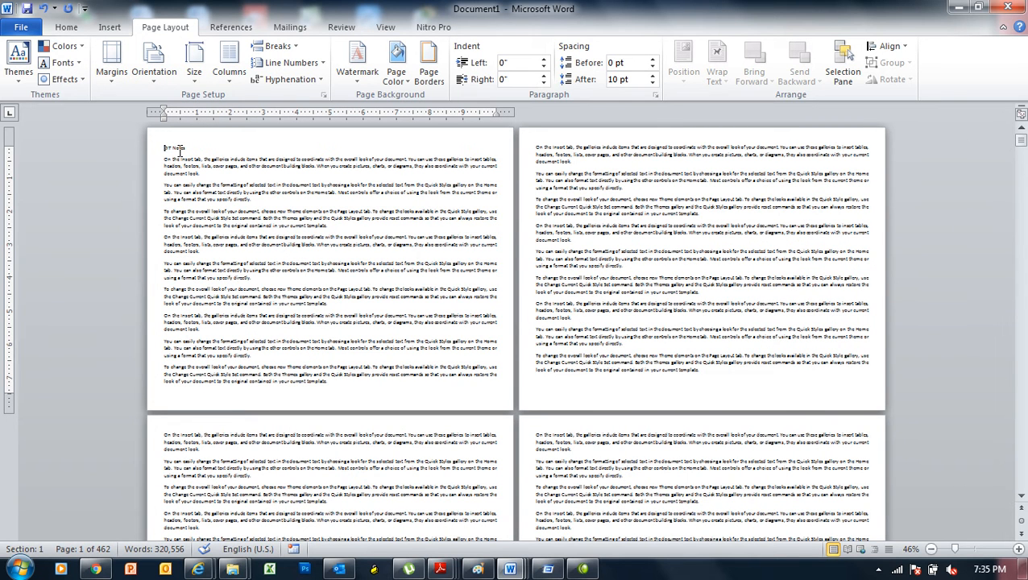
{"action": "left_click", "coordinate": [161, 85]}
{"action": "left_click", "coordinate": [171, 100]}
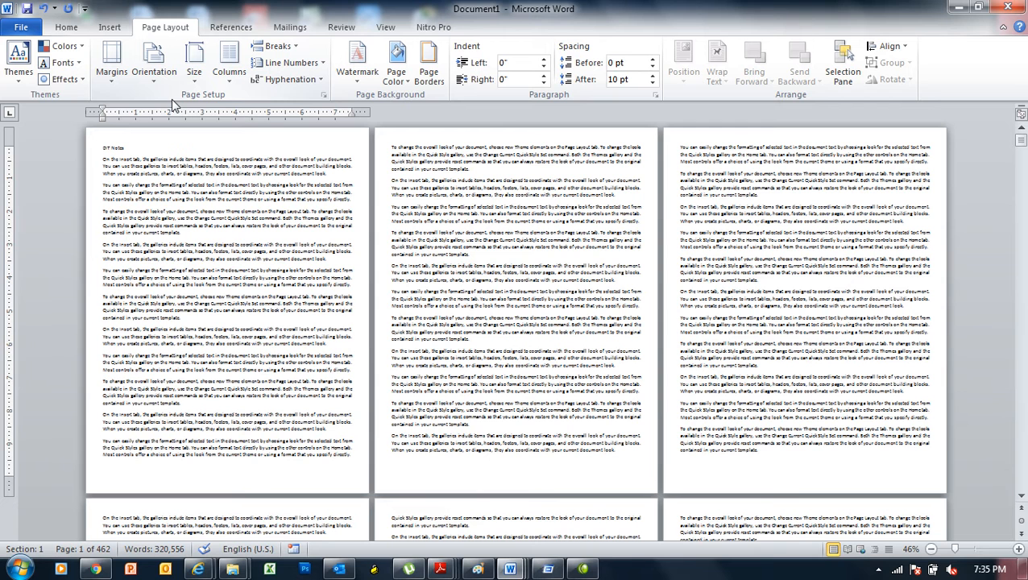
- Set the document's paper size to A4 (8.27" x 11.69")
{"action": "left_click", "coordinate": [159, 79]}
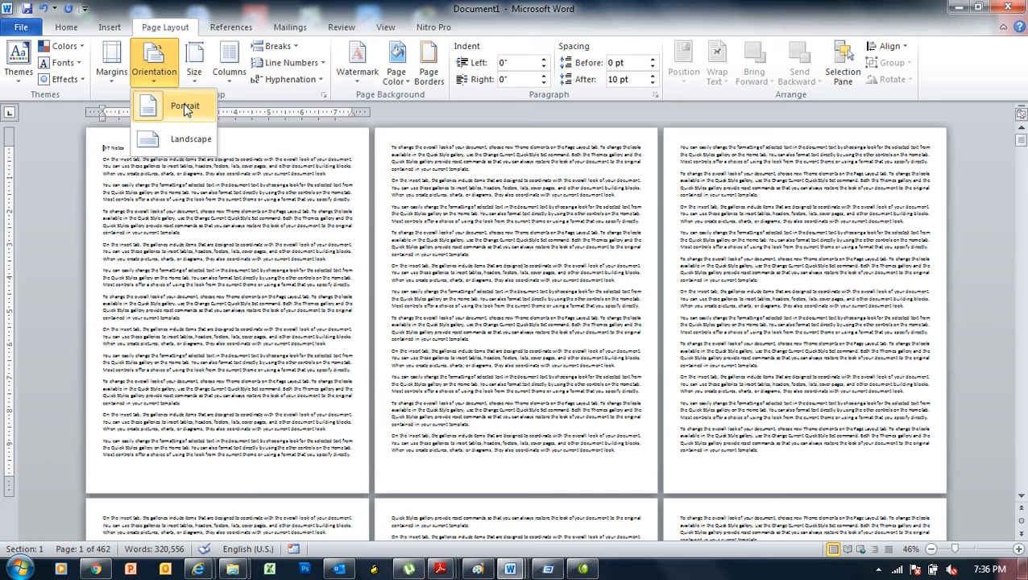
{"action": "left_click", "coordinate": [268, 6]}
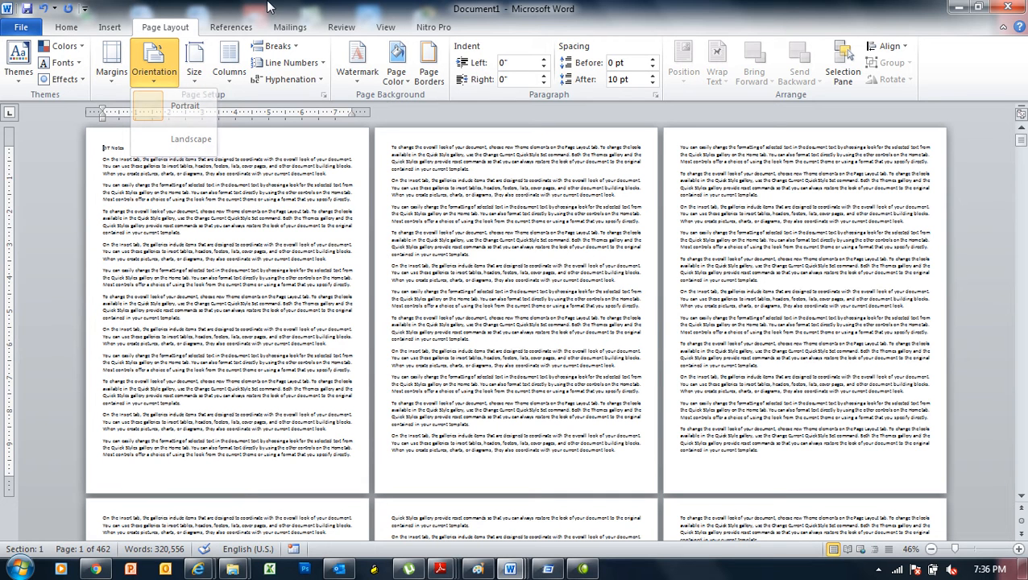
{"action": "left_click", "coordinate": [198, 81]}
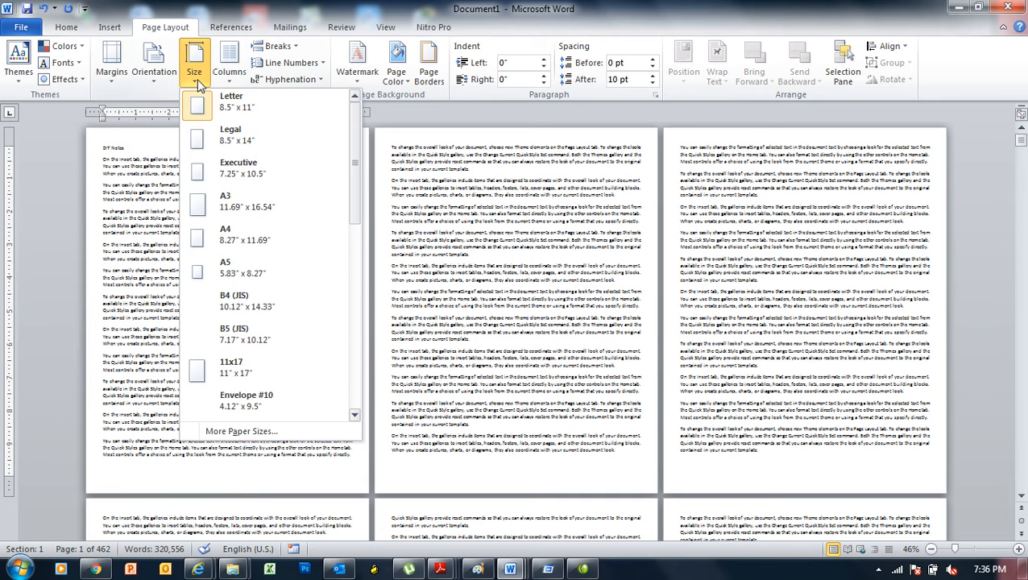
{"action": "left_click", "coordinate": [274, 242]}
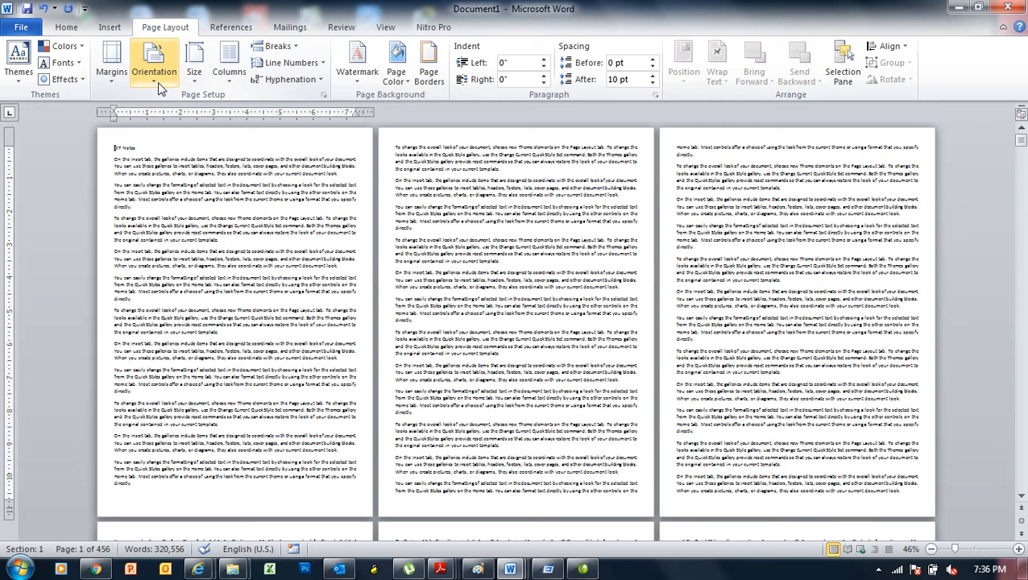
{"action": "left_click", "coordinate": [155, 85]}
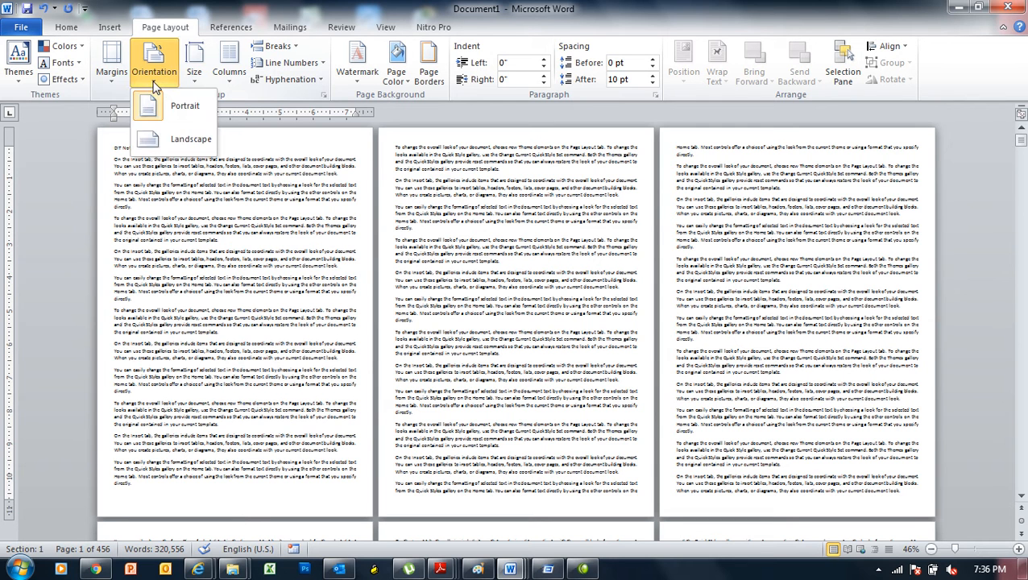
{"action": "left_click", "coordinate": [198, 81]}
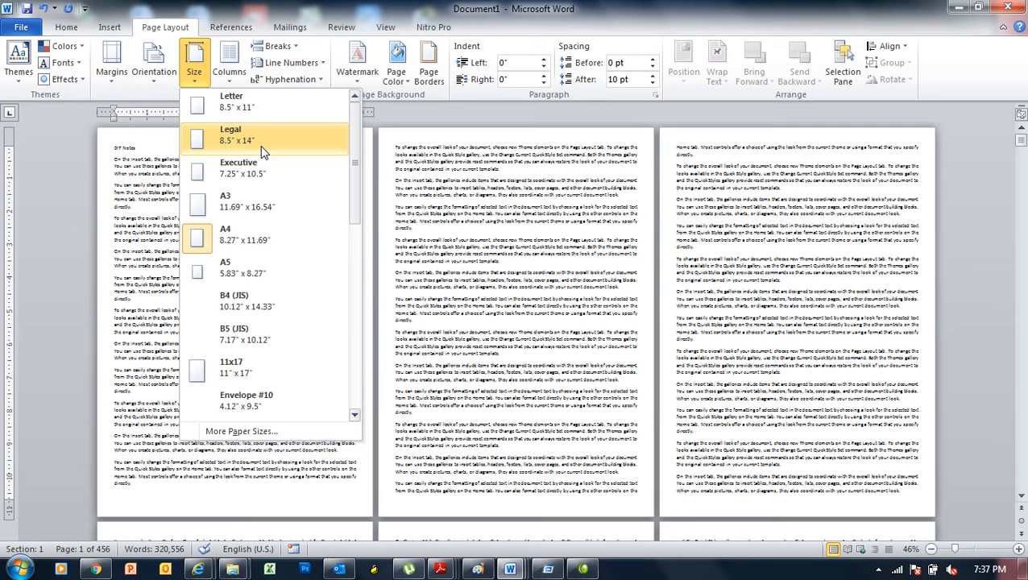
{"action": "left_click", "coordinate": [265, 253]}
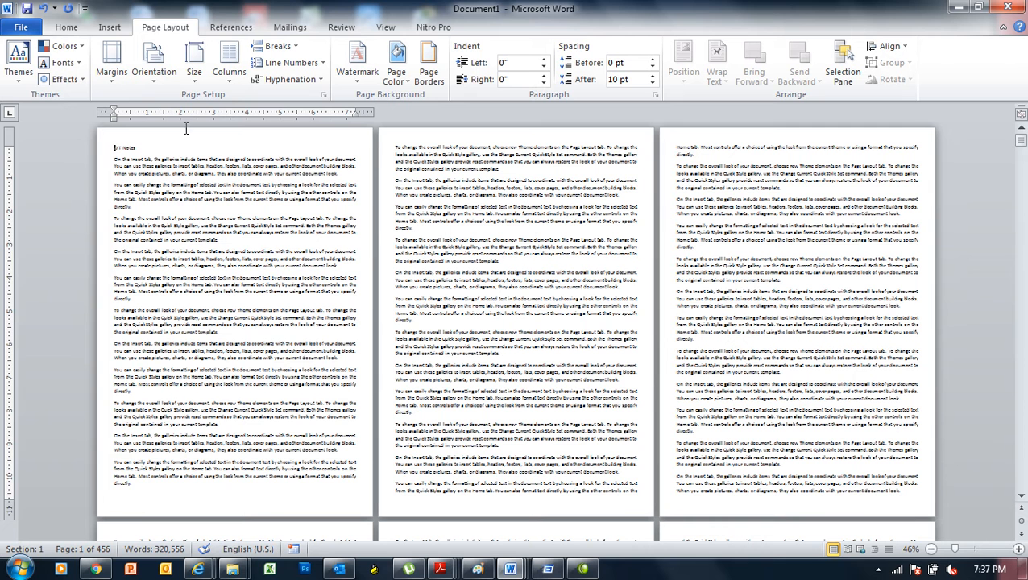
- Create a new blank document and generate one paragraph of sample text with =rand(1)
{"action": "left_click", "coordinate": [982, 549]}
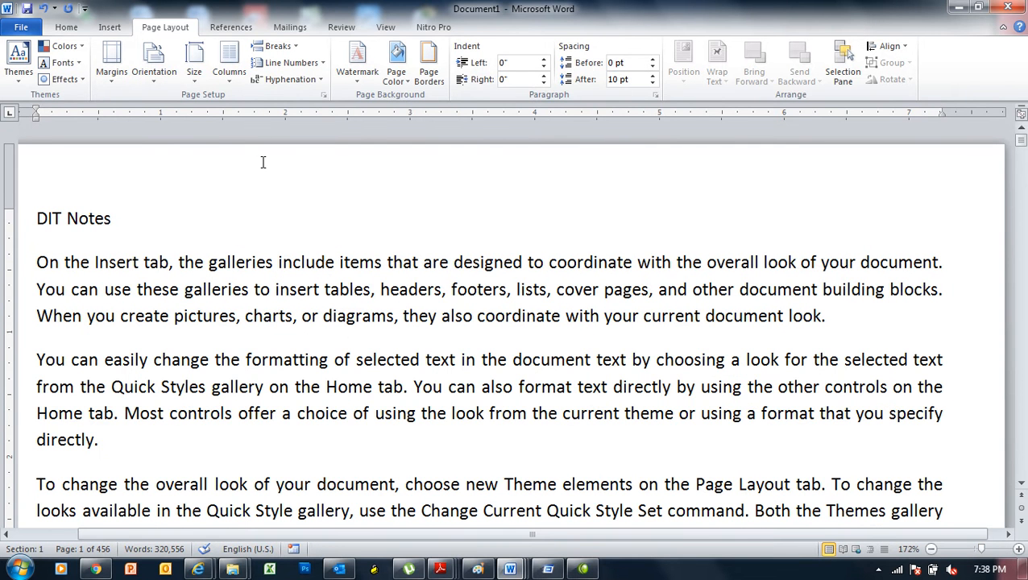
{"action": "left_click", "coordinate": [982, 549]}
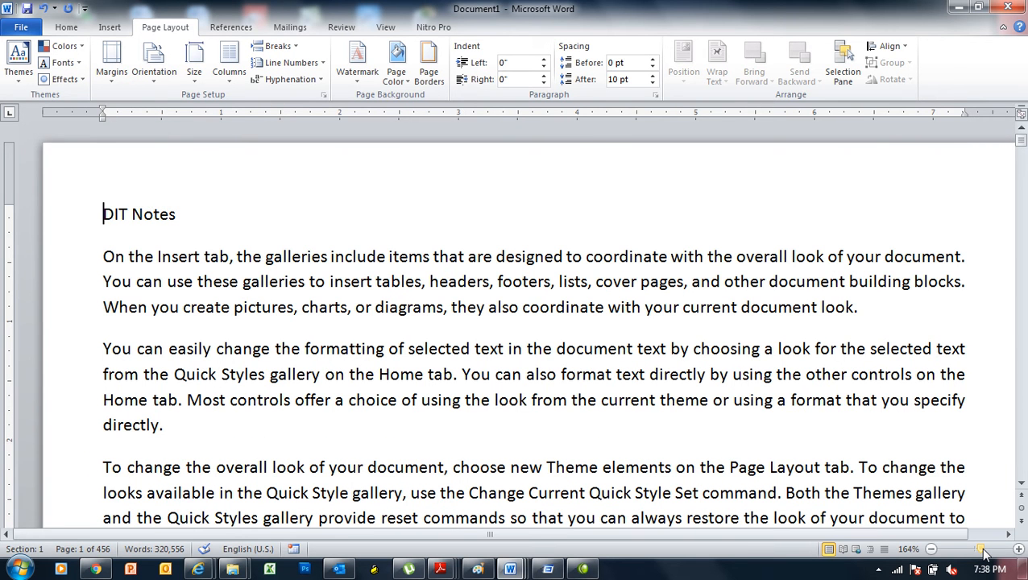
{"action": "key", "text": "ctrl+n"}
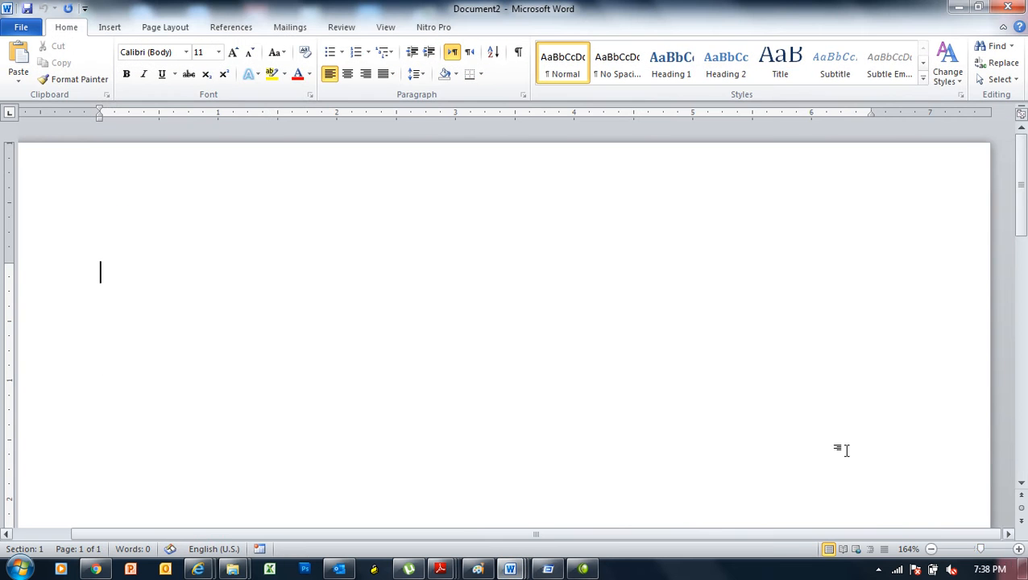
{"action": "type", "text": "=rand"}
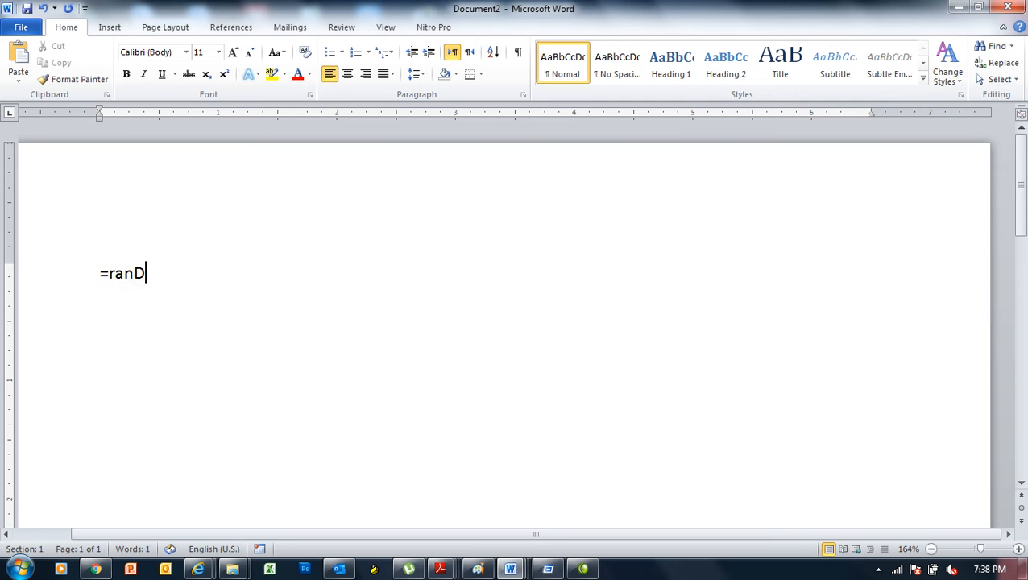
{"action": "type", "text": "(1)"}
{"action": "key", "text": "Return"}
- Justify all the text in the new document
{"action": "key", "text": "ctrl+a"}
{"action": "key", "text": "ctrl+j"}
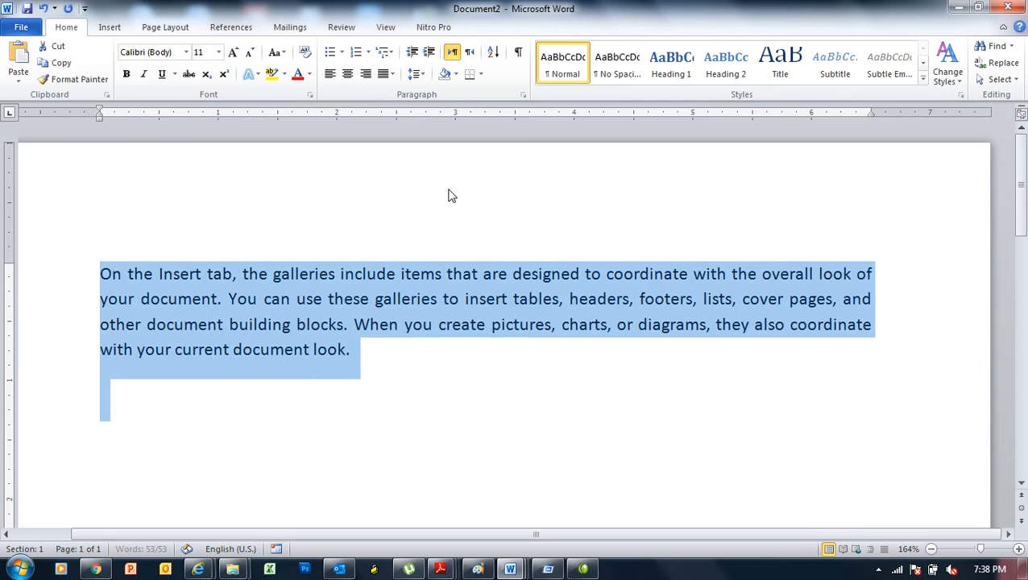
{"action": "key", "text": "Right"}
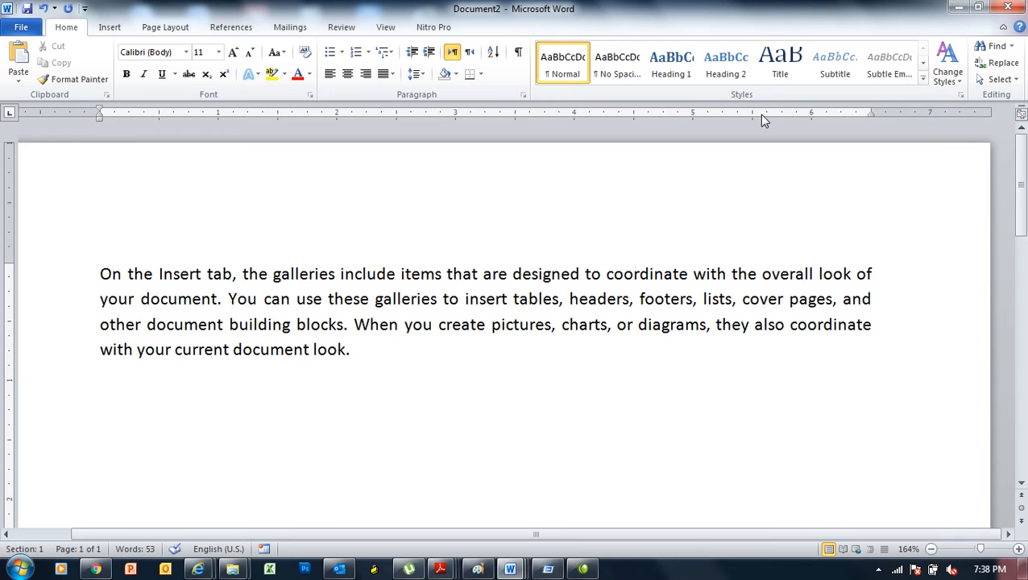
- Check the text's indent limits on the ruler and format the document in two columns
{"action": "left_click", "coordinate": [869, 115]}
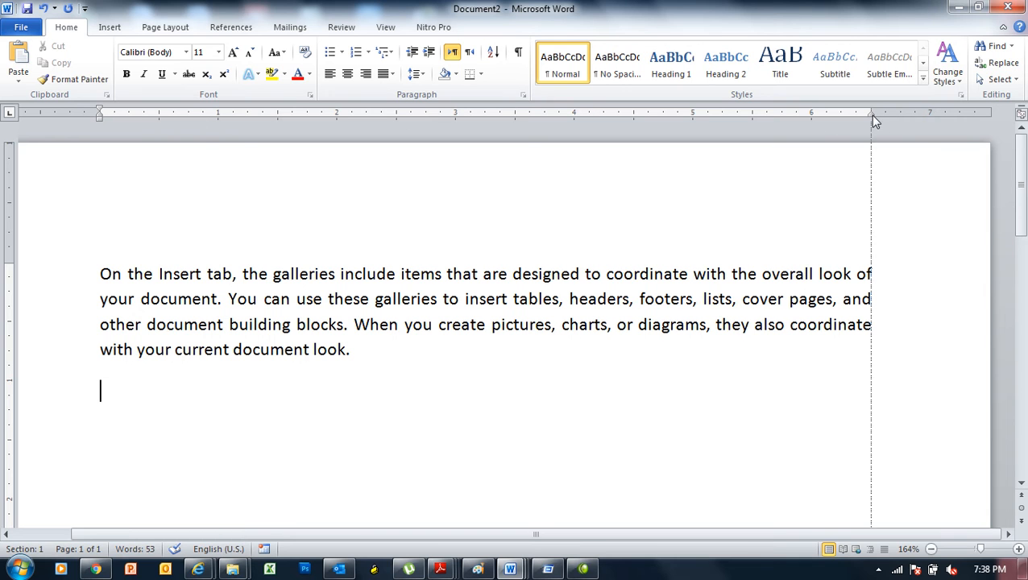
{"action": "left_click", "coordinate": [101, 115]}
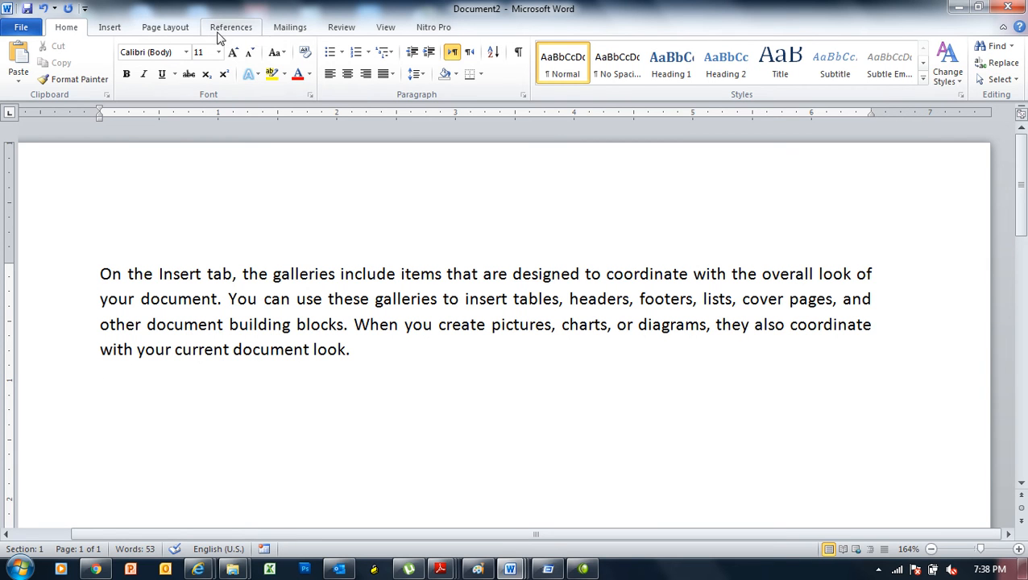
{"action": "left_click", "coordinate": [167, 31]}
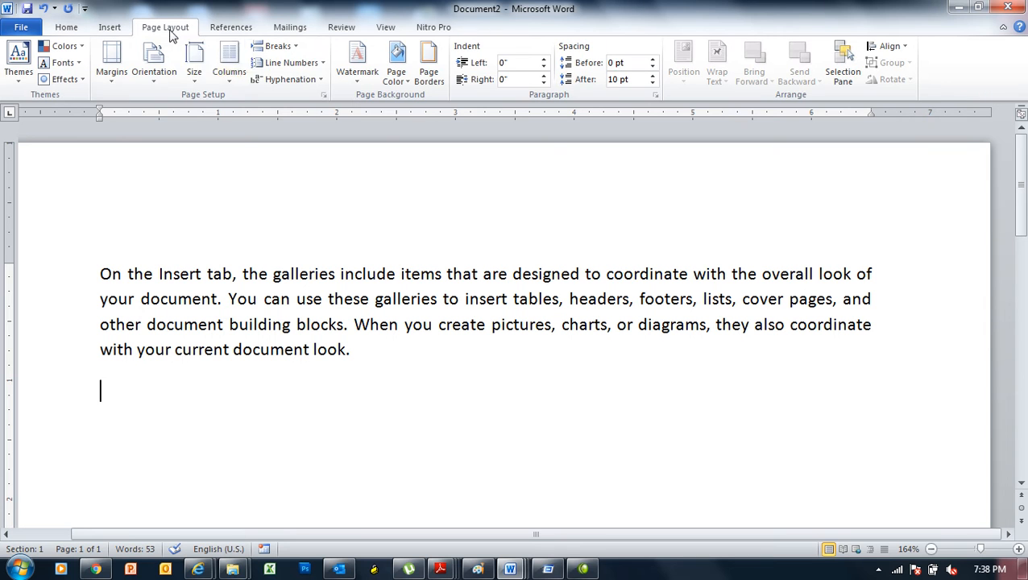
{"action": "left_click", "coordinate": [228, 69]}
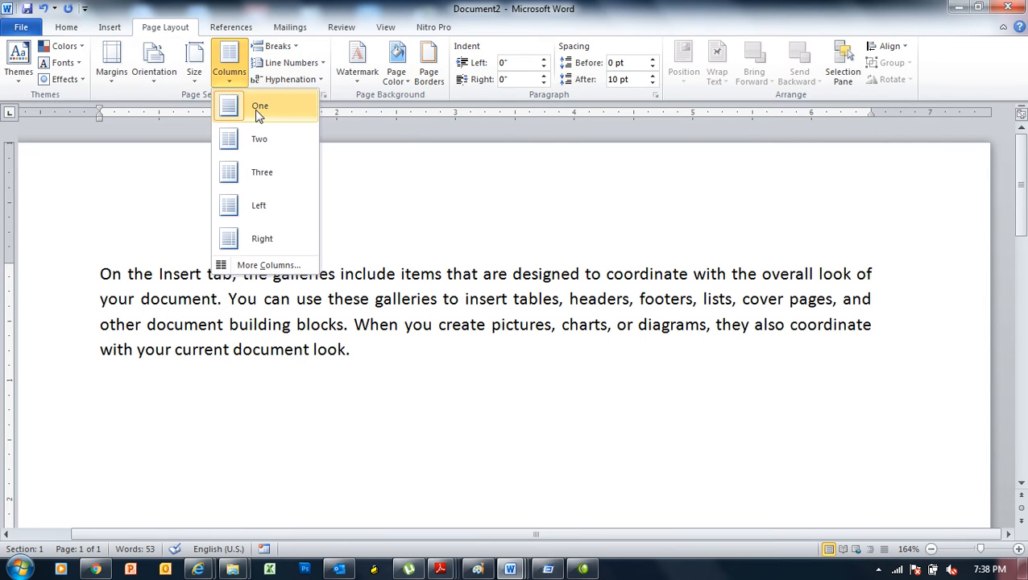
{"action": "left_click", "coordinate": [271, 142]}
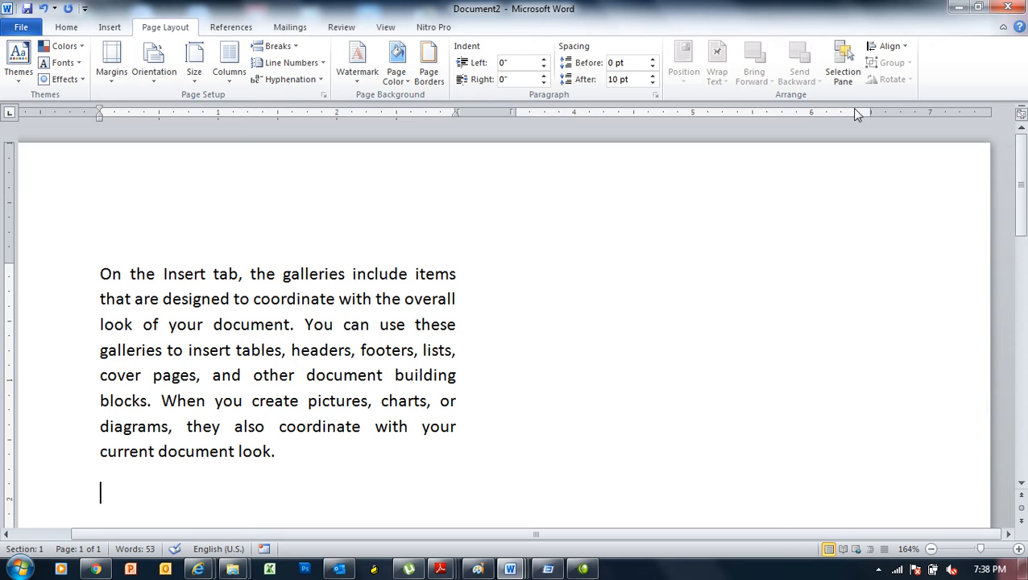
- Try entering filler text and an extra line below the first column's paragraph, and remove them again
{"action": "type", "text": "skdjflaskdjfklasdjflsdjflksladjfklsadjflksdajflksdjfjlksdajflksad"}
{"action": "key", "text": "ctrl+BackSpace"}
{"action": "key", "text": "Tab"}
{"action": "key", "text": "BackSpace"}
{"action": "key", "text": "BackSpace"}
{"action": "key", "text": "BackSpace"}
{"action": "key", "text": "Return"}
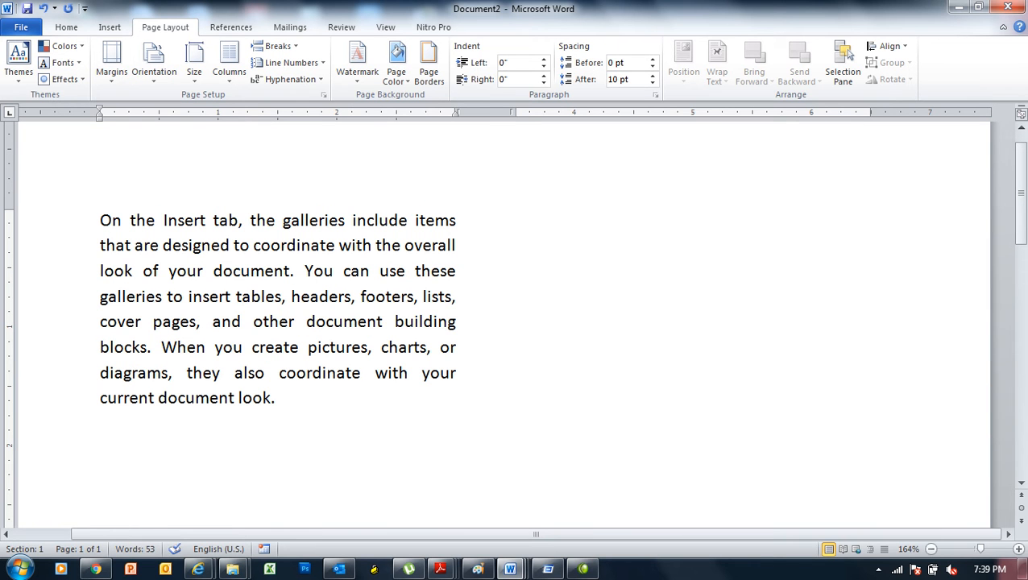
{"action": "key", "text": "BackSpace"}
- Insert a column break after the first paragraph and generate a sample paragraph in the second column with =rand(1)
{"action": "key", "text": "ctrl+shift+Return"}
{"action": "type", "text": "=rand(1)"}
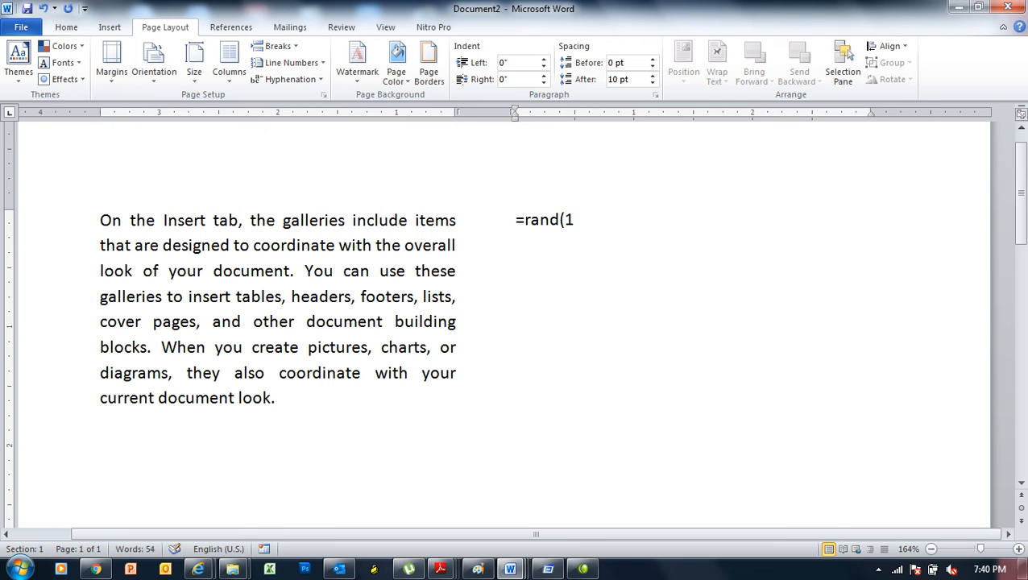
{"action": "key", "text": "Return"}
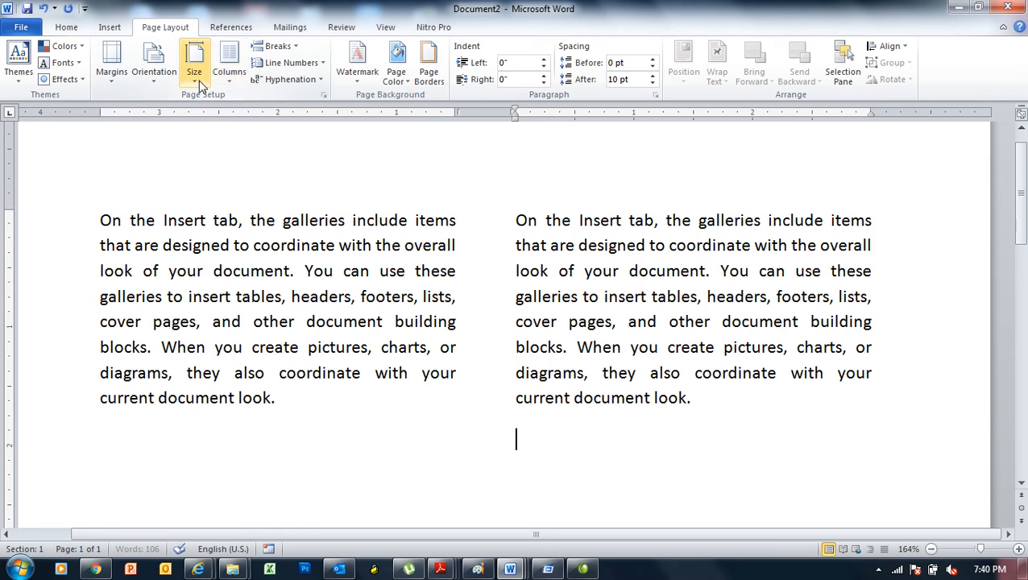
- Compare the text in both columns and change the document layout to three columns
{"action": "left_click", "coordinate": [313, 270]}
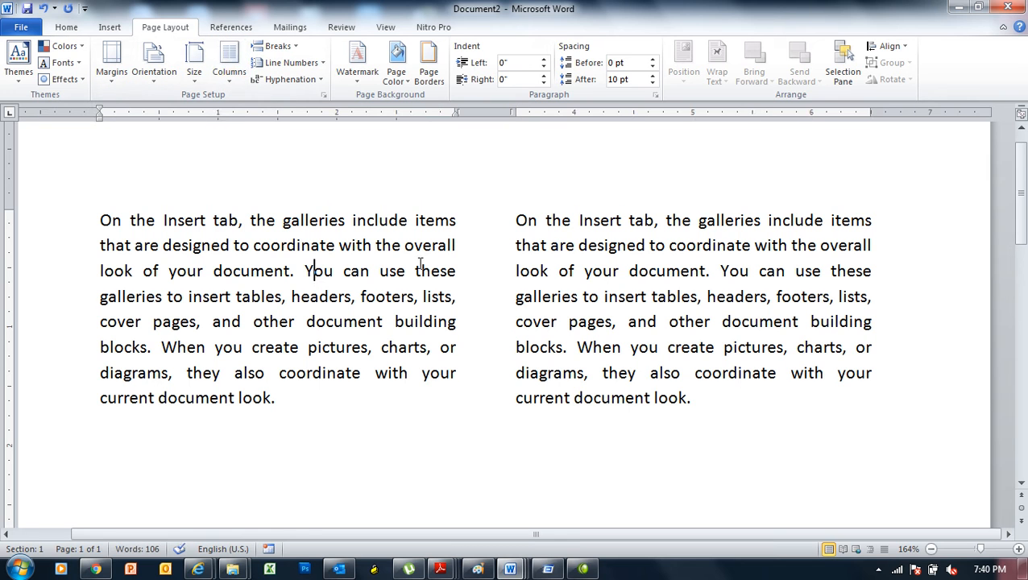
{"action": "left_click", "coordinate": [642, 271]}
{"action": "left_click", "coordinate": [397, 295]}
{"action": "left_click", "coordinate": [578, 296]}
{"action": "left_click", "coordinate": [229, 60]}
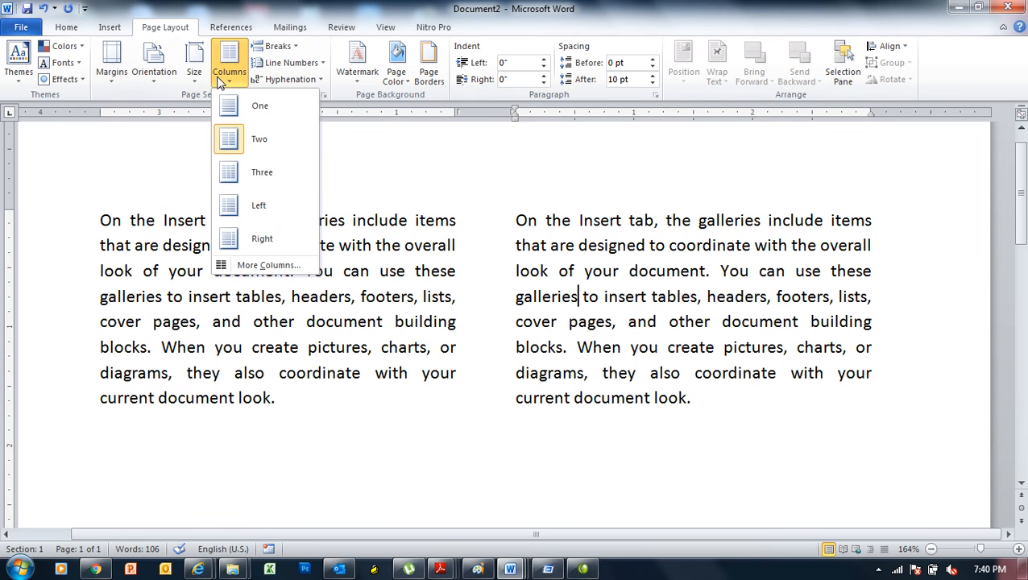
{"action": "left_click", "coordinate": [275, 179]}
{"action": "mouse_move", "coordinate": [1024, 250]}
{"action": "left_mouse_down"}
{"action": "mouse_move", "coordinate": [1023, 283]}
{"action": "mouse_move", "coordinate": [1023, 256]}
{"action": "left_mouse_up"}
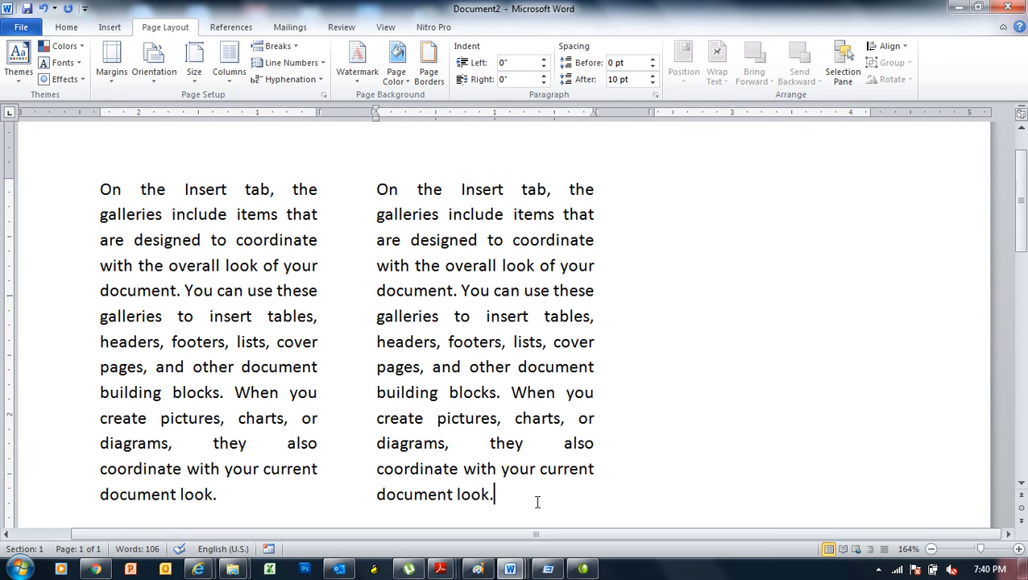
- Insert a column break after the second column's text and generate a sample paragraph in the third column with =rand(1)
{"action": "left_click", "coordinate": [296, 50]}
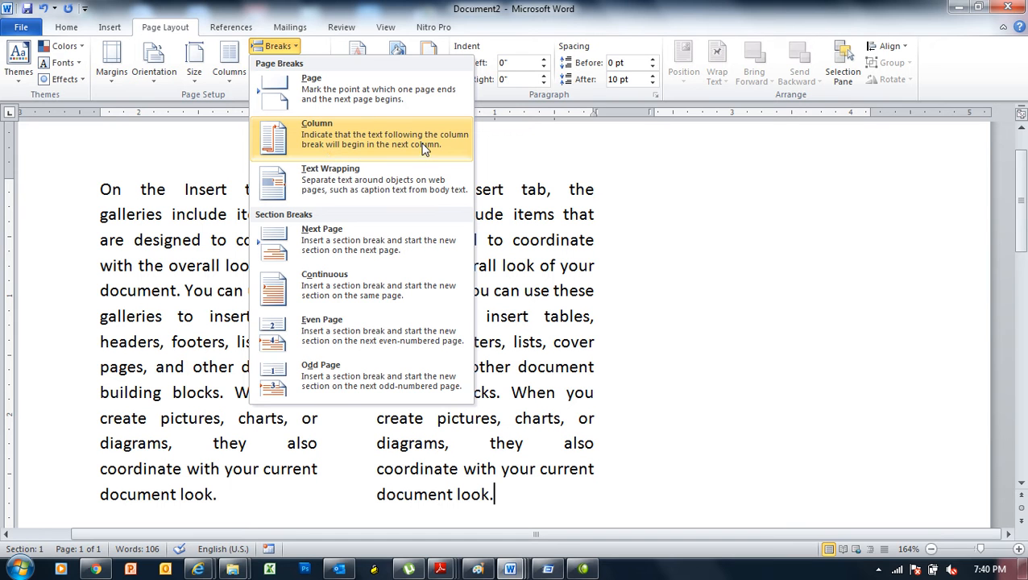
{"action": "left_click", "coordinate": [391, 154]}
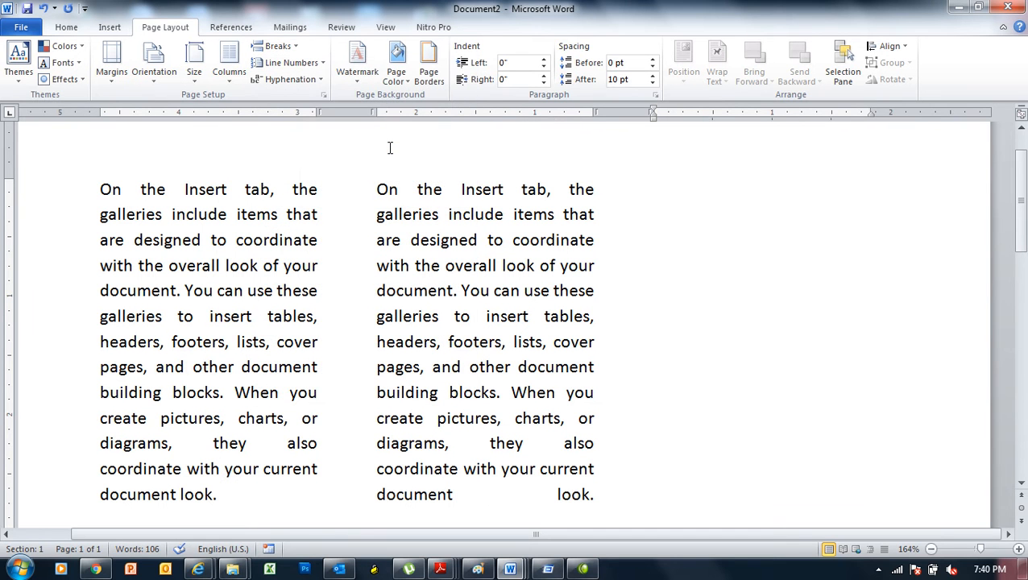
{"action": "type", "text": "=rand(1)"}
{"action": "key", "text": "Return"}
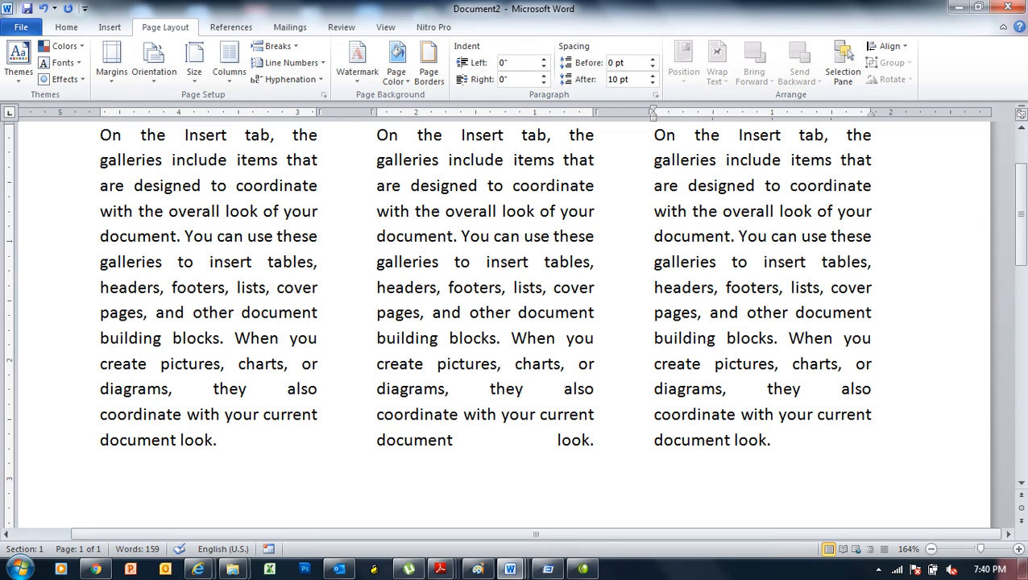
- Set the number of columns to 4 with equal widths, applied to the whole document
{"action": "left_click", "coordinate": [230, 77]}
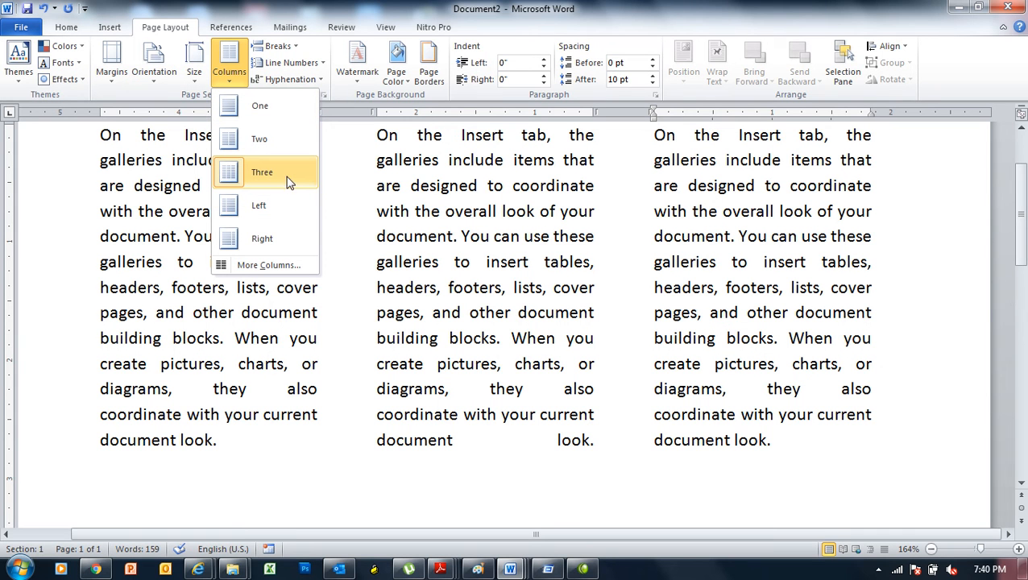
{"action": "left_click", "coordinate": [298, 269]}
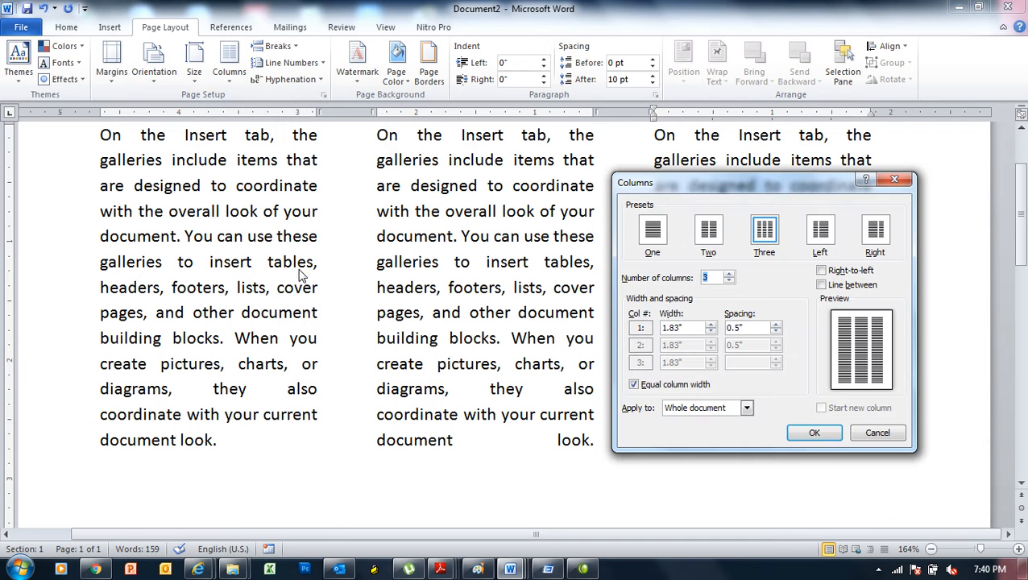
{"action": "left_click", "coordinate": [729, 274]}
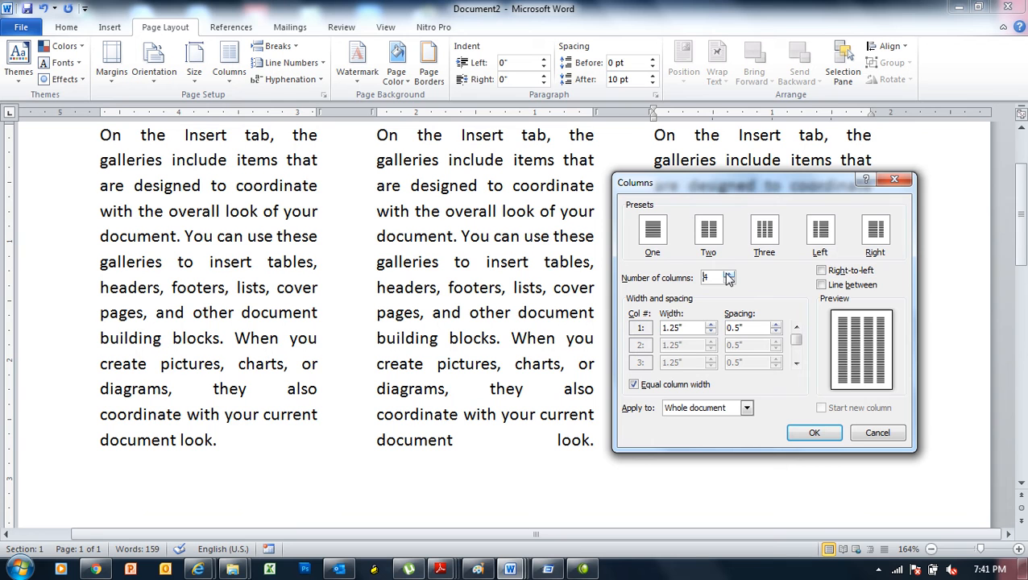
{"action": "left_click", "coordinate": [816, 432]}
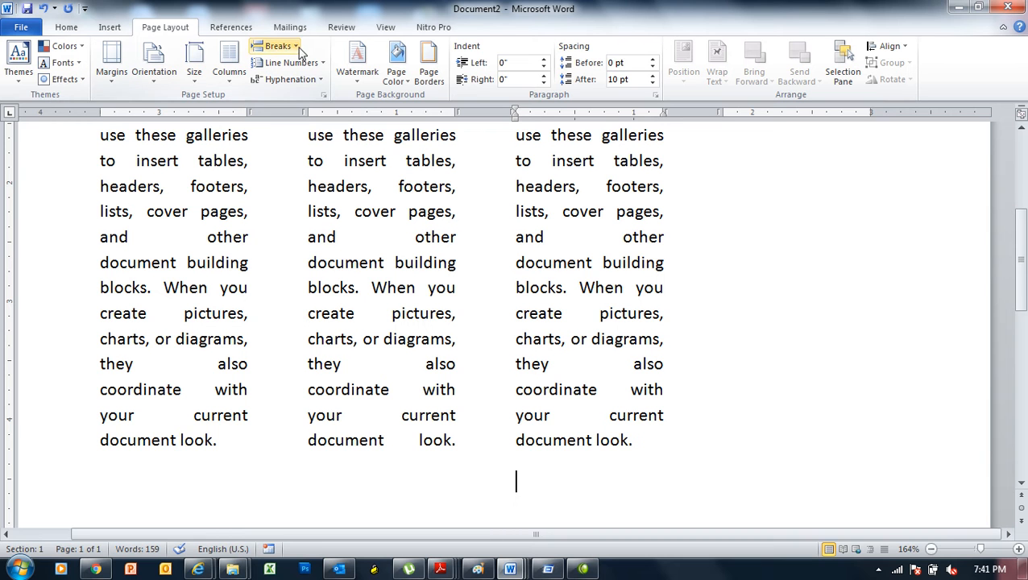
- Insert a column break after the third column's text and generate a sample paragraph in the fourth column with =rand(1)
{"action": "left_click", "coordinate": [298, 49]}
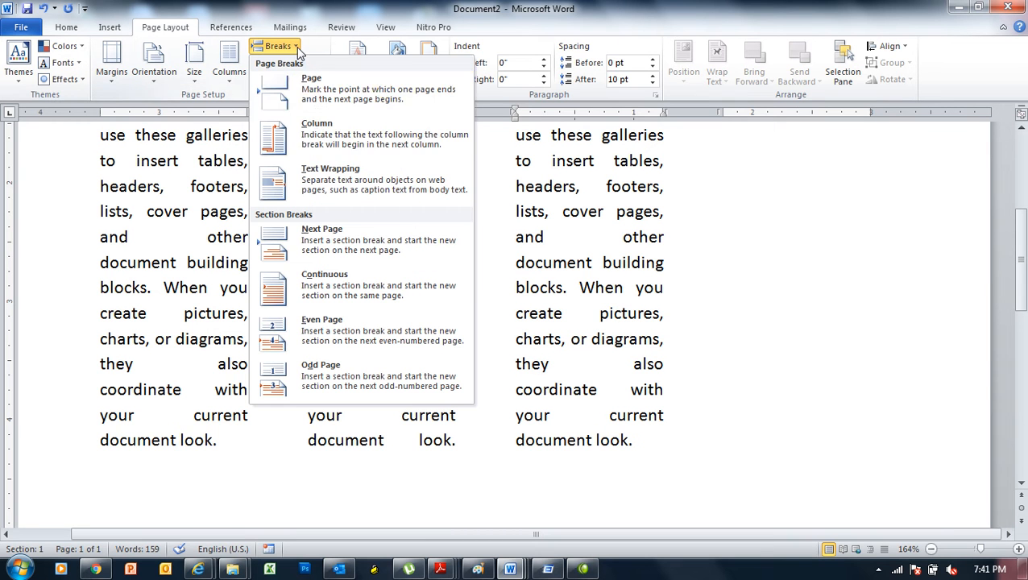
{"action": "left_click", "coordinate": [360, 143]}
{"action": "type", "text": "=rand(1)"}
{"action": "key", "text": "Return"}
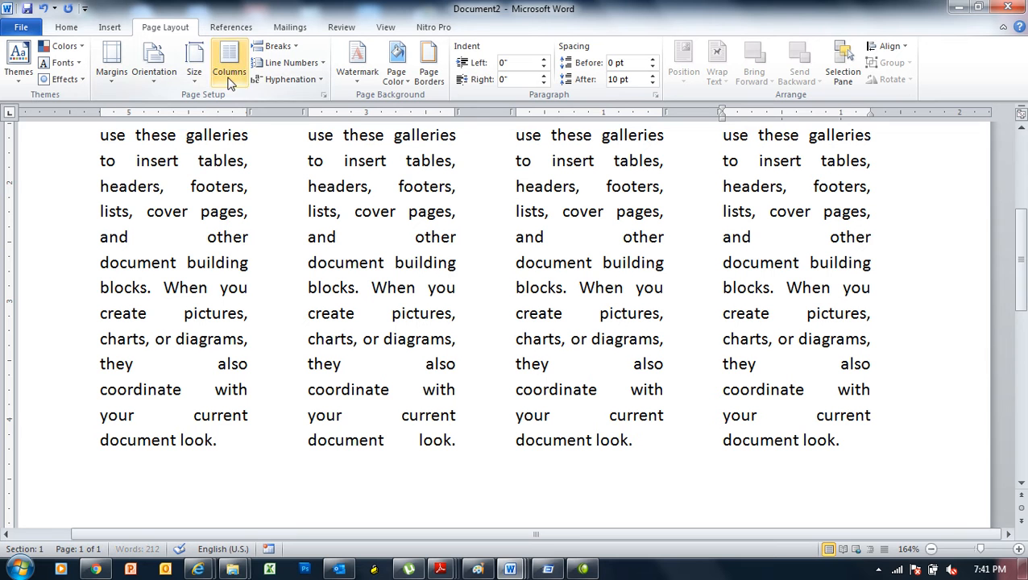
- Try raising the number of columns to 13 in the column settings, and discard the change
{"action": "left_click", "coordinate": [230, 80]}
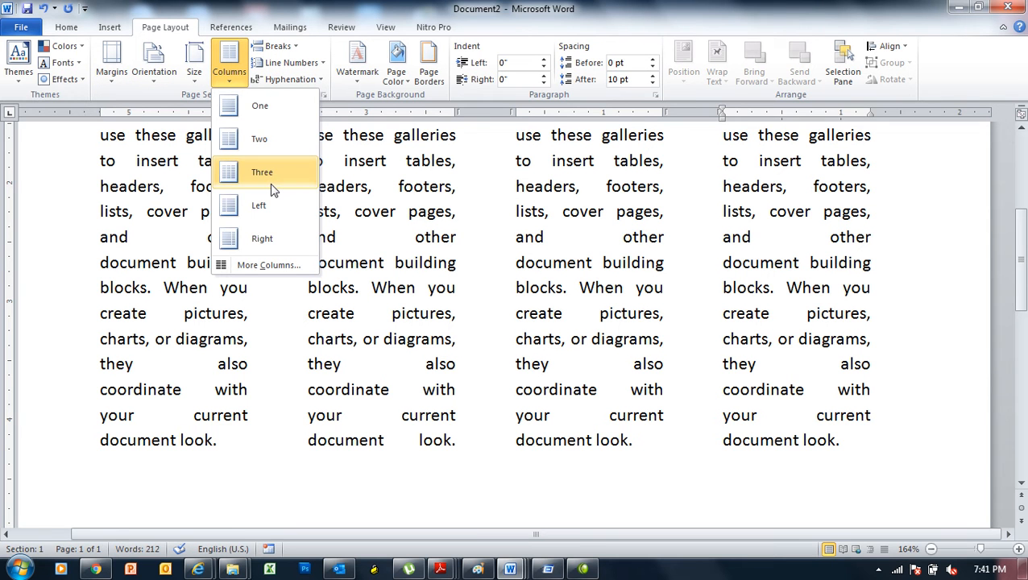
{"action": "left_click", "coordinate": [268, 265]}
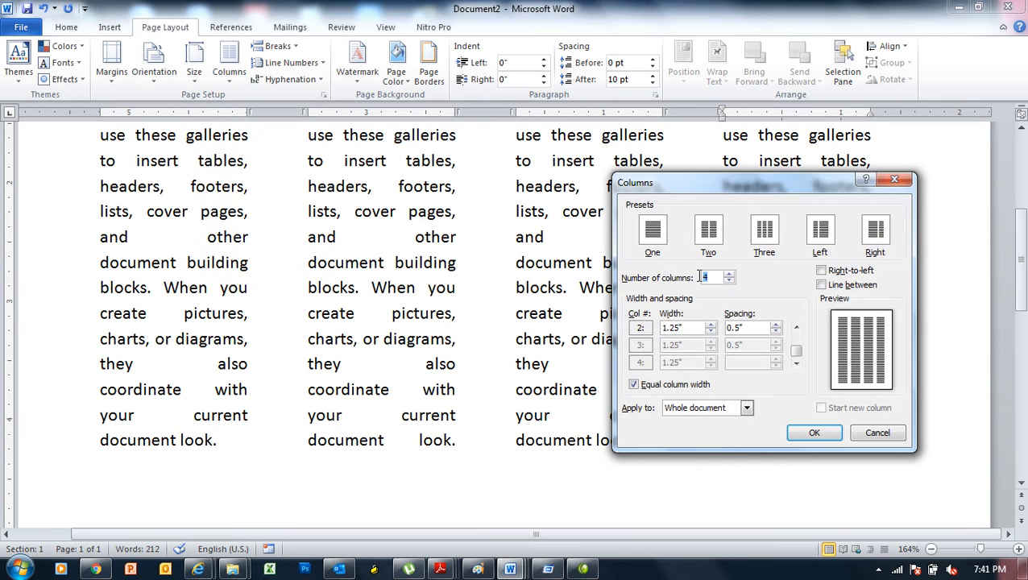
{"action": "left_click", "coordinate": [729, 274]}
{"action": "left_click", "coordinate": [729, 274]}
{"action": "left_click", "coordinate": [729, 275]}
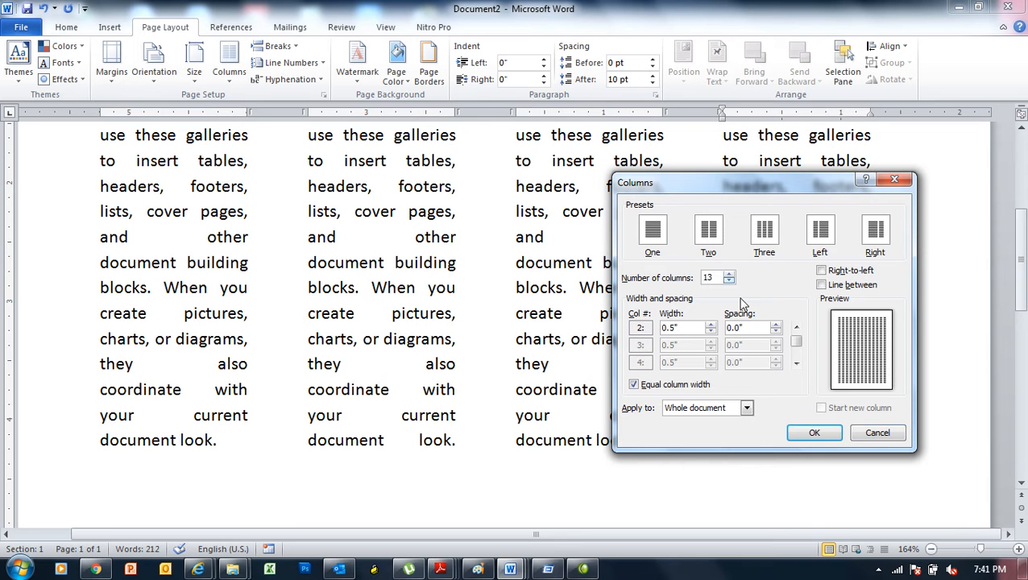
{"action": "left_click", "coordinate": [877, 432]}
- Switch to Document1 and try raising its number of columns to 14, discarding the change
{"action": "mouse_move", "coordinate": [508, 570]}
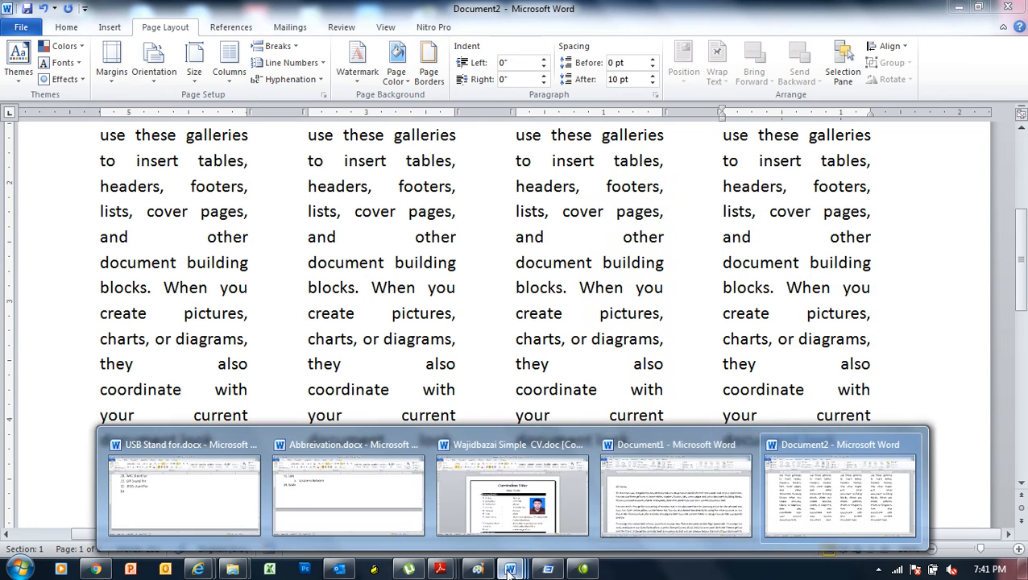
{"action": "left_click", "coordinate": [650, 524]}
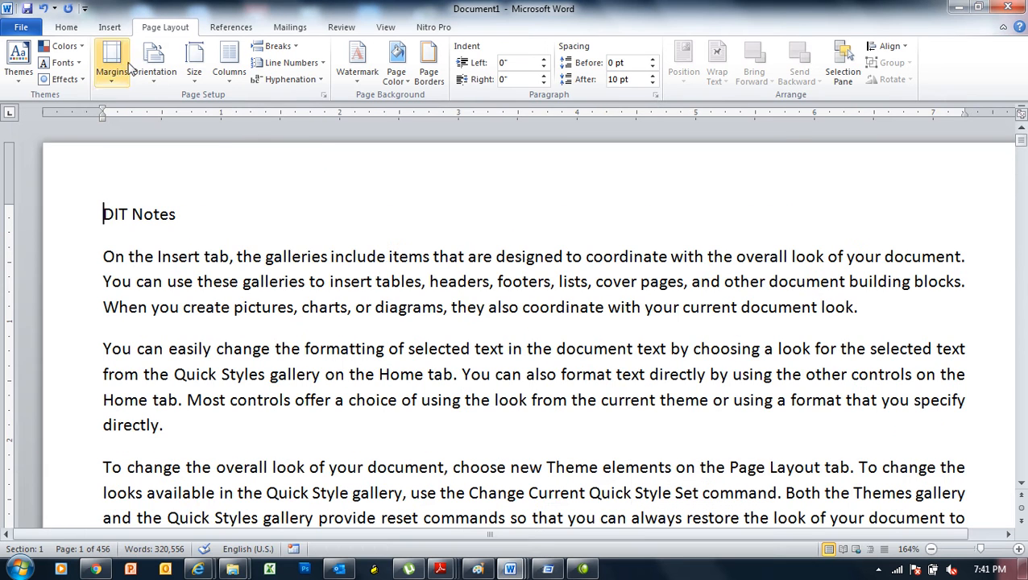
{"action": "left_click", "coordinate": [233, 77]}
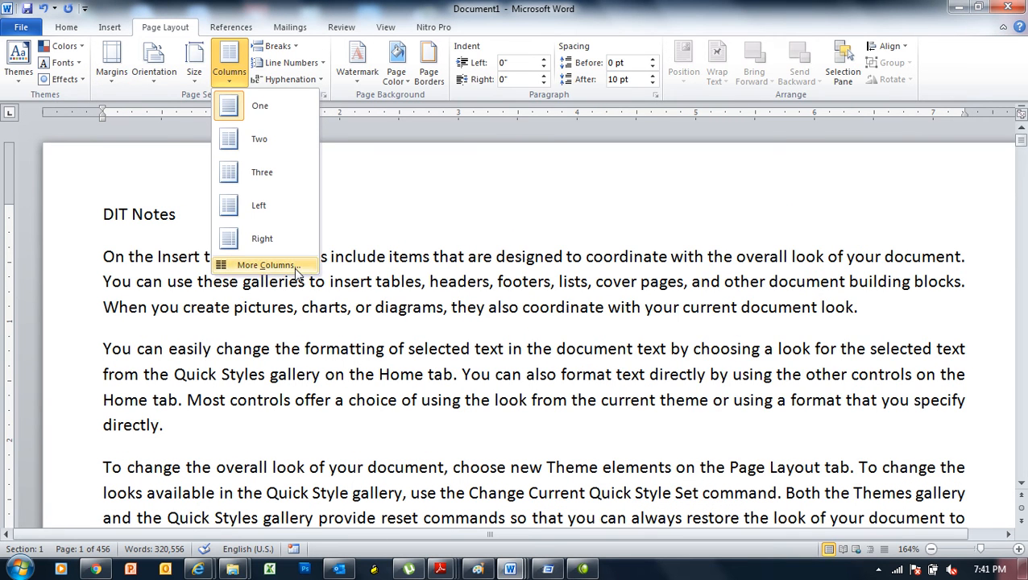
{"action": "left_click", "coordinate": [269, 265]}
{"action": "left_click", "coordinate": [729, 275]}
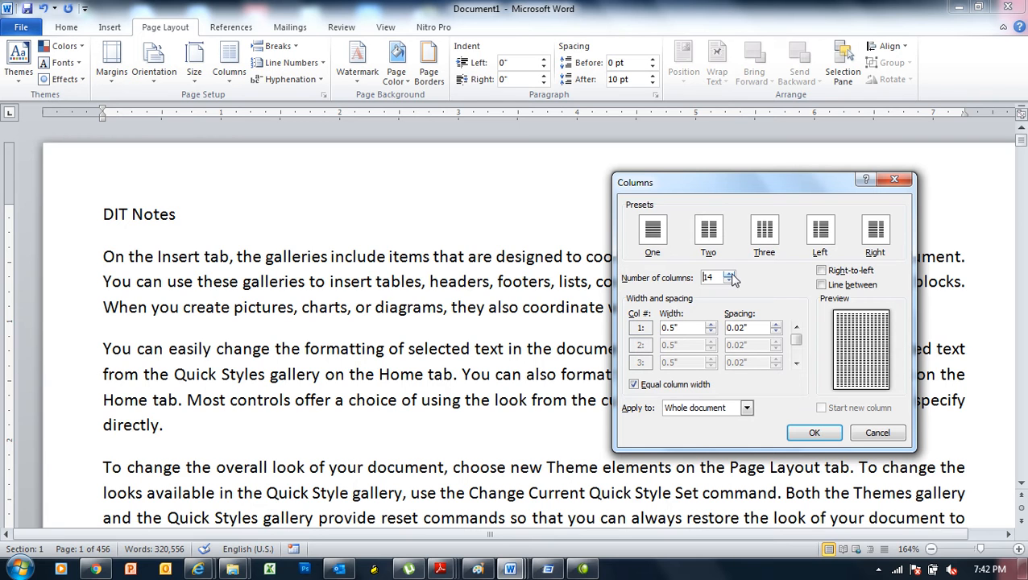
{"action": "key", "text": "alt+Tab"}
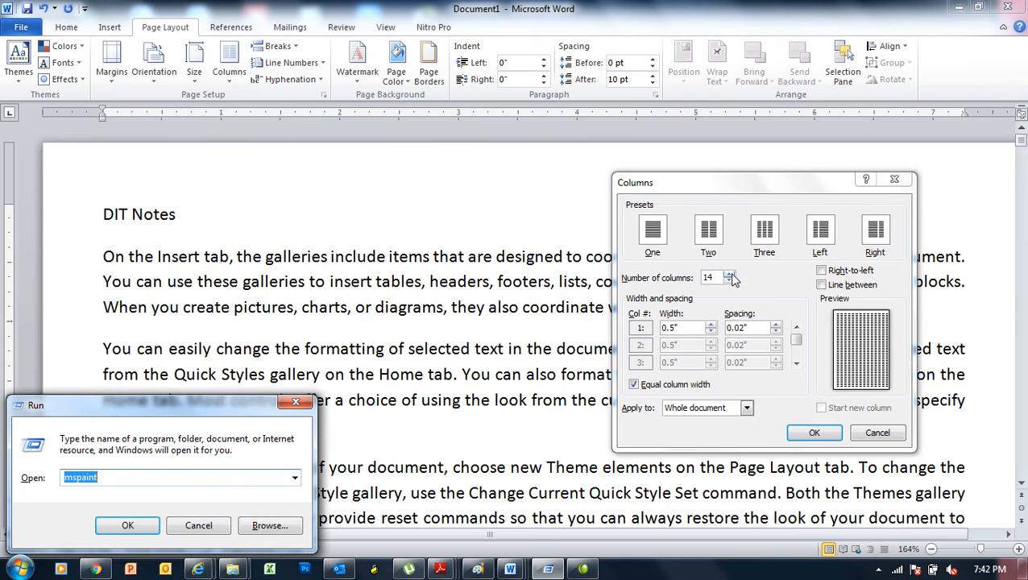
{"action": "left_click", "coordinate": [898, 436]}
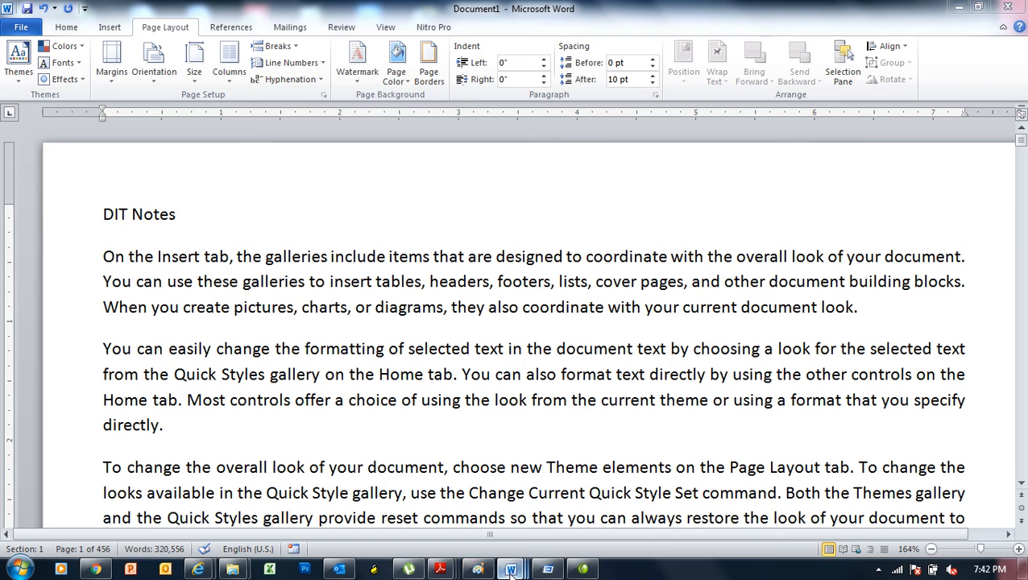
- Switch back to Document2 and add a line between its four columns, applied to the whole document
{"action": "mouse_move", "coordinate": [510, 568]}
{"action": "left_click", "coordinate": [824, 501]}
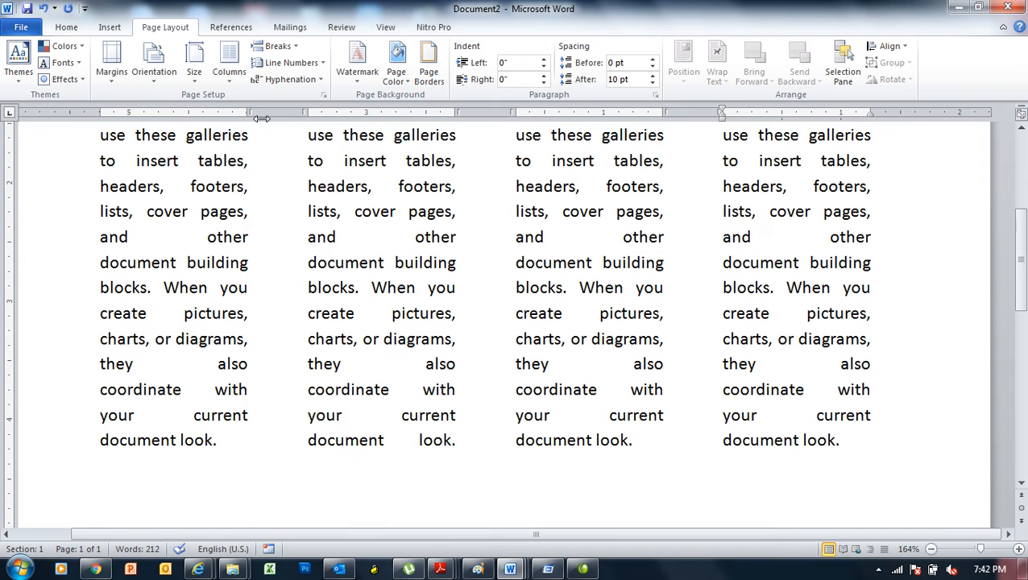
{"action": "left_click", "coordinate": [229, 90]}
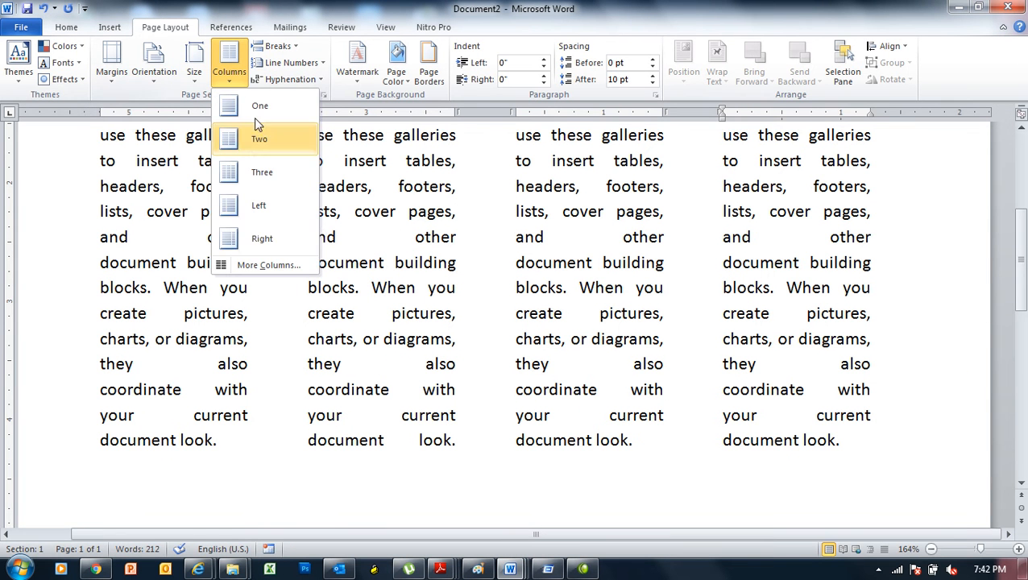
{"action": "left_click", "coordinate": [291, 265]}
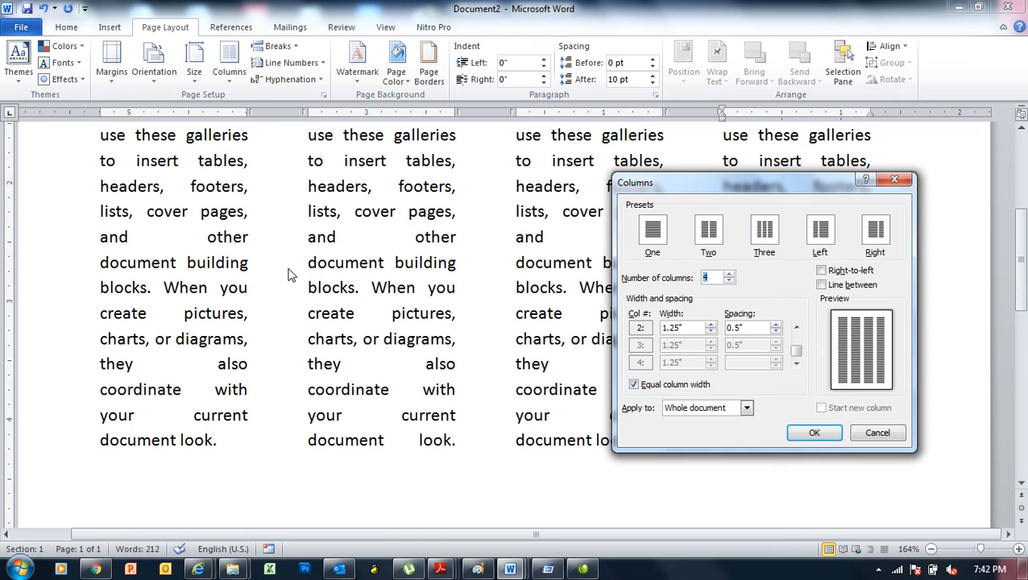
{"action": "left_click", "coordinate": [831, 286]}
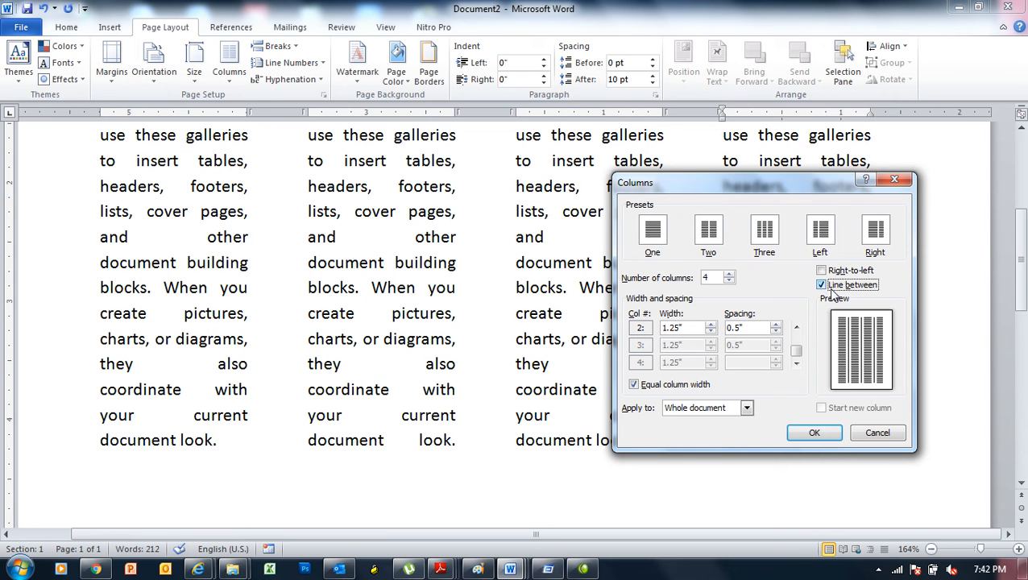
{"action": "left_click", "coordinate": [814, 434]}
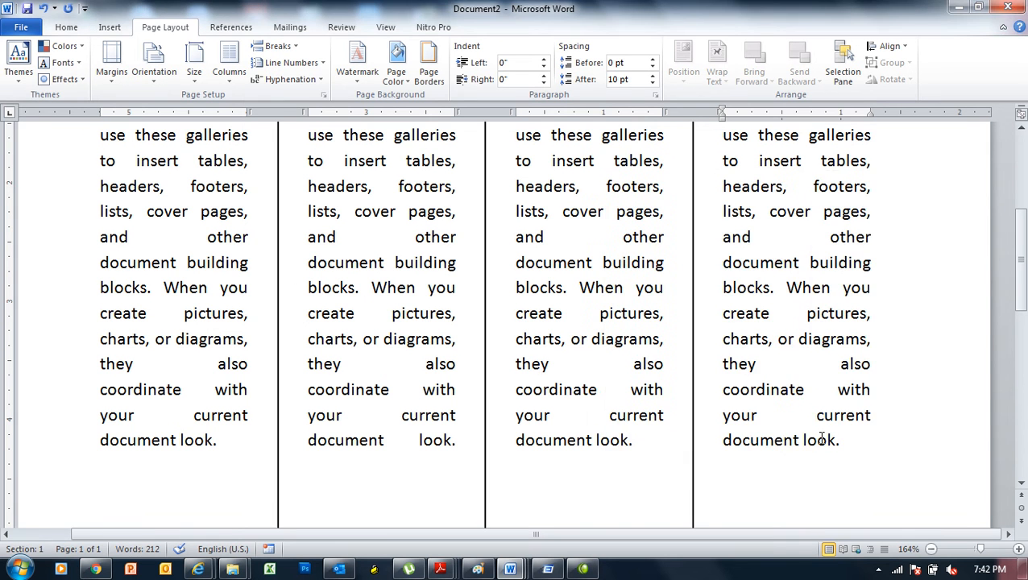
{"action": "left_click_drag", "start_coordinate": [1019, 245], "coordinate": [1013, 188]}
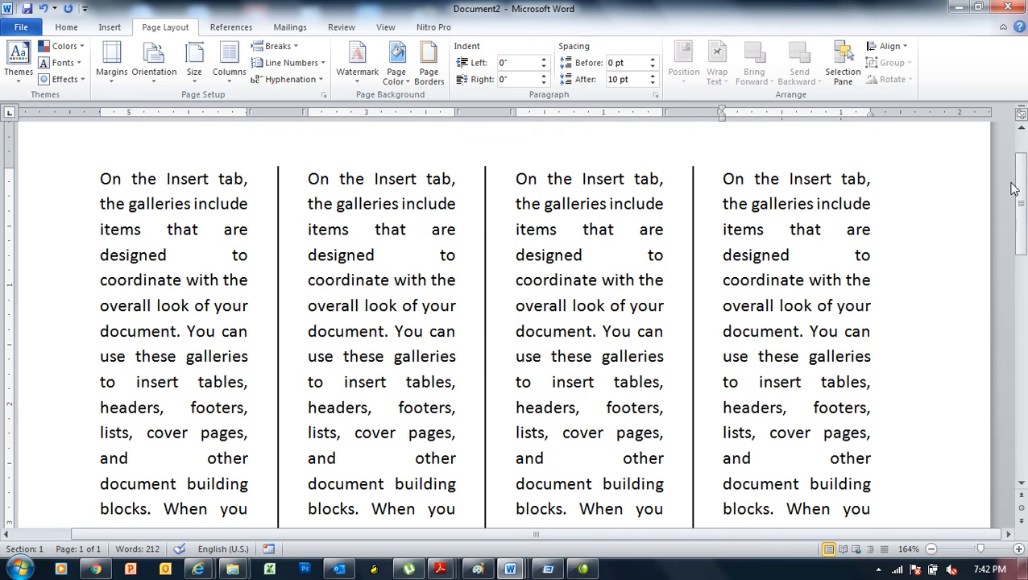
- Left-align all the text in the document for comparison, and restore it to justified alignment
{"action": "key", "text": "ctrl+a"}
{"action": "key", "text": "ctrl+l"}
{"action": "left_click", "coordinate": [885, 247]}
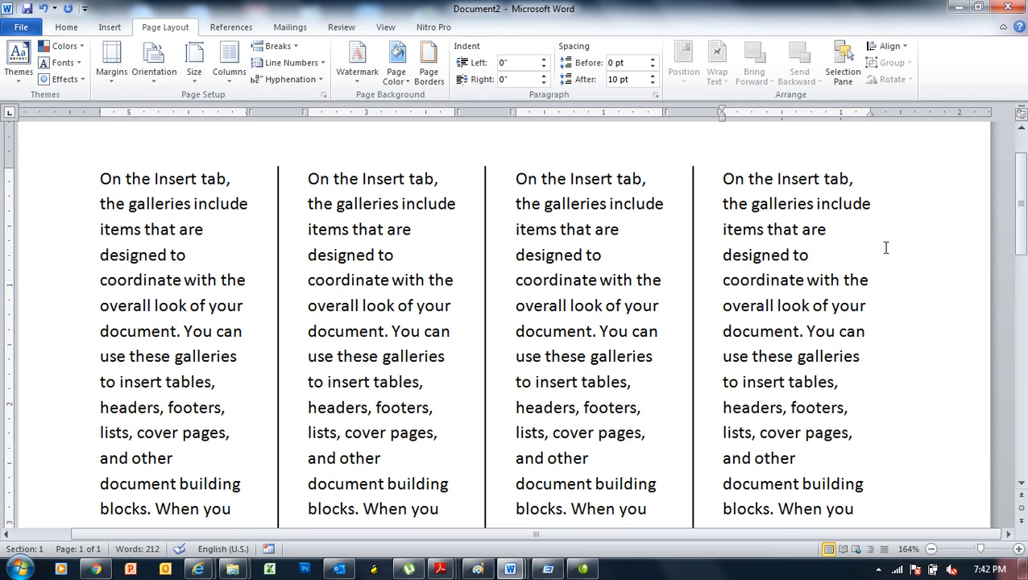
{"action": "key", "text": "ctrl+a"}
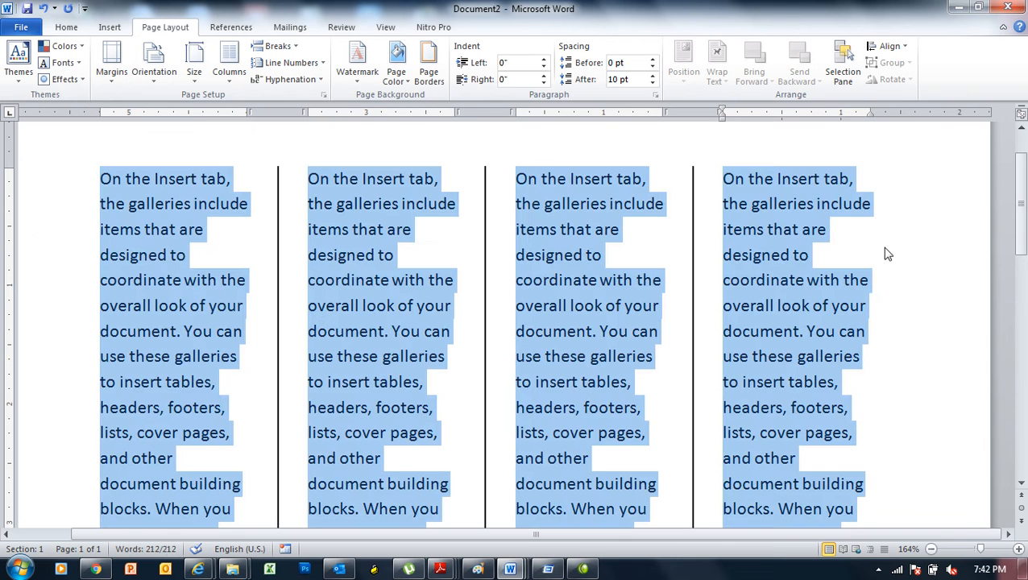
{"action": "key", "text": "ctrl+j"}
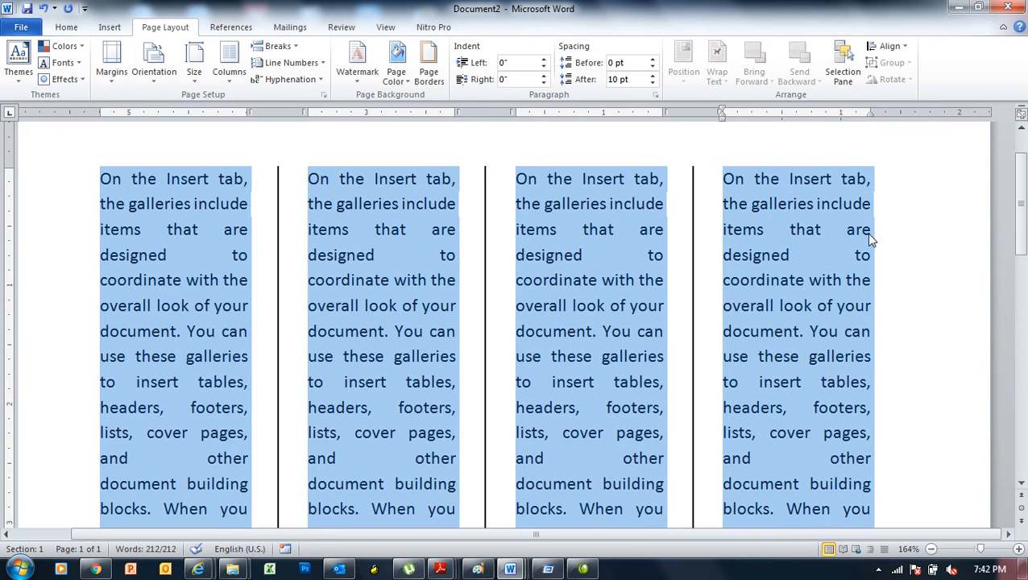
{"action": "mouse_move", "coordinate": [800, 250]}
{"action": "left_click", "coordinate": [879, 357]}
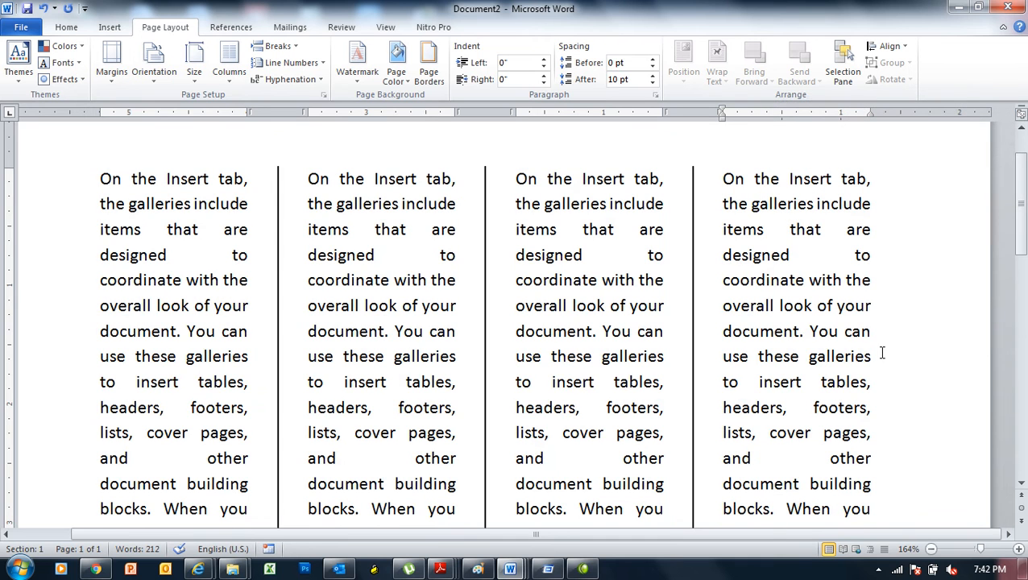
- Review the column count, width, spacing and line settings of the four-column layout without changing them
{"action": "left_click", "coordinate": [234, 81]}
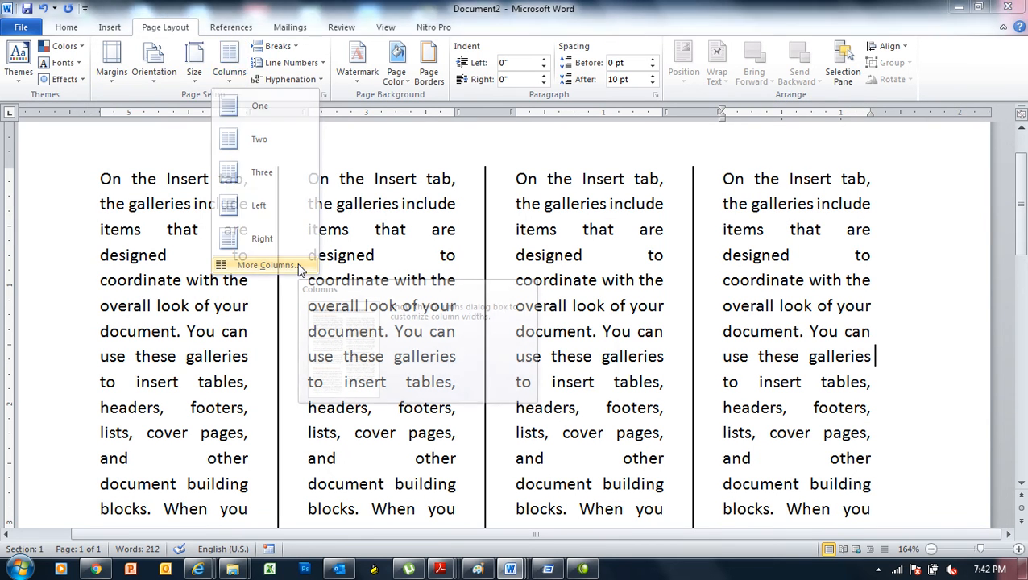
{"action": "left_click", "coordinate": [265, 265]}
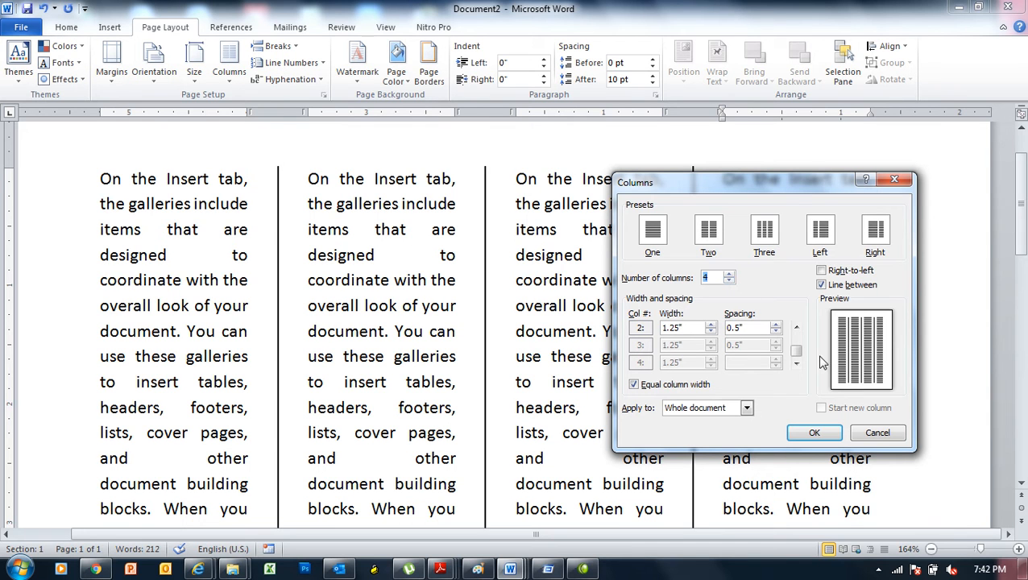
{"action": "left_click", "coordinate": [892, 436]}
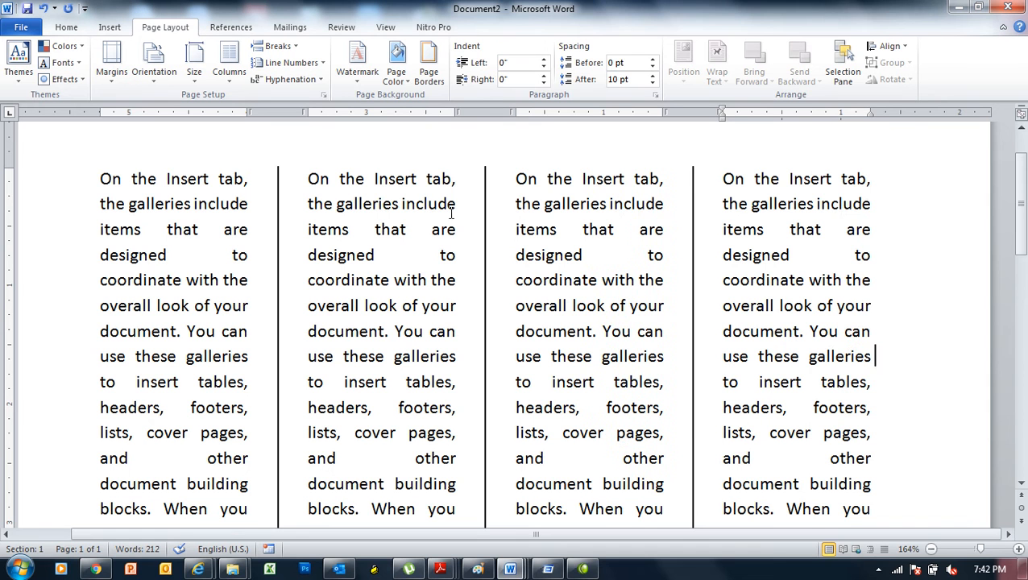
{"action": "left_click", "coordinate": [229, 66]}
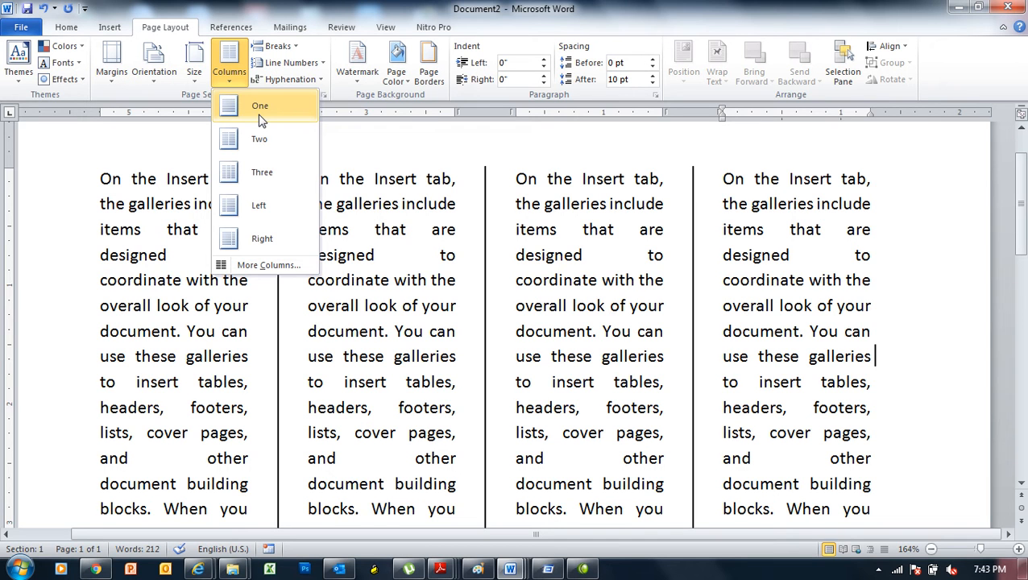
{"action": "key", "text": "Escape"}
- Highlight passages in each of the four columns in turn to compare how the text is laid out
{"action": "left_click_drag", "start_coordinate": [101, 178], "coordinate": [245, 433]}
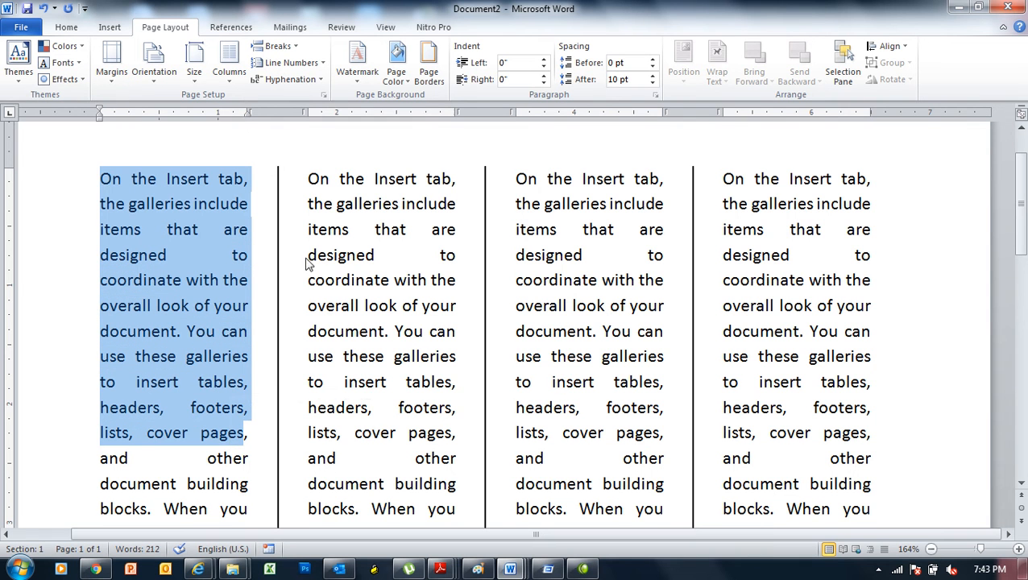
{"action": "left_click_drag", "start_coordinate": [310, 176], "coordinate": [456, 433]}
{"action": "left_click_drag", "start_coordinate": [517, 179], "coordinate": [610, 314]}
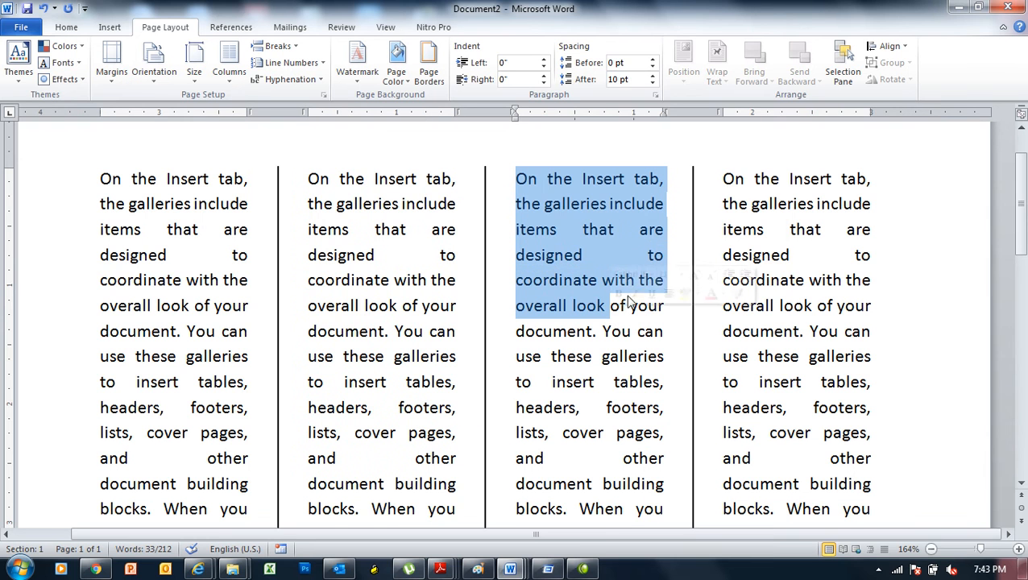
{"action": "left_click_drag", "start_coordinate": [725, 179], "coordinate": [811, 310]}
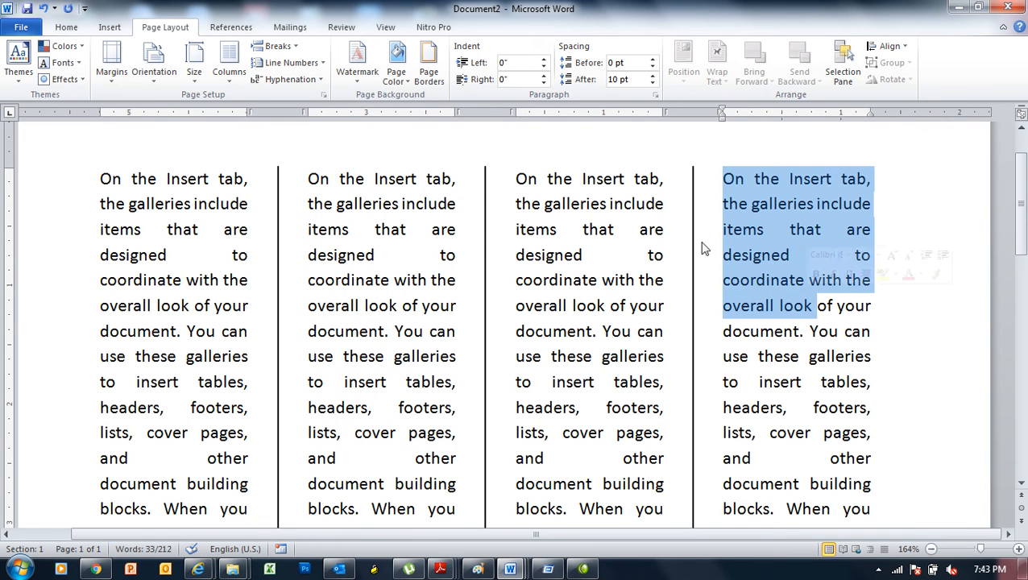
{"action": "left_click", "coordinate": [233, 84]}
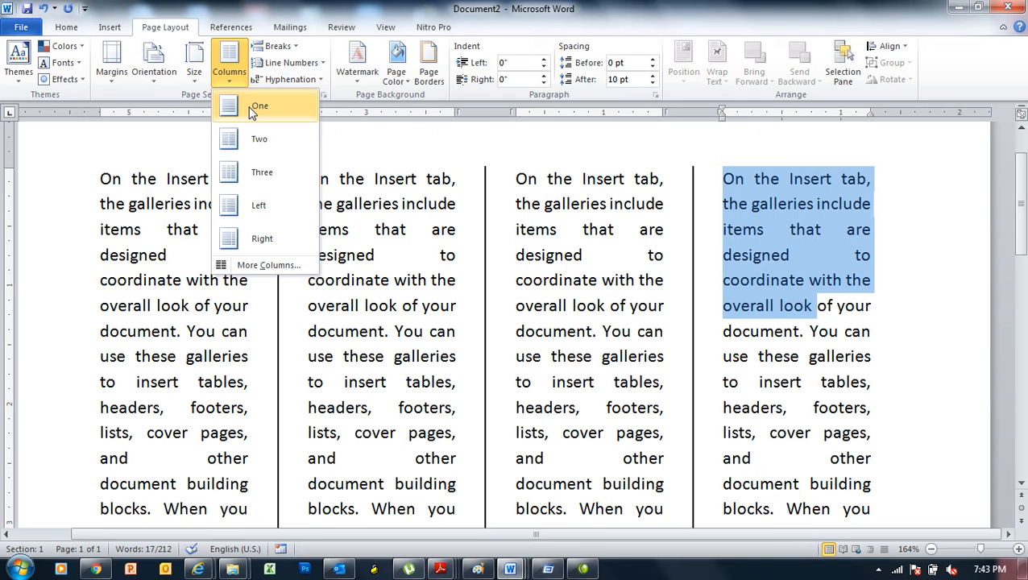
{"action": "left_click", "coordinate": [380, 228]}
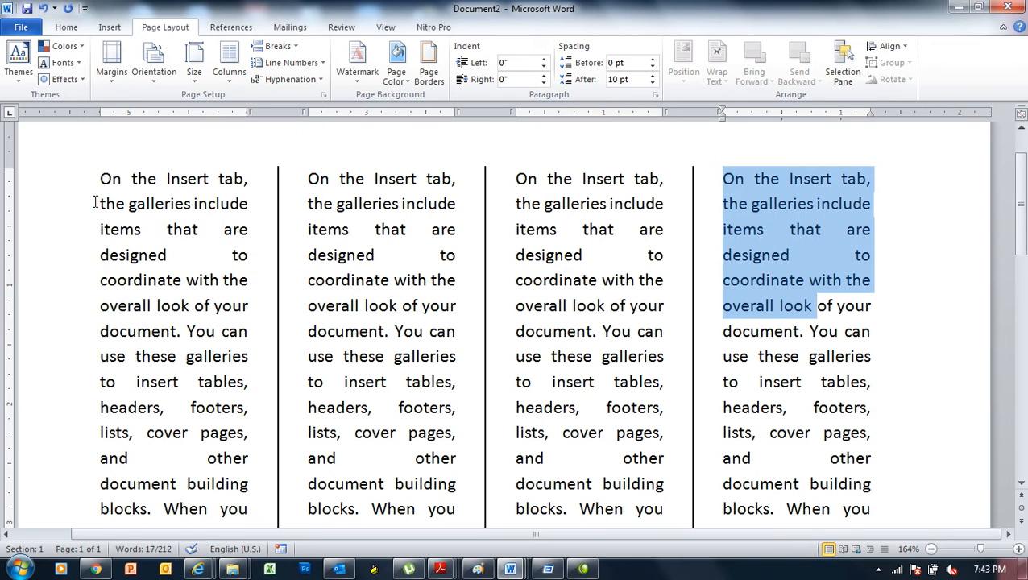
{"action": "left_click_drag", "start_coordinate": [99, 203], "coordinate": [190, 361]}
{"action": "left_click_drag", "start_coordinate": [308, 203], "coordinate": [401, 310]}
{"action": "left_click_drag", "start_coordinate": [552, 179], "coordinate": [606, 308]}
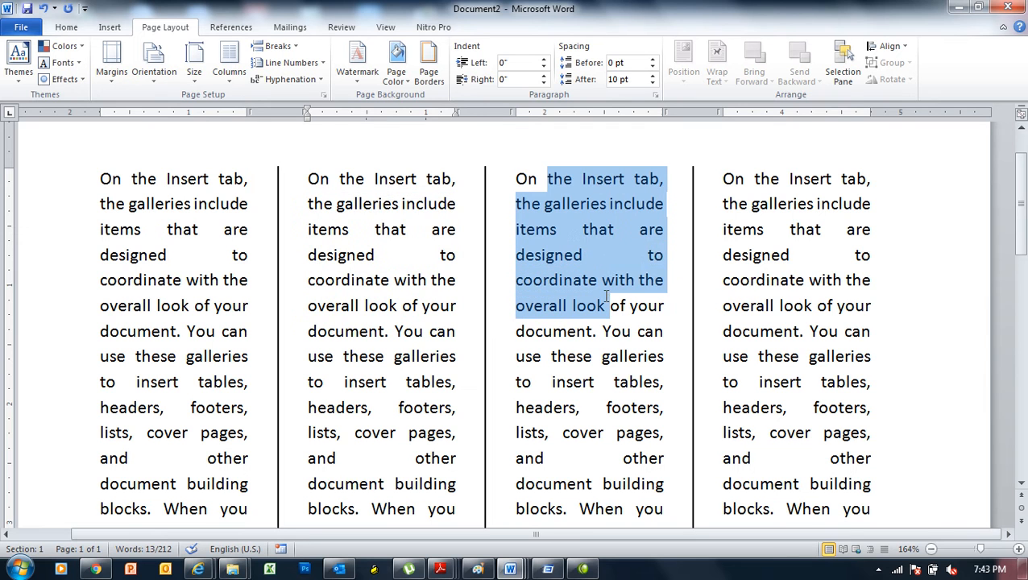
{"action": "left_click_drag", "start_coordinate": [737, 203], "coordinate": [814, 307]}
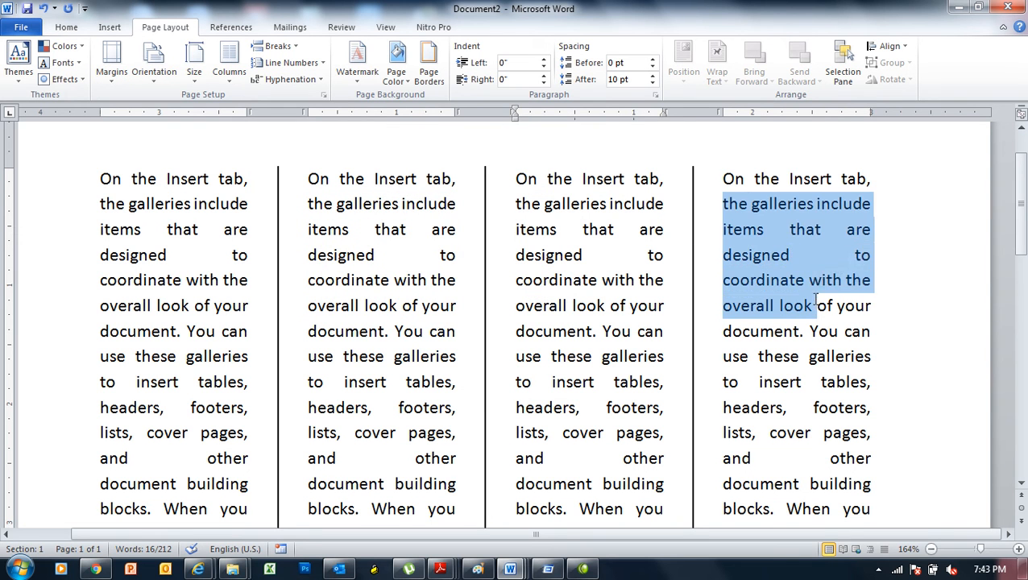
- Change the document layout to two columns and reduce it further to a single column
{"action": "left_click", "coordinate": [217, 283]}
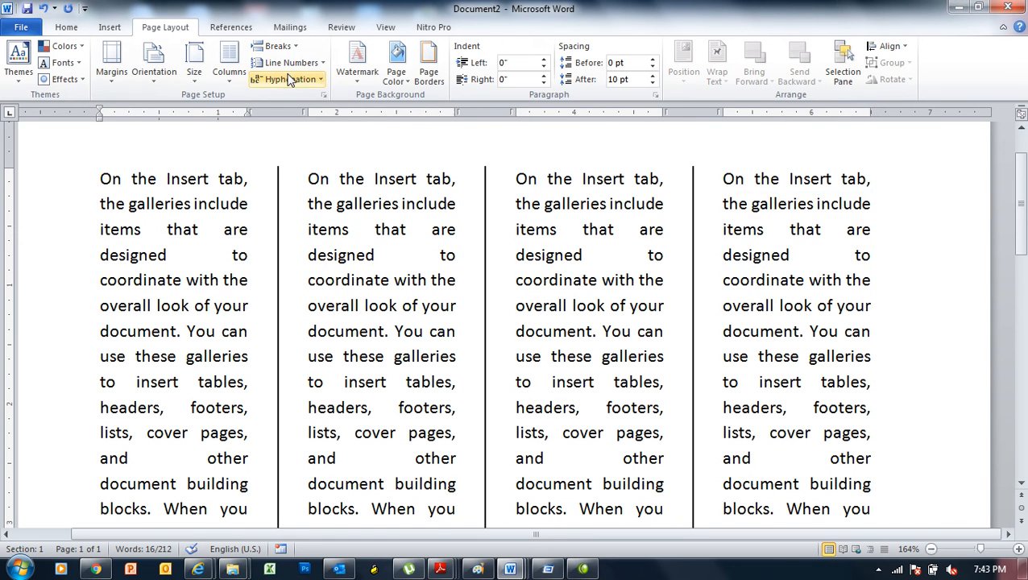
{"action": "left_click", "coordinate": [294, 48]}
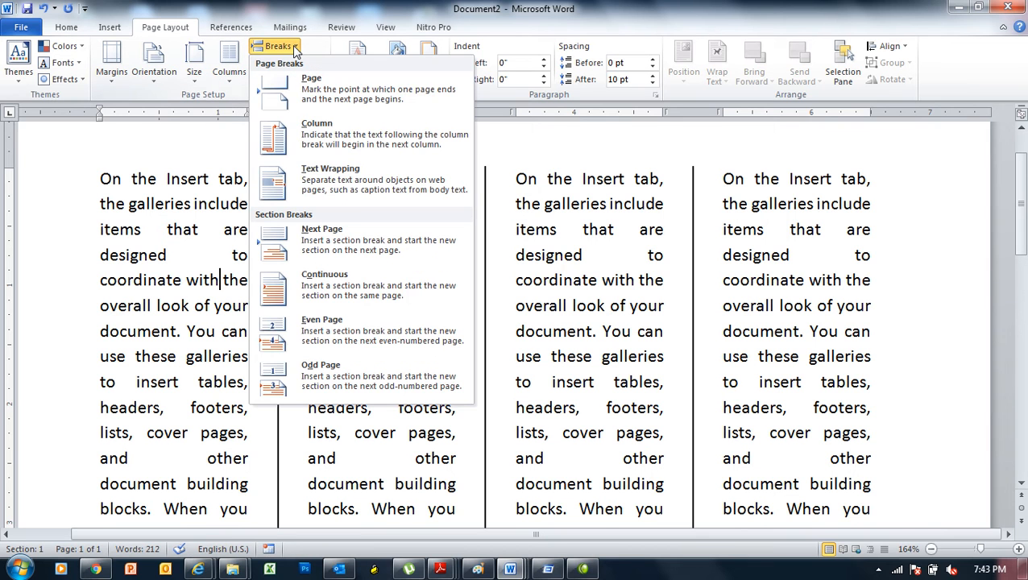
{"action": "left_click", "coordinate": [237, 80]}
{"action": "left_click", "coordinate": [235, 85]}
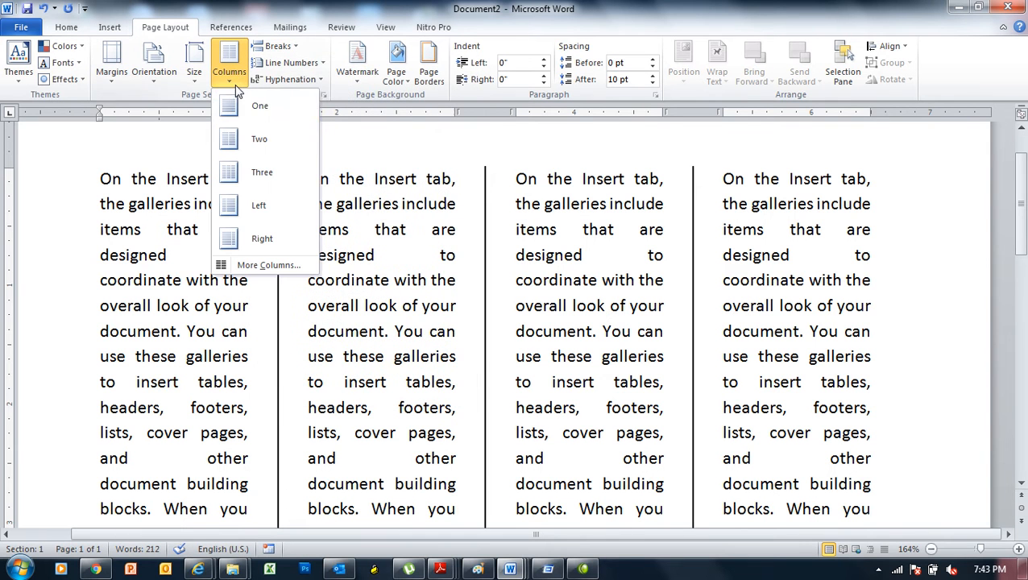
{"action": "left_click", "coordinate": [258, 145]}
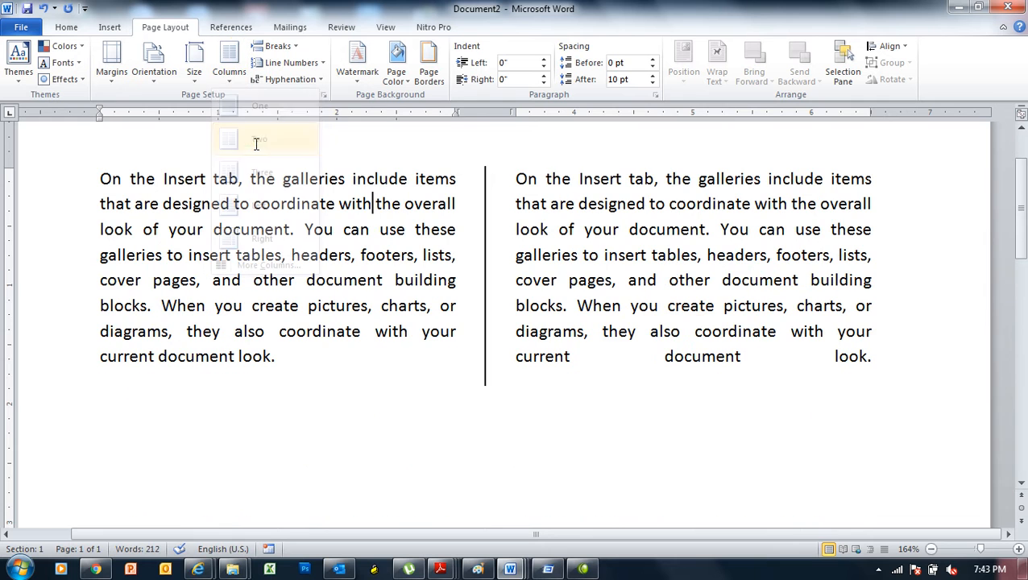
{"action": "left_click", "coordinate": [229, 73]}
{"action": "left_click", "coordinate": [246, 108]}
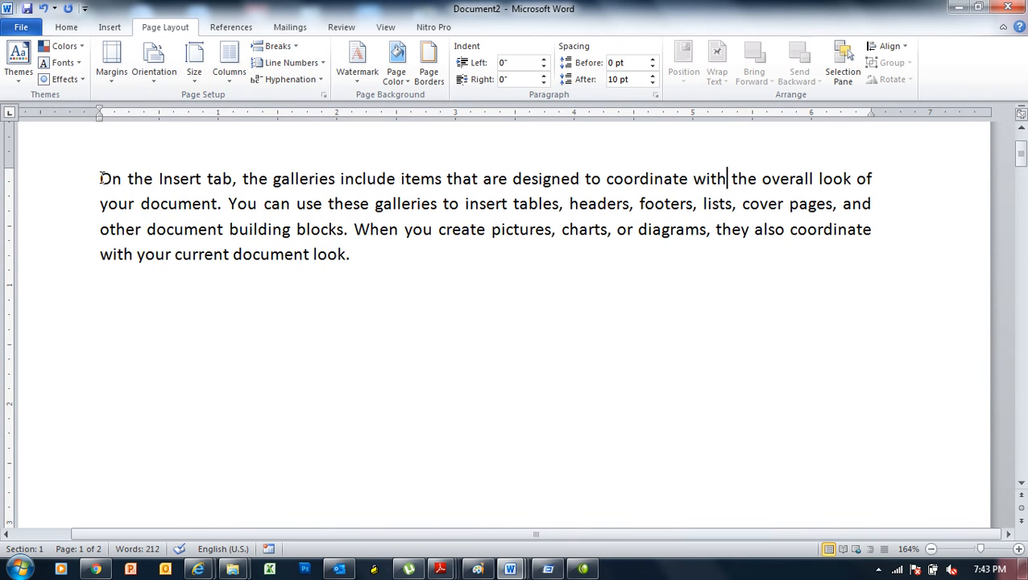
- Examine how the single-column text is laid out across the document's pages, highlighting the first paragraph
{"action": "left_click_drag", "start_coordinate": [102, 177], "coordinate": [346, 257]}
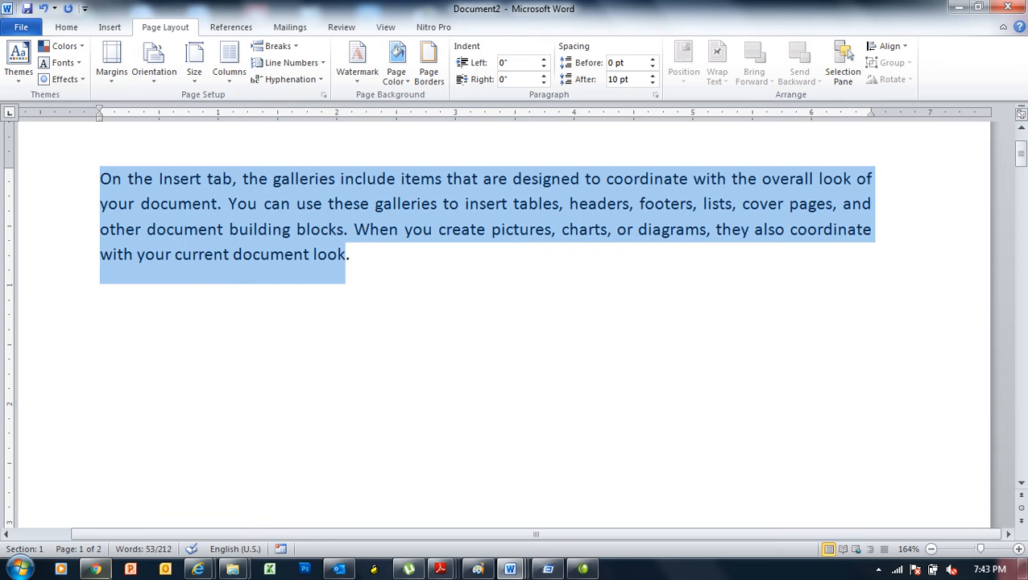
{"action": "left_click", "coordinate": [234, 421]}
{"action": "key", "text": "Down"}
{"action": "key", "text": "Down"}
{"action": "key", "text": "Down"}
{"action": "key", "text": "Down"}
{"action": "key", "text": "Down"}
{"action": "key", "text": "Down"}
{"action": "key", "text": "Down"}
{"action": "key", "text": "Down"}
{"action": "key", "text": "Down"}
{"action": "key", "text": "Down"}
{"action": "key", "text": "Down"}
{"action": "key", "text": "Down"}
{"action": "key", "text": "Down"}
{"action": "key", "text": "Down"}
{"action": "key", "text": "Down"}
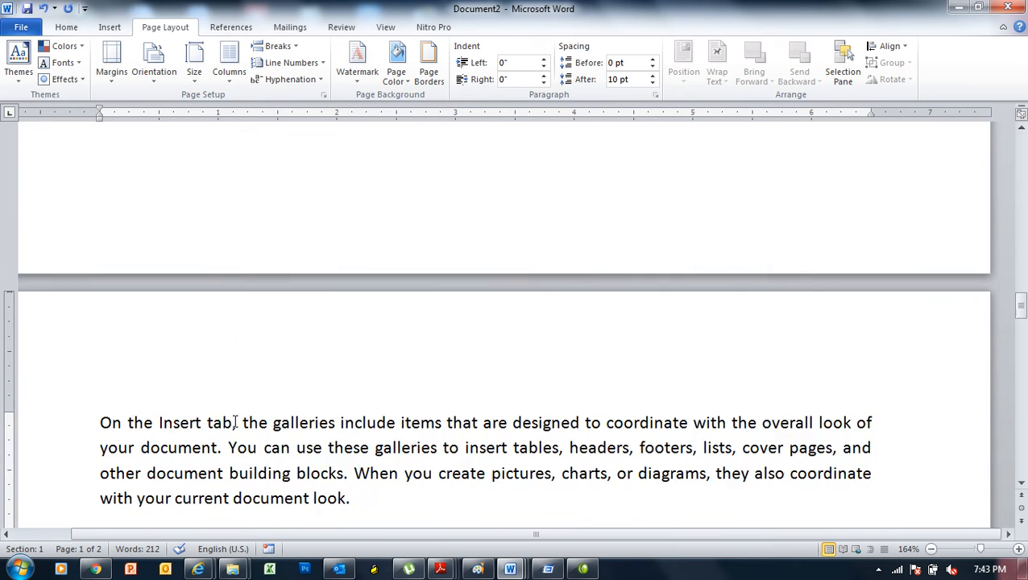
{"action": "key", "text": "Up"}
{"action": "key", "text": "Up"}
{"action": "key", "text": "Up"}
{"action": "key", "text": "Up"}
{"action": "key", "text": "Up"}
{"action": "key", "text": "Up"}
{"action": "key", "text": "Up"}
{"action": "key", "text": "Up"}
{"action": "key", "text": "Up"}
{"action": "key", "text": "Up"}
{"action": "key", "text": "Up"}
{"action": "key", "text": "Up"}
{"action": "key", "text": "Up"}
{"action": "key", "text": "Up"}
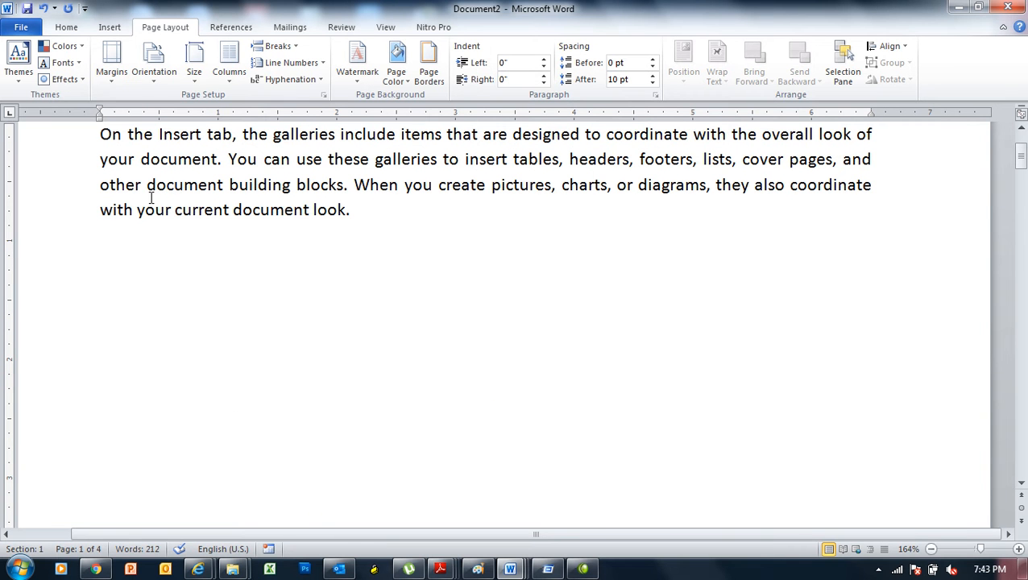
- Change the document layout from one column to two equal columns
{"action": "left_click", "coordinate": [230, 74]}
{"action": "left_click", "coordinate": [259, 141]}
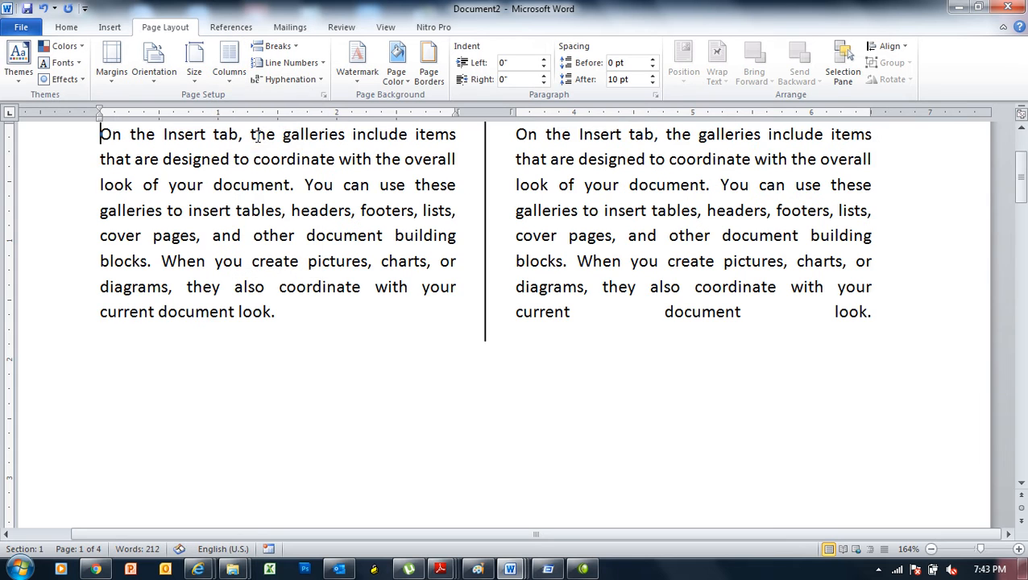
{"action": "left_click_drag", "start_coordinate": [1024, 183], "coordinate": [1024, 155]}
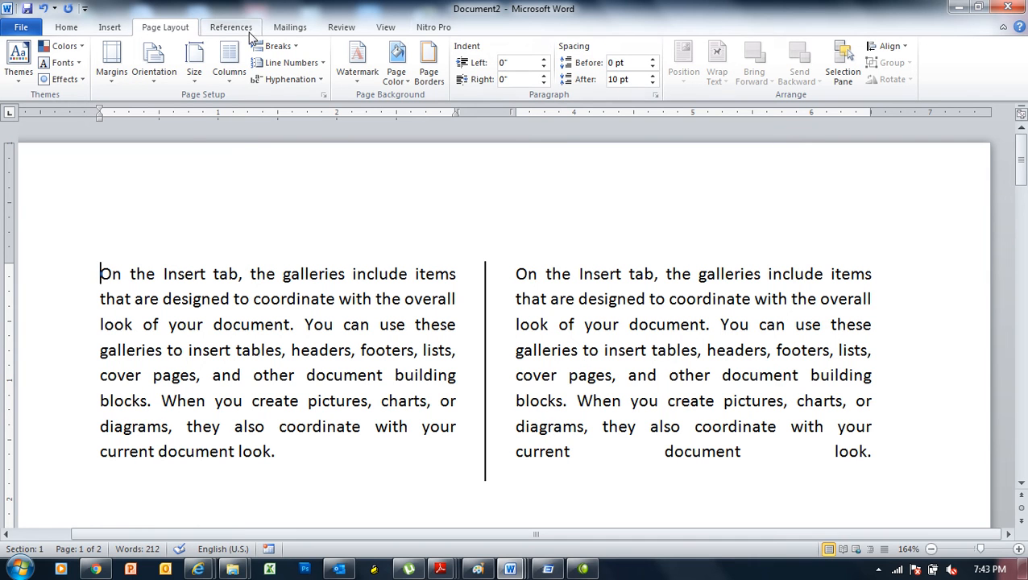
- Alternate the document between the Left and Right column presets to compare their unequal column widths
{"action": "left_click", "coordinate": [229, 74]}
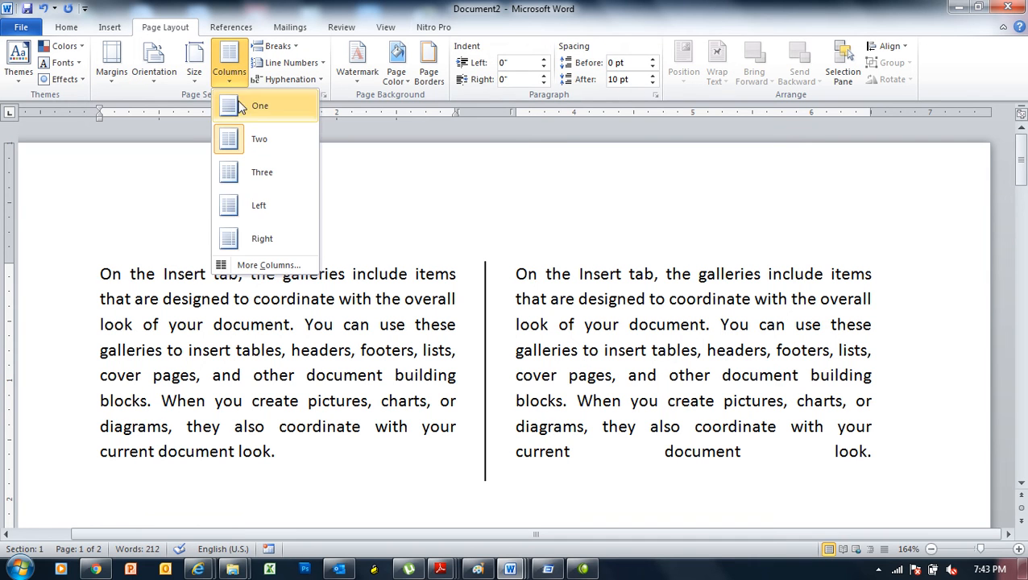
{"action": "left_click", "coordinate": [291, 211]}
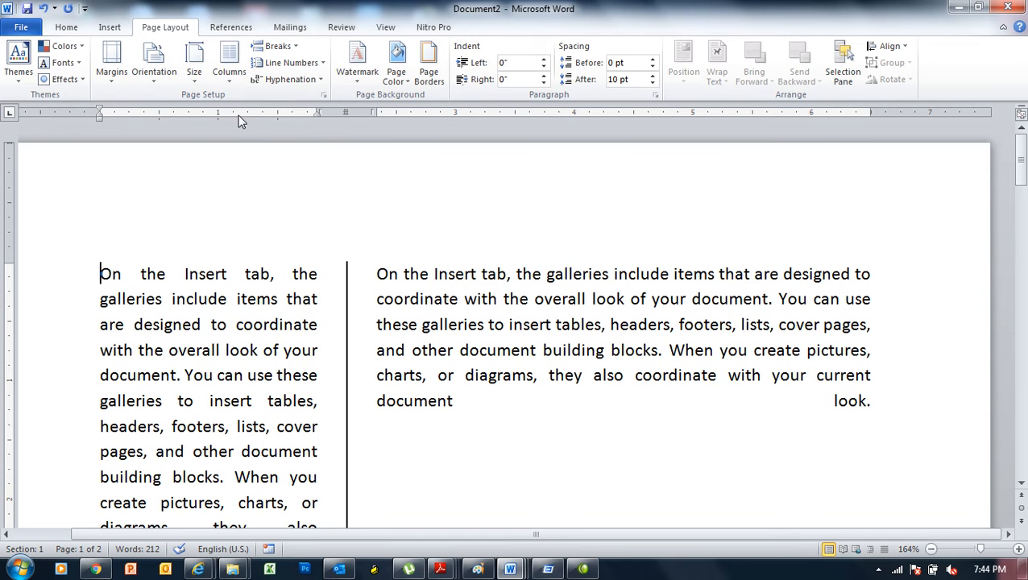
{"action": "left_click", "coordinate": [230, 74]}
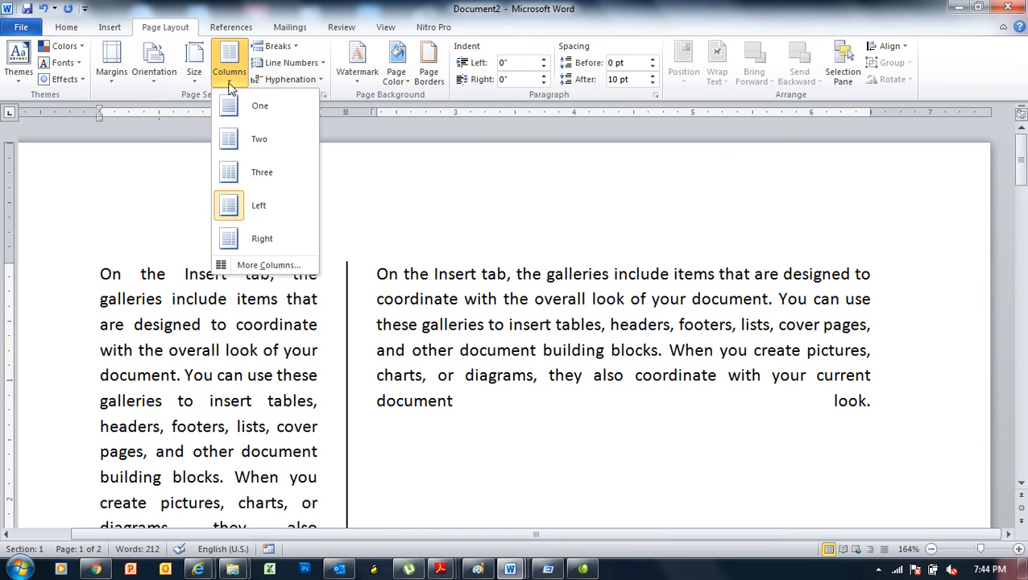
{"action": "left_click", "coordinate": [278, 237]}
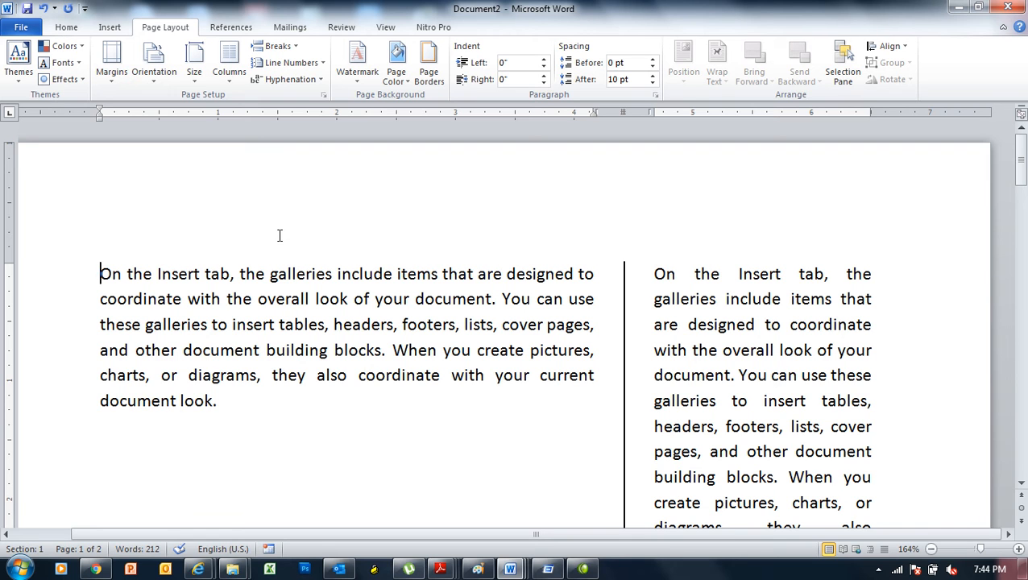
{"action": "left_click", "coordinate": [229, 65]}
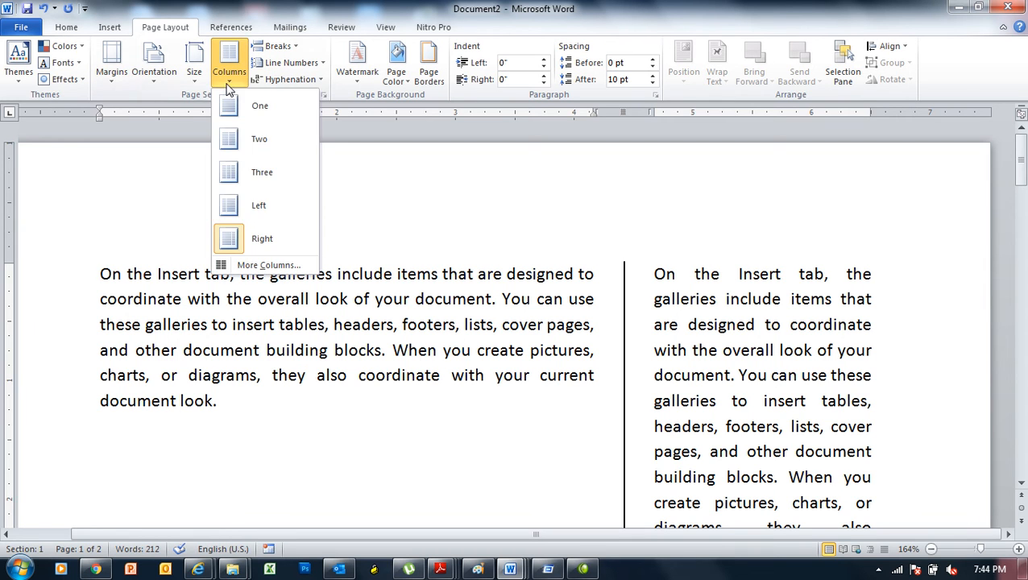
{"action": "left_click", "coordinate": [256, 206]}
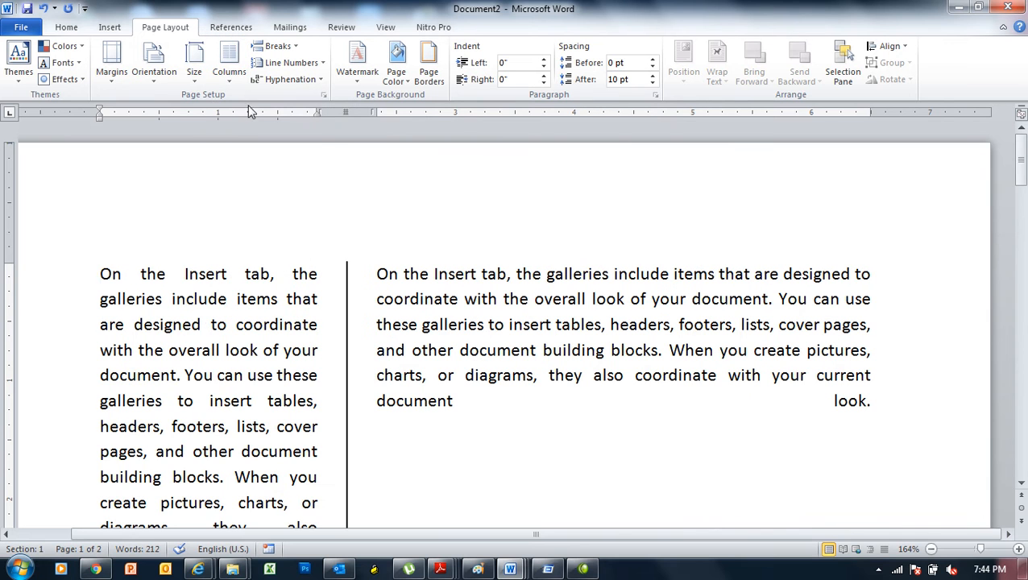
{"action": "left_click", "coordinate": [233, 78]}
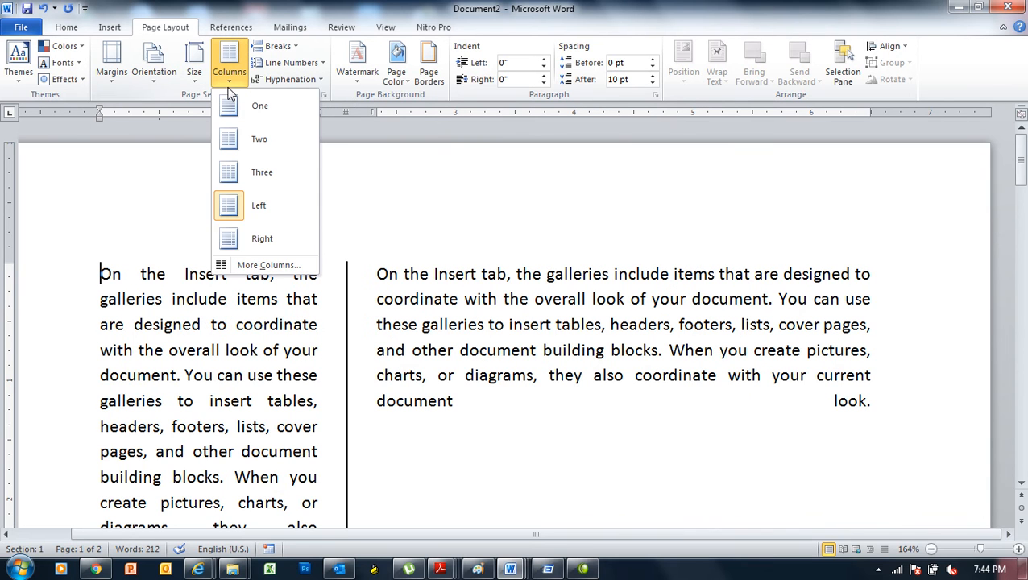
{"action": "left_click", "coordinate": [289, 247]}
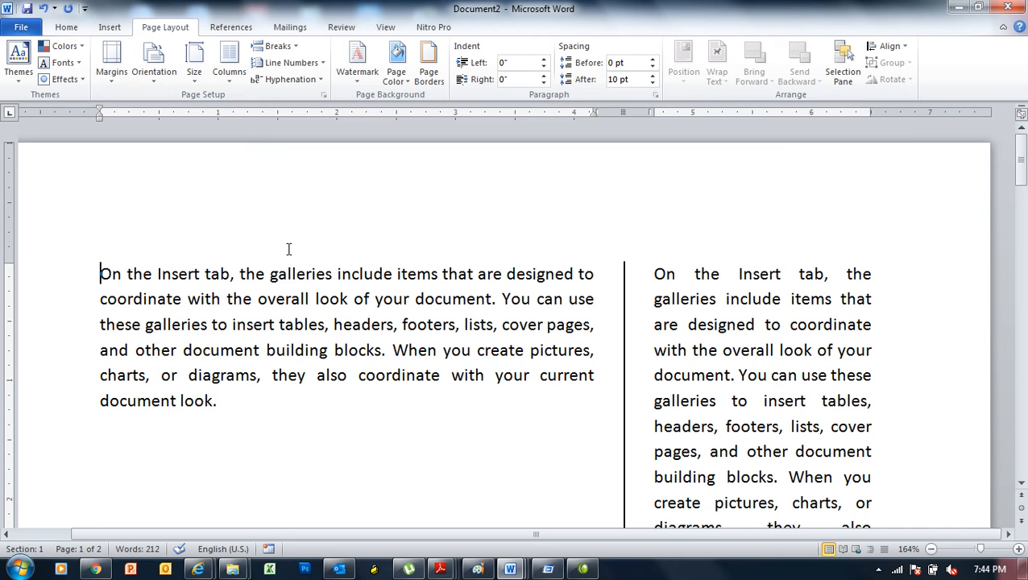
{"action": "left_click", "coordinate": [233, 78]}
{"action": "left_click", "coordinate": [243, 206]}
{"action": "left_click", "coordinate": [231, 84]}
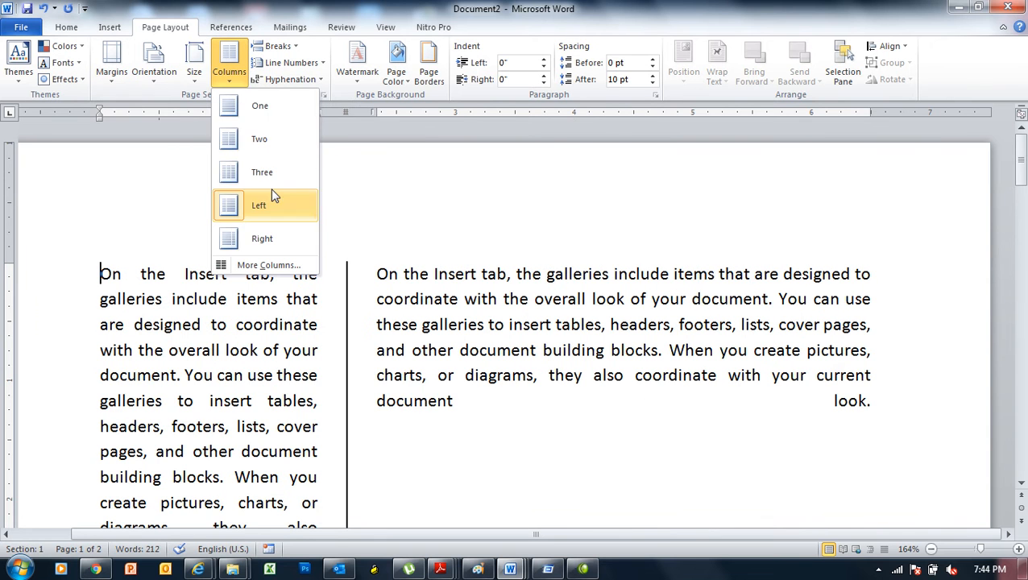
{"action": "left_click", "coordinate": [263, 239]}
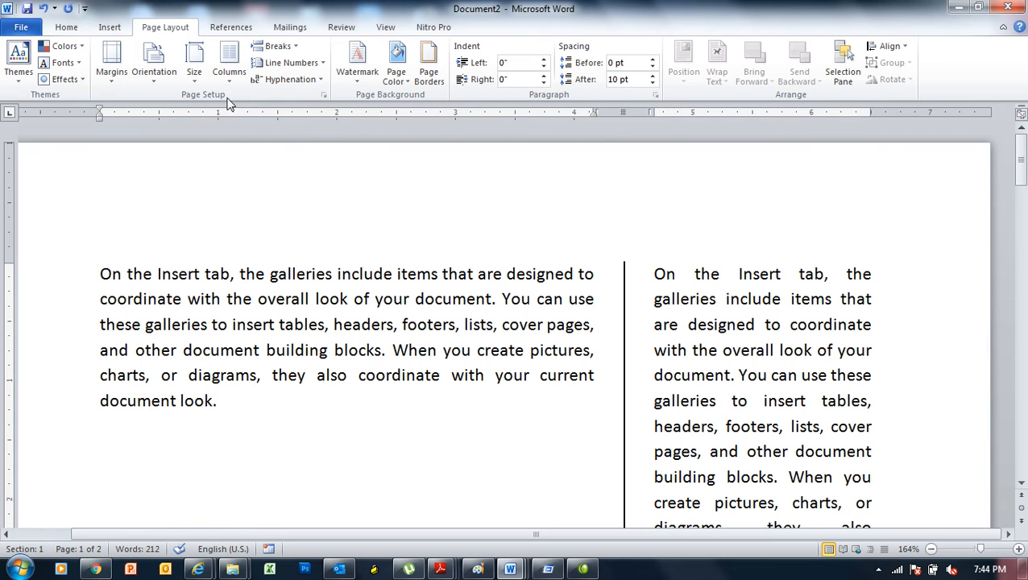
- Apply the Left column preset so the document has a narrow first column and a wide second one
{"action": "left_click", "coordinate": [231, 66]}
{"action": "left_click", "coordinate": [271, 216]}
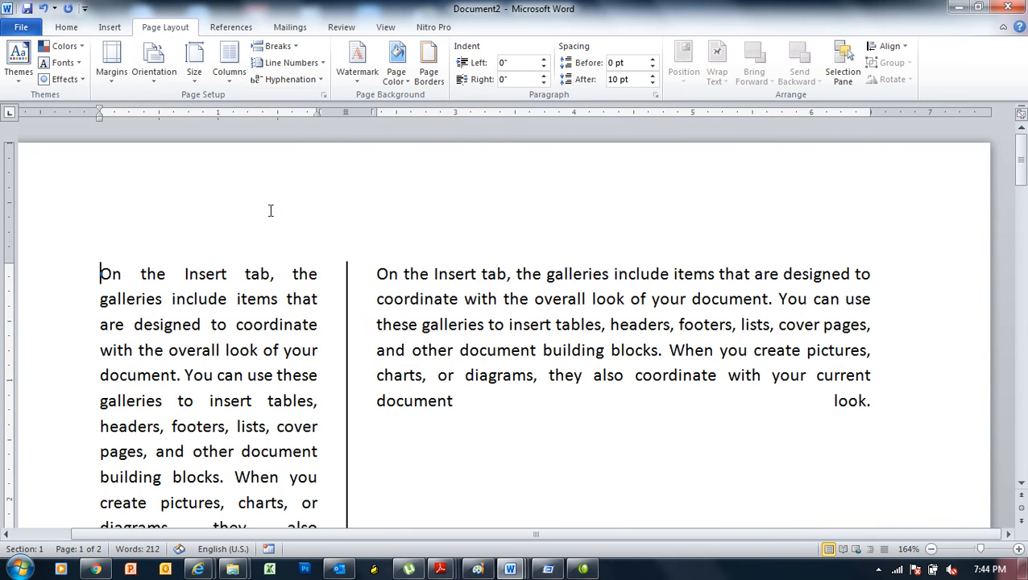
{"action": "left_click_drag", "start_coordinate": [1023, 155], "coordinate": [1023, 167]}
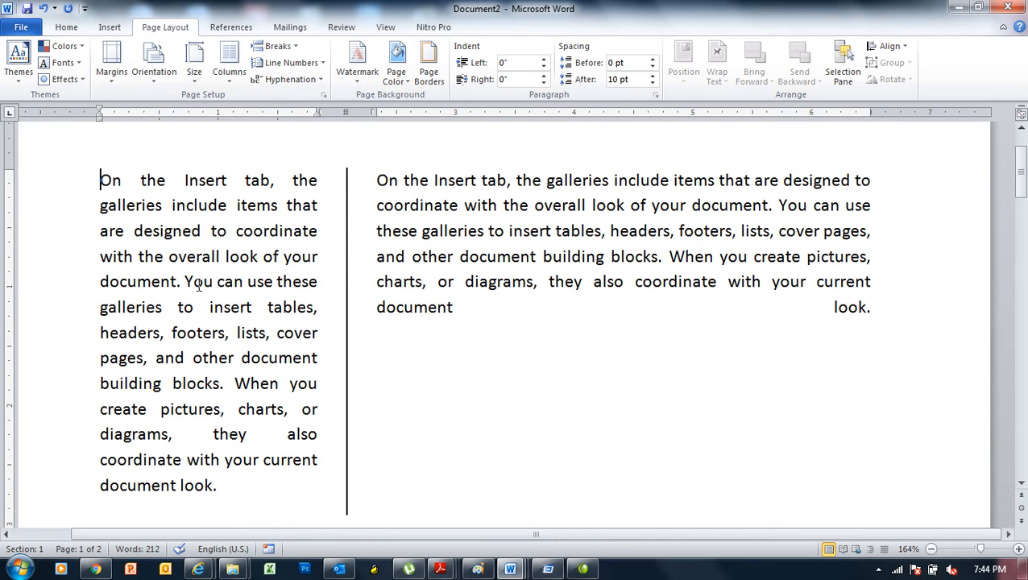
- Set the first column's width to 1.1" for the whole document in the detailed column settings
{"action": "left_click", "coordinate": [229, 81]}
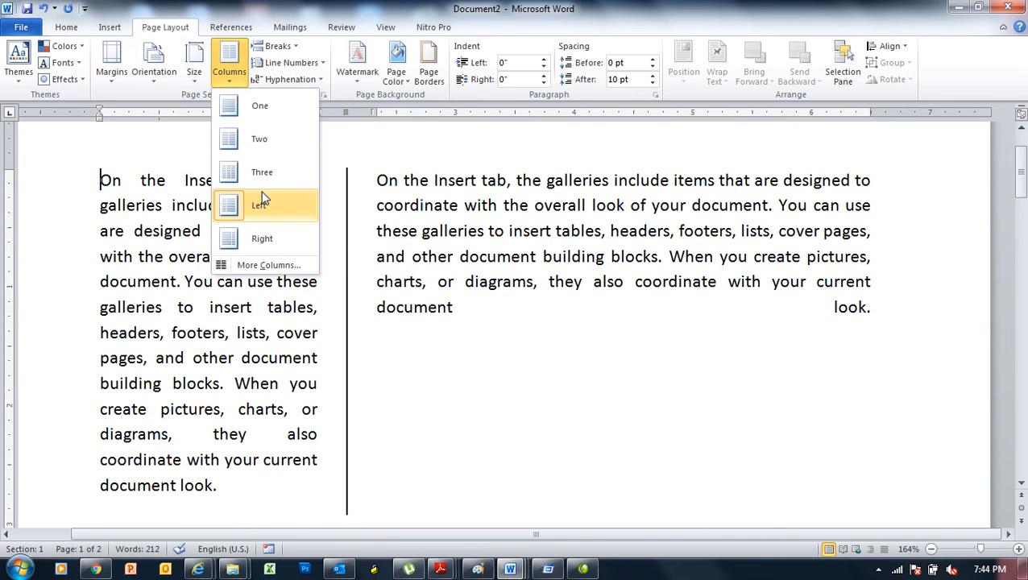
{"action": "left_click", "coordinate": [290, 265]}
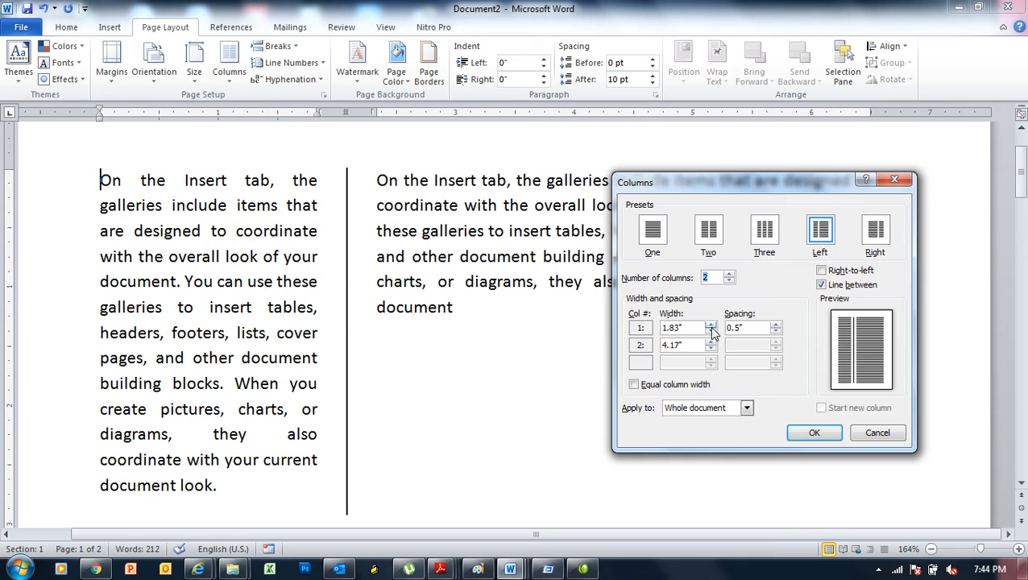
{"action": "left_click", "coordinate": [711, 332]}
{"action": "left_click", "coordinate": [710, 332]}
{"action": "left_click", "coordinate": [711, 332]}
{"action": "left_click", "coordinate": [710, 332]}
{"action": "left_click", "coordinate": [710, 332]}
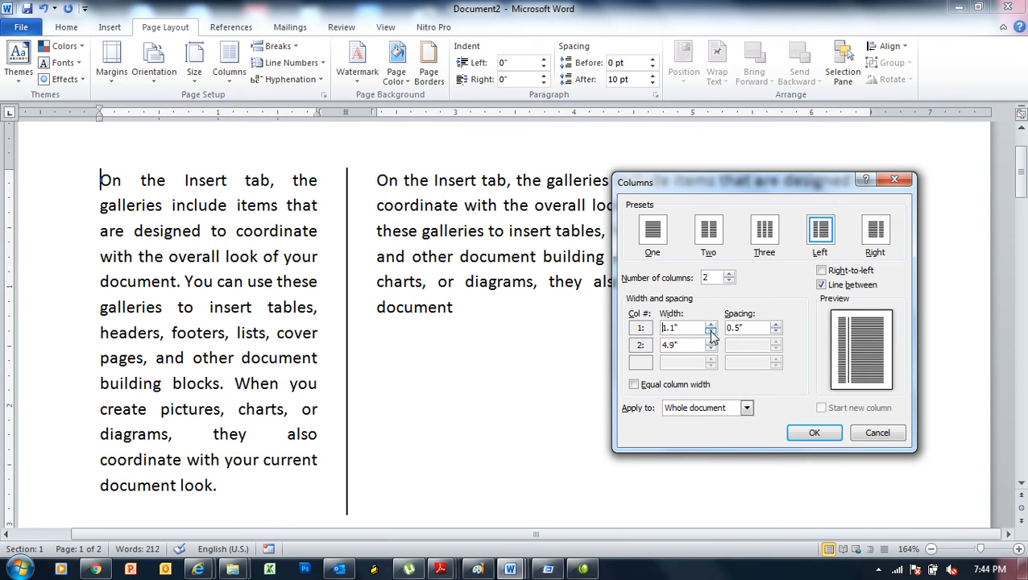
{"action": "left_click", "coordinate": [815, 433]}
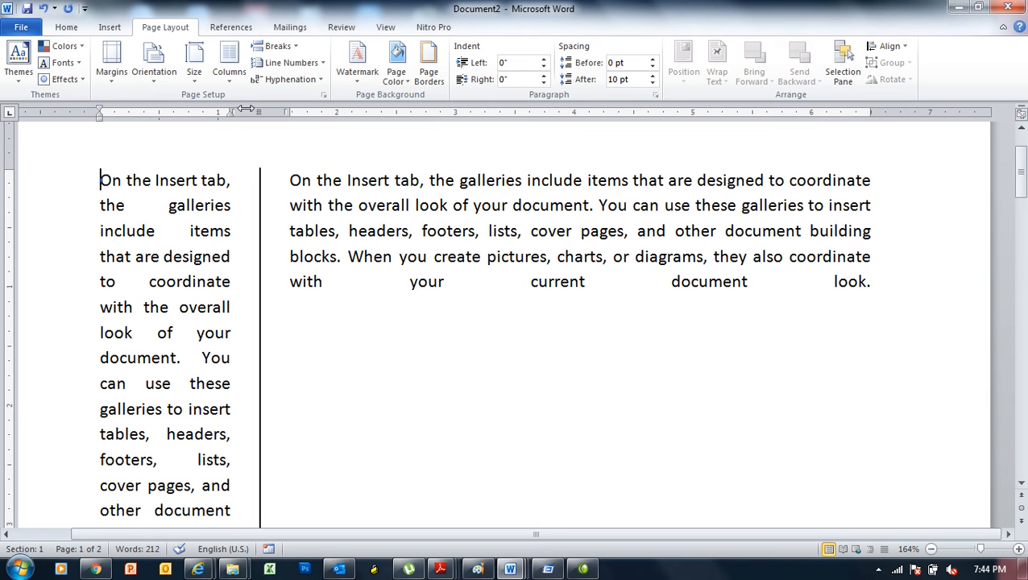
- Set the spacing between the two columns to 0.2" for the whole document
{"action": "left_click", "coordinate": [228, 76]}
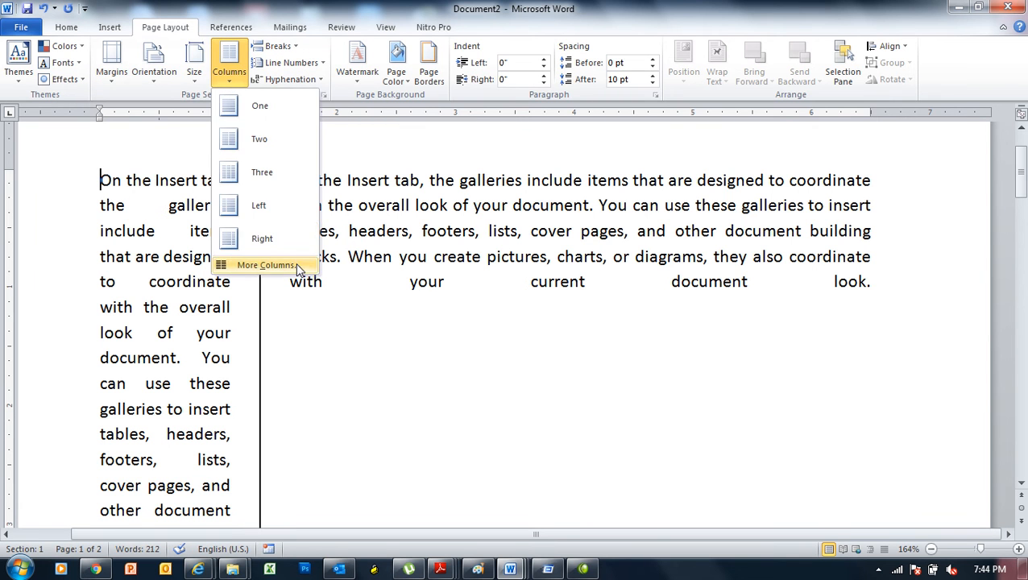
{"action": "left_click", "coordinate": [278, 265]}
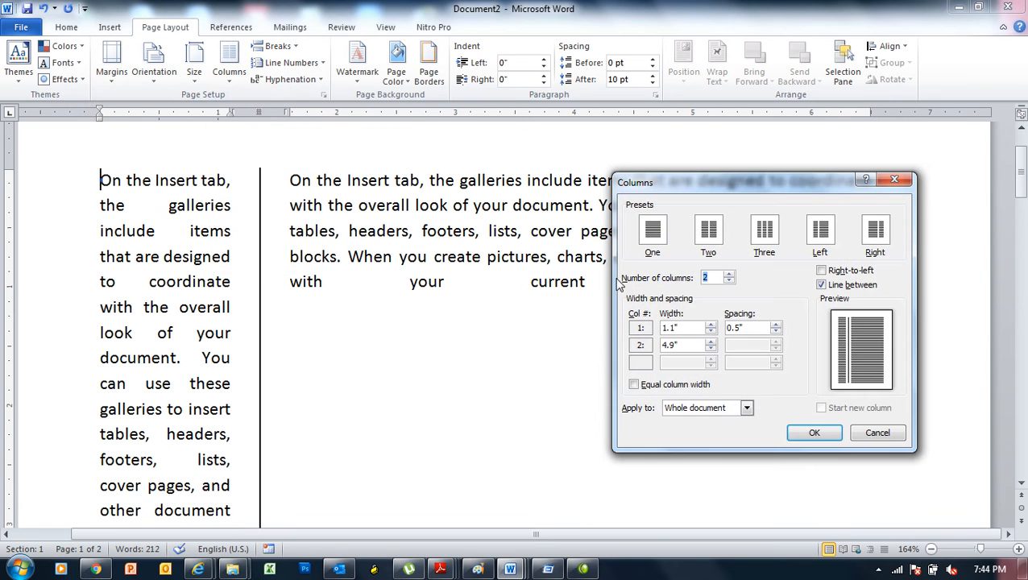
{"action": "left_click", "coordinate": [776, 331]}
{"action": "left_click", "coordinate": [776, 332]}
{"action": "left_click", "coordinate": [776, 331]}
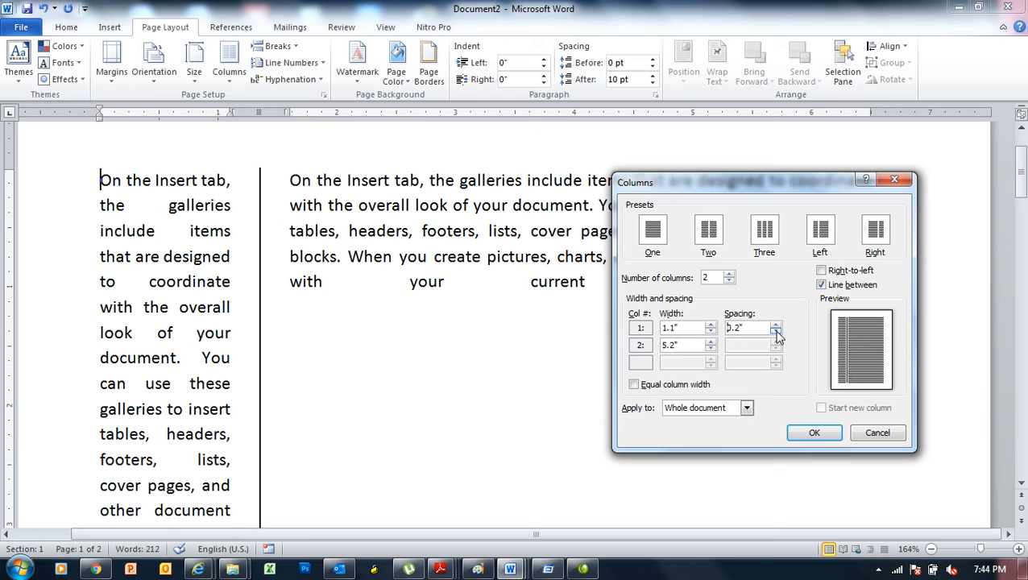
{"action": "left_click", "coordinate": [827, 432]}
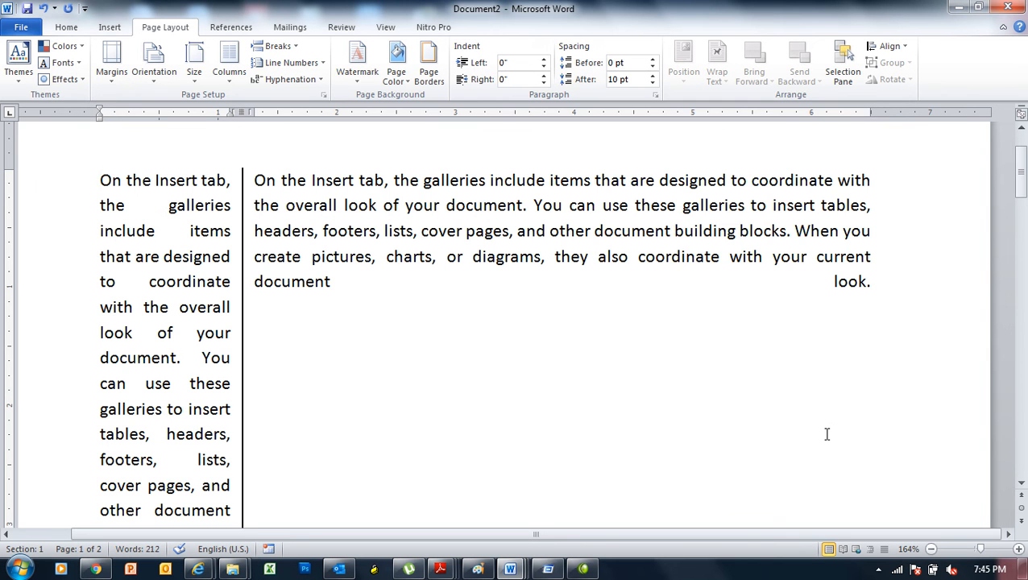
- Create a new blank document and display its page layout commands
{"action": "key", "text": "ctrl+n"}
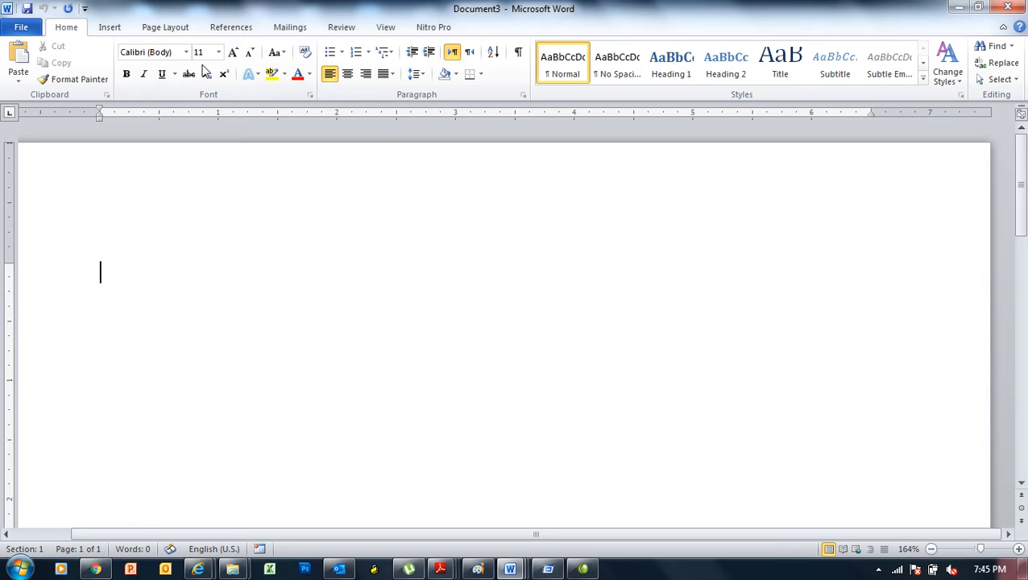
{"action": "left_click", "coordinate": [229, 32]}
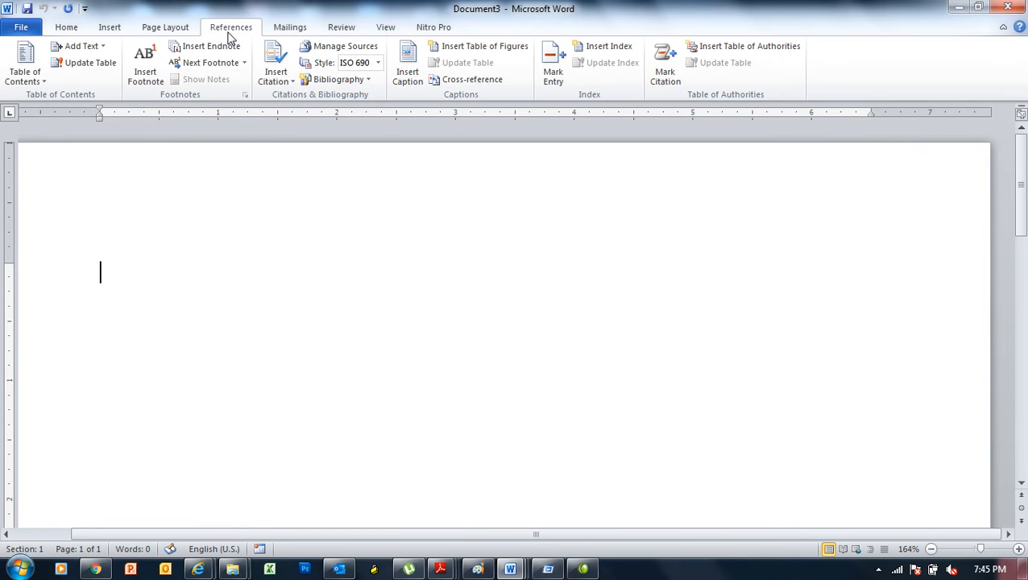
{"action": "left_click", "coordinate": [184, 29]}
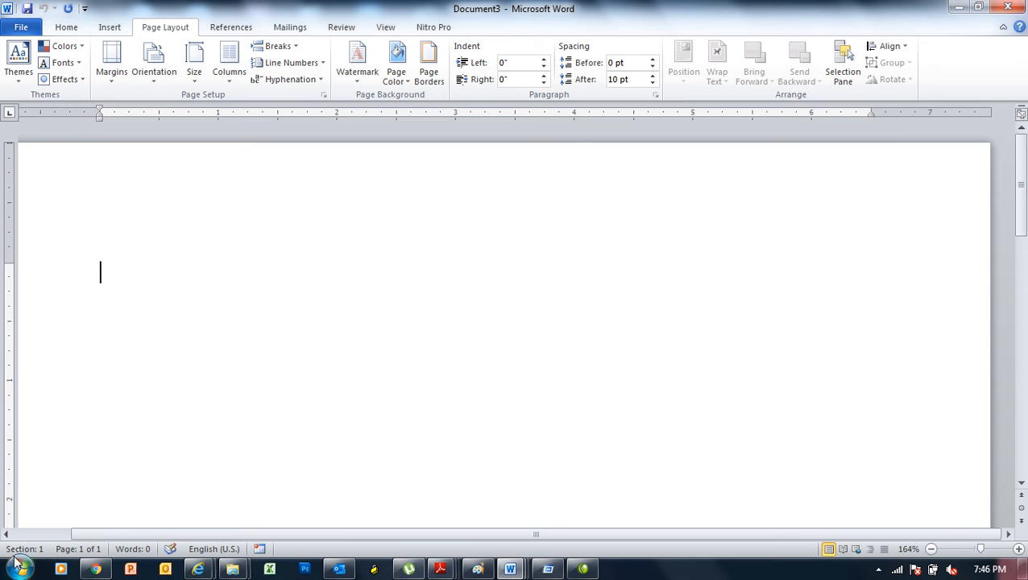
- Restore the new document's window from its maximized state, reposition it and enlarge it to nearly fill the screen
{"action": "double_click", "coordinate": [738, 7]}
{"action": "left_click_drag", "start_coordinate": [584, 26], "coordinate": [597, 33]}
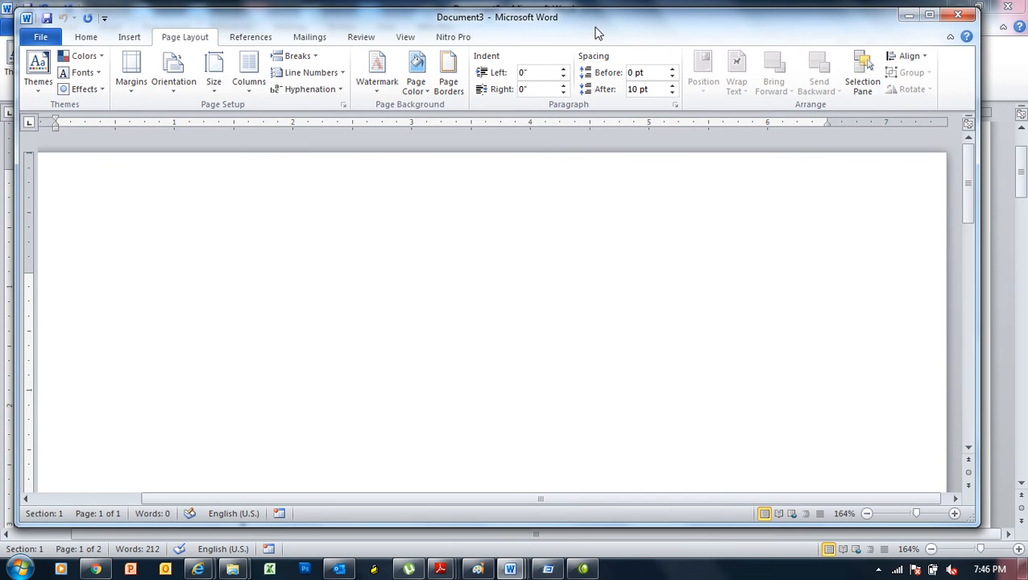
{"action": "left_click_drag", "start_coordinate": [981, 525], "coordinate": [1020, 577]}
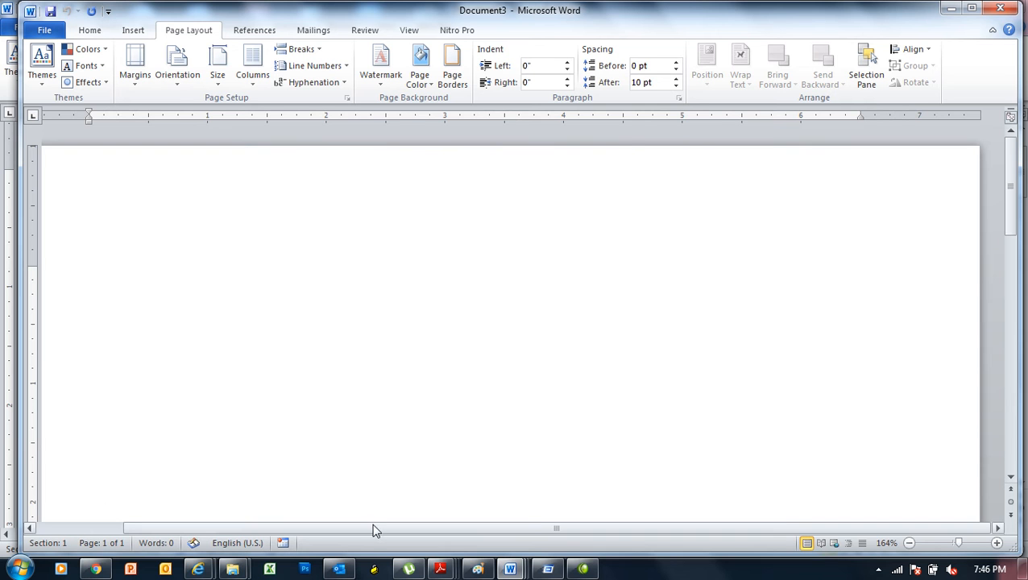
- Turn the section indicator in the status bar off and back on
{"action": "right_click", "coordinate": [371, 545]}
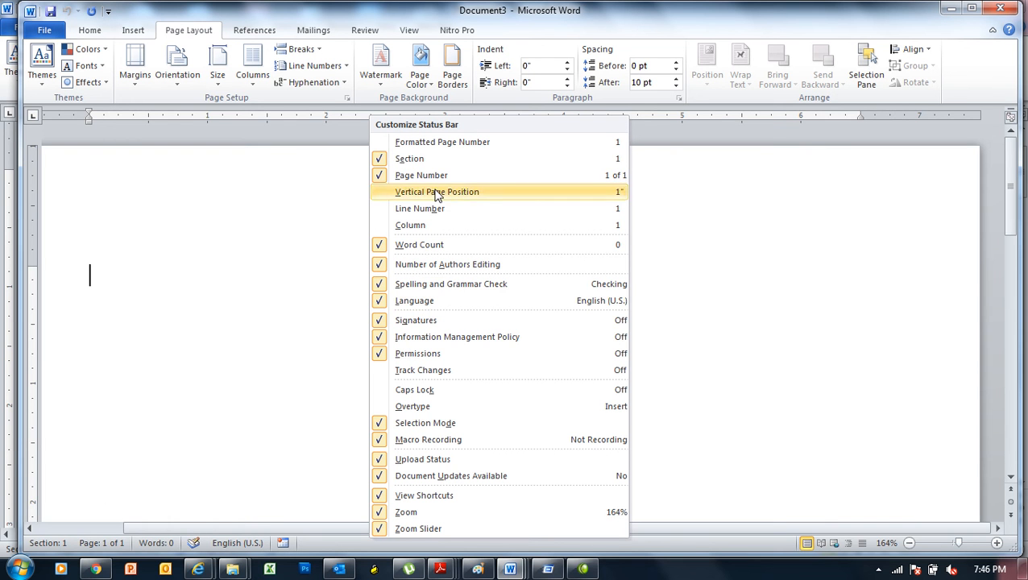
{"action": "left_click", "coordinate": [426, 163]}
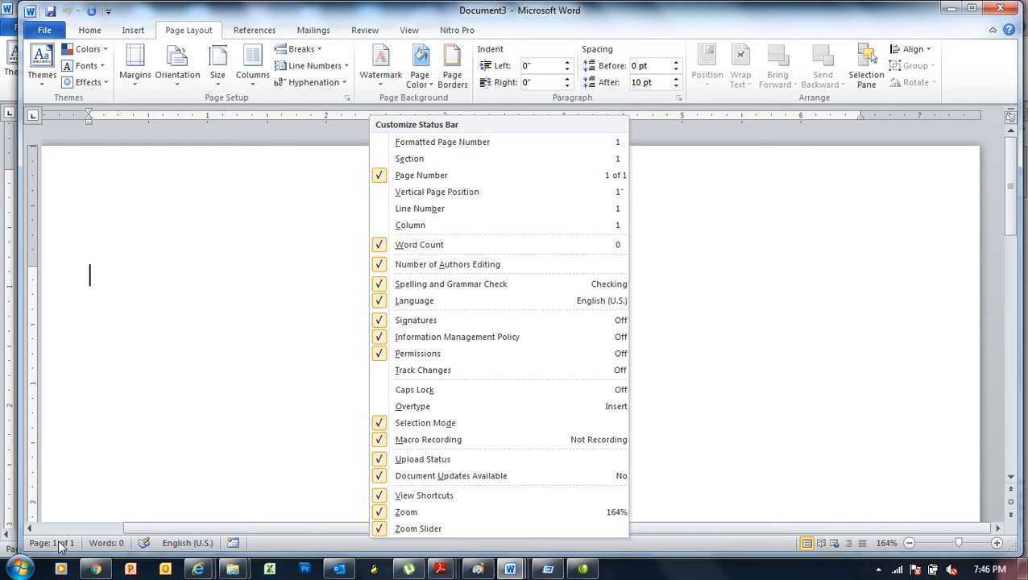
{"action": "left_click", "coordinate": [448, 162]}
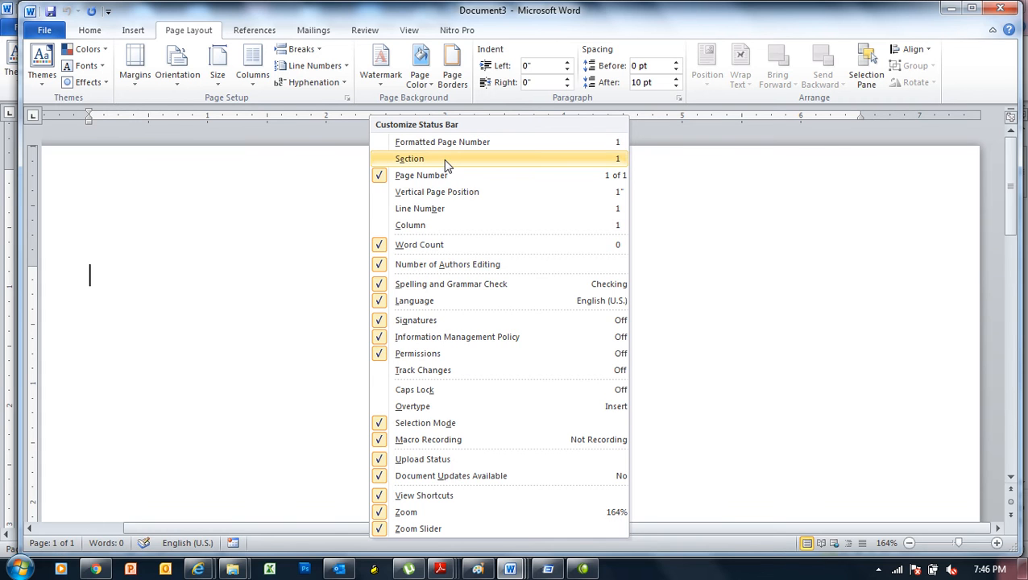
{"action": "left_click", "coordinate": [199, 428]}
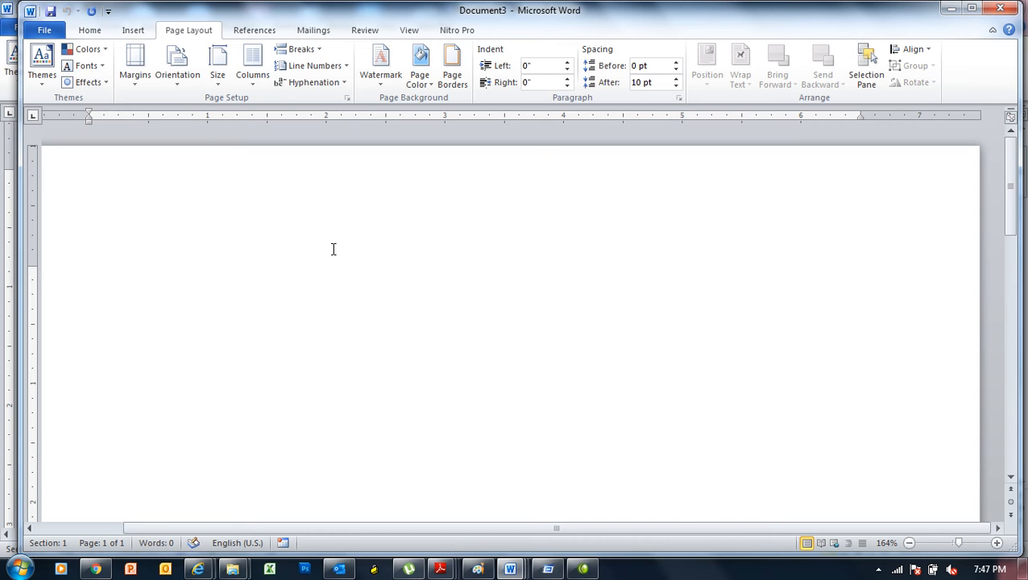
- Enter "Chapter One" as the header text on the first page of the new document
{"action": "double_click", "coordinate": [275, 185]}
{"action": "type", "text": "Chater"}
{"action": "key", "text": "BackSpace"}
{"action": "key", "text": "BackSpace"}
{"action": "key", "text": "BackSpace"}
{"action": "type", "text": "pter In"}
{"action": "key", "text": "BackSpace"}
{"action": "key", "text": "BackSpace"}
{"action": "type", "text": "One"}
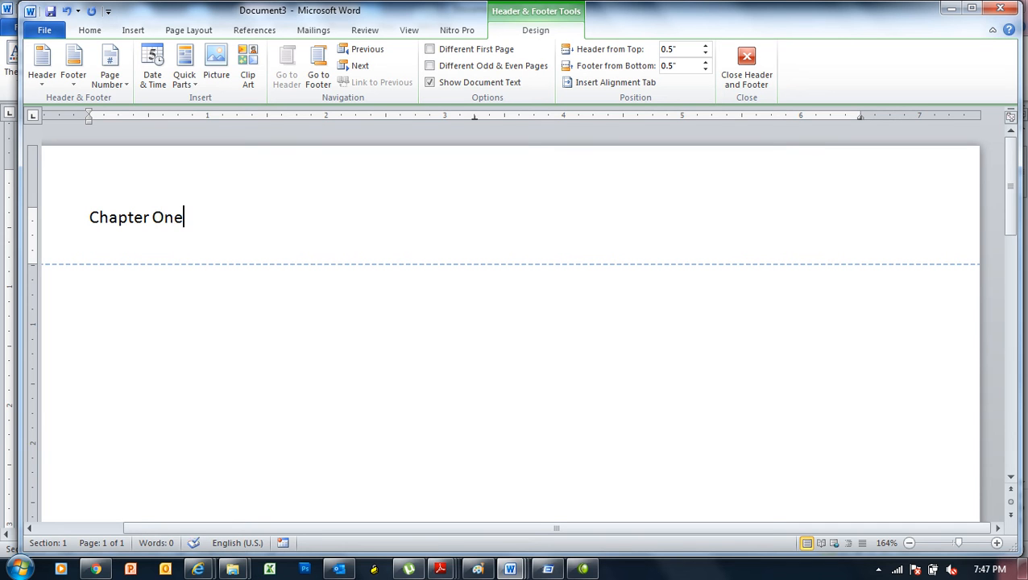
- Leave header editing and fill the document body with 50 paragraphs of sample text using =rand(50)
{"action": "left_click", "coordinate": [748, 80]}
{"action": "type", "text": "=rand("}
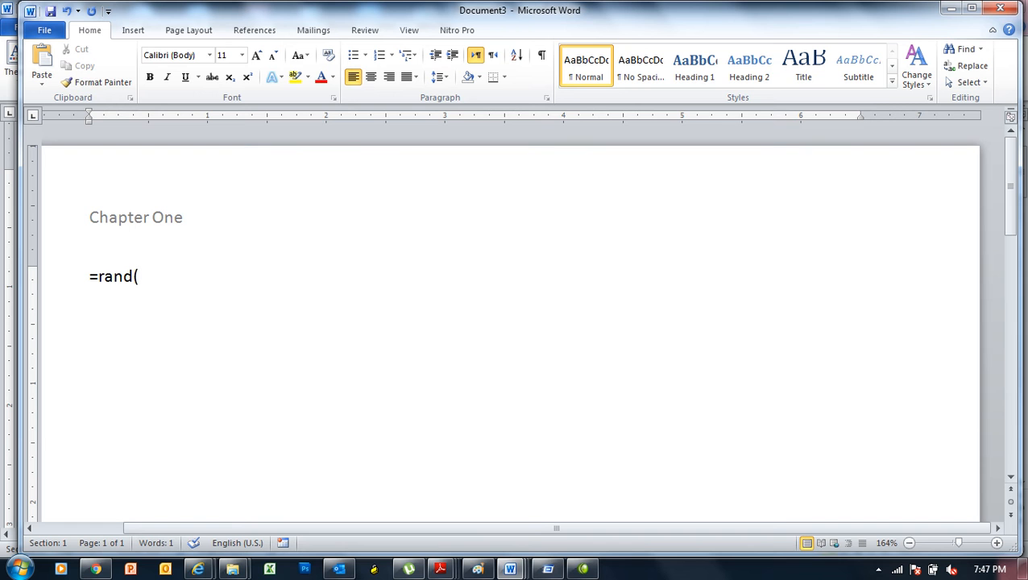
{"action": "type", "text": "50)"}
{"action": "key", "text": "Return"}
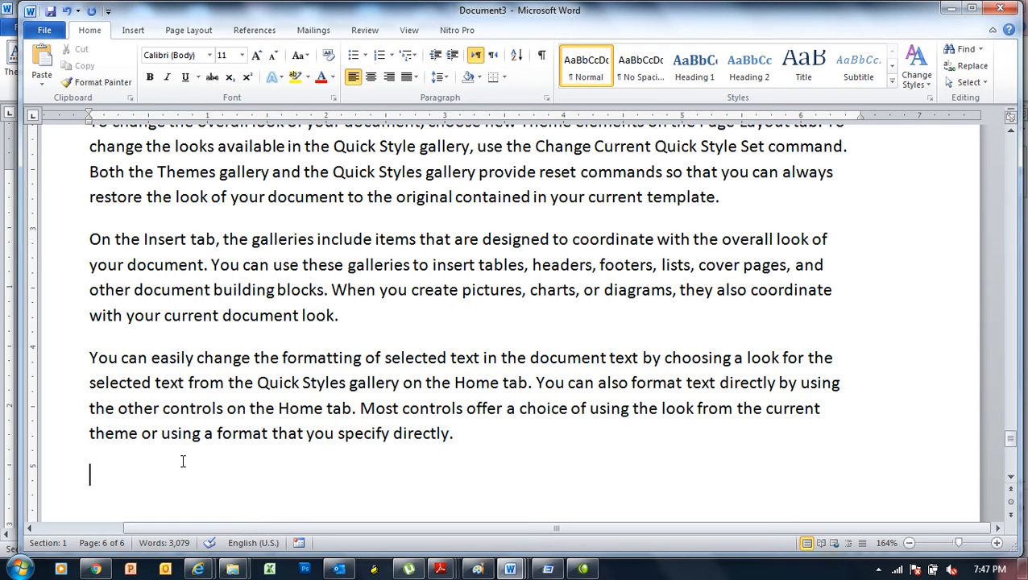
- Insert a Next Page section break after the sample text and fill the second section using =rand(30)
{"action": "left_click", "coordinate": [201, 30]}
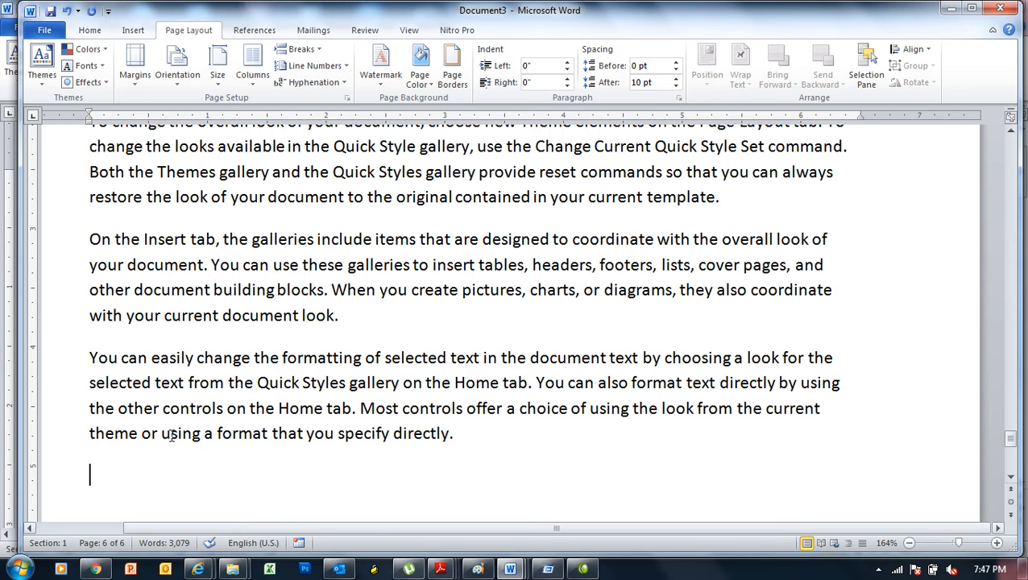
{"action": "left_click", "coordinate": [319, 50]}
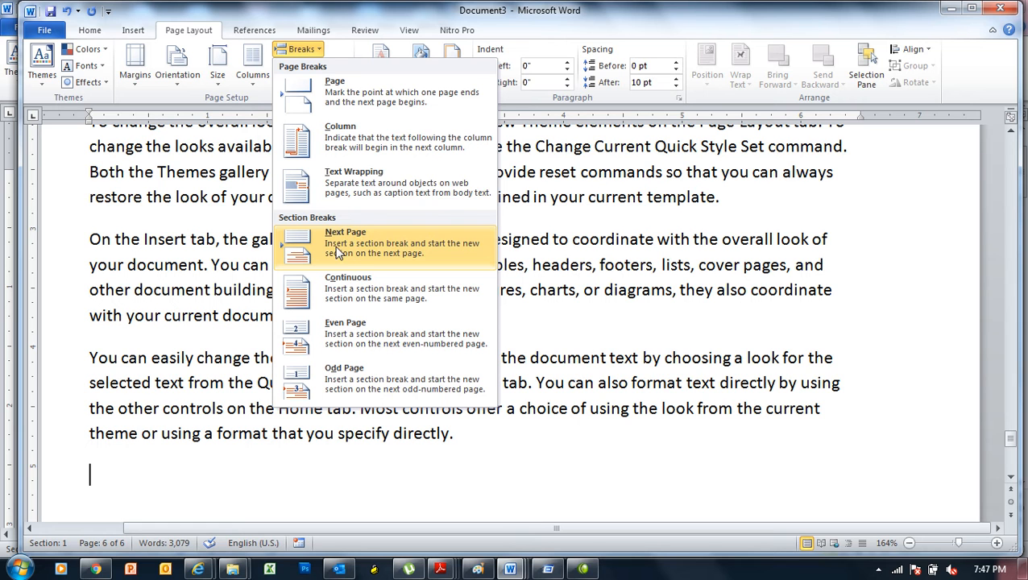
{"action": "left_click", "coordinate": [419, 250]}
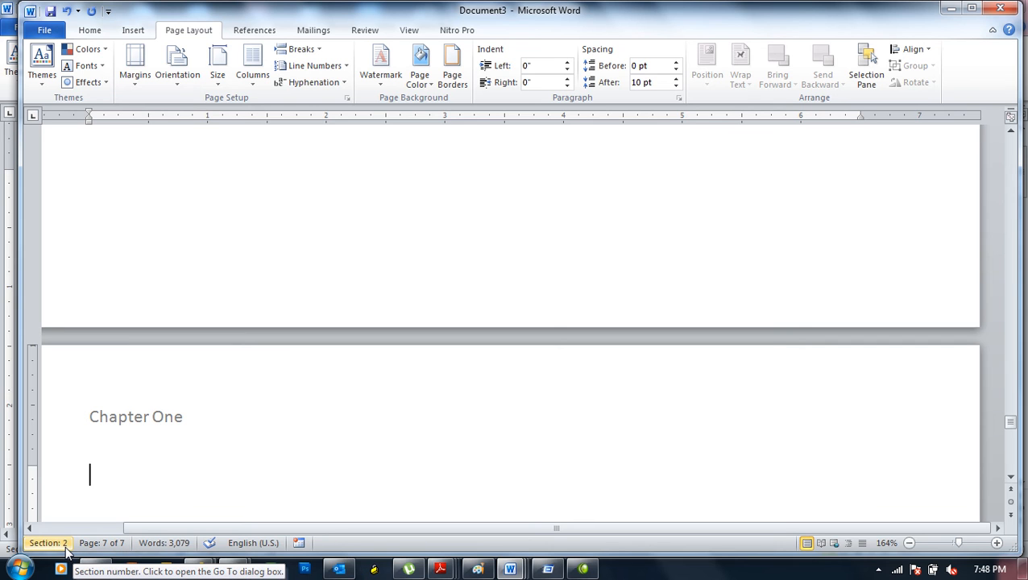
{"action": "type", "text": "=rand("}
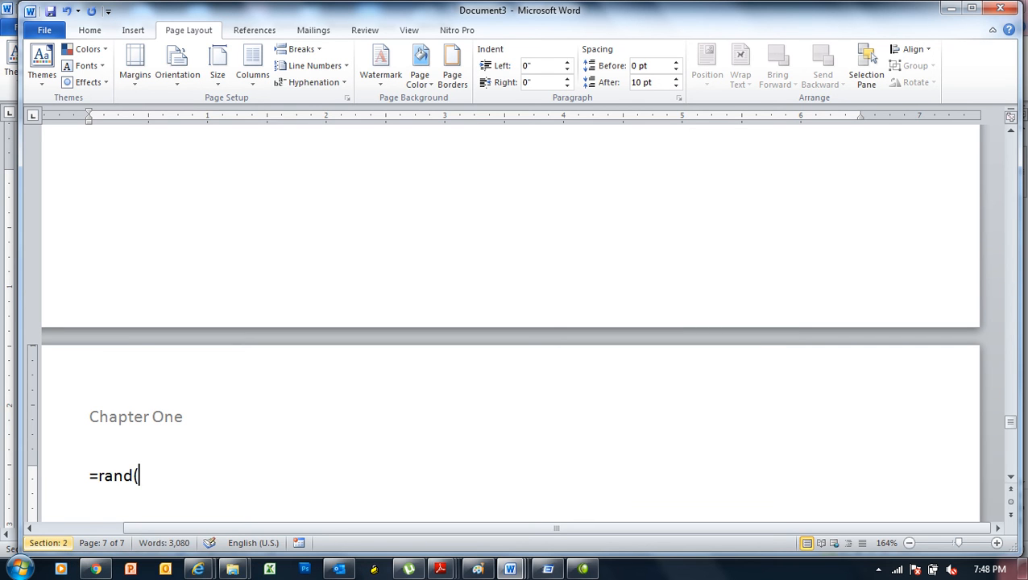
{"action": "type", "text": "30)"}
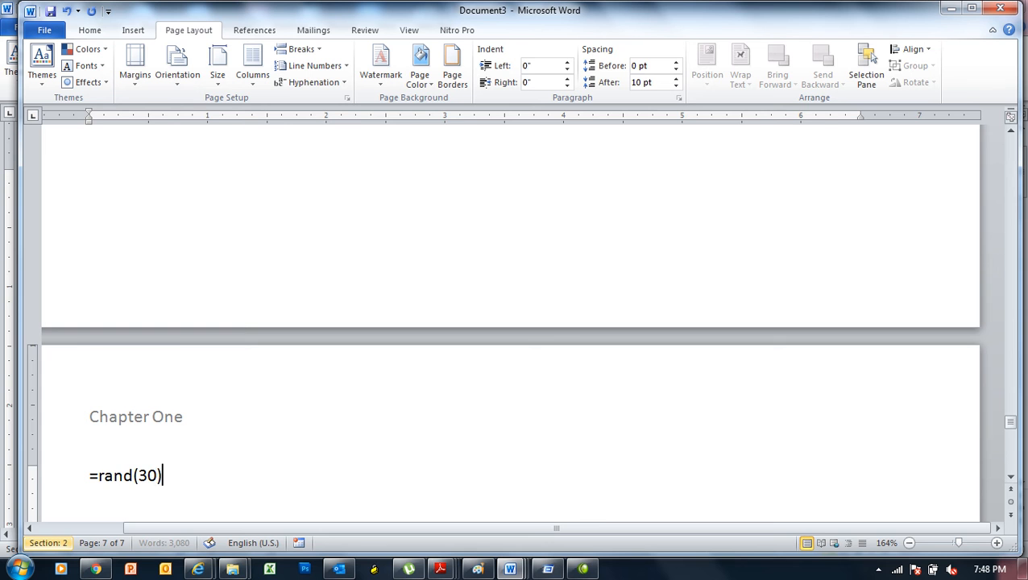
{"action": "key", "text": "Return"}
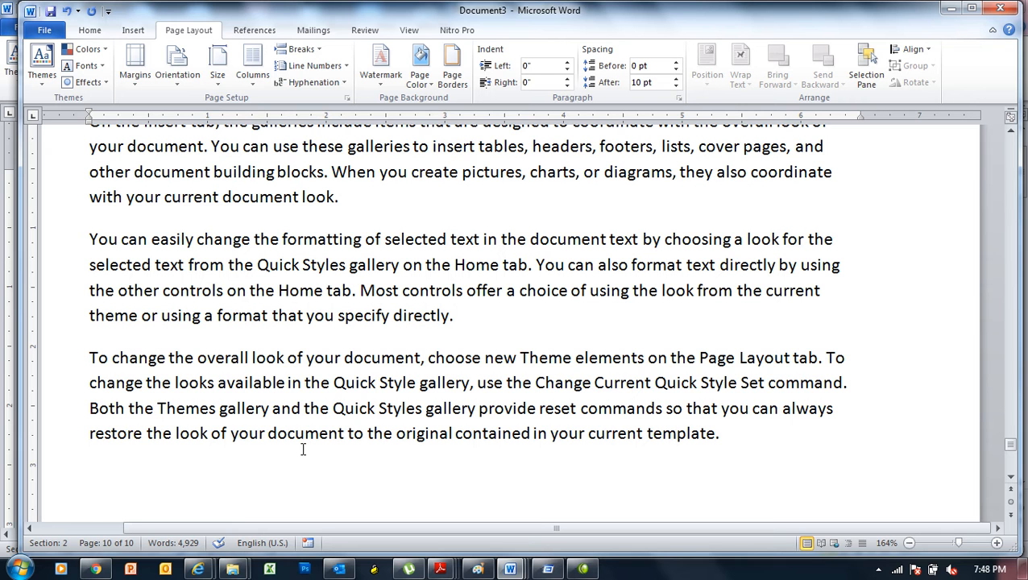
- Add a third section with a Next Page section break and fill it with sample text using =rand(40)
{"action": "left_click", "coordinate": [321, 50]}
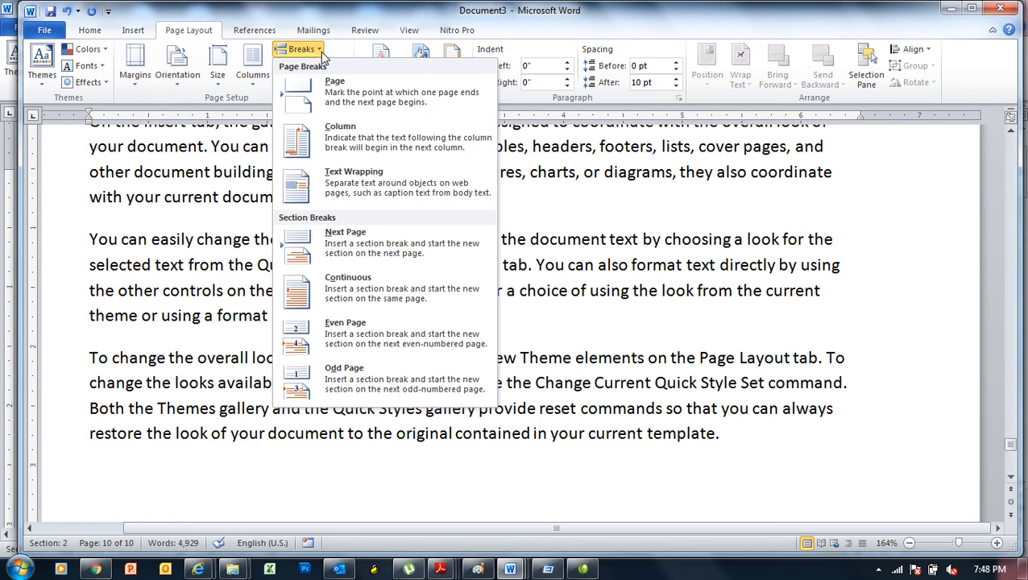
{"action": "left_click", "coordinate": [375, 246]}
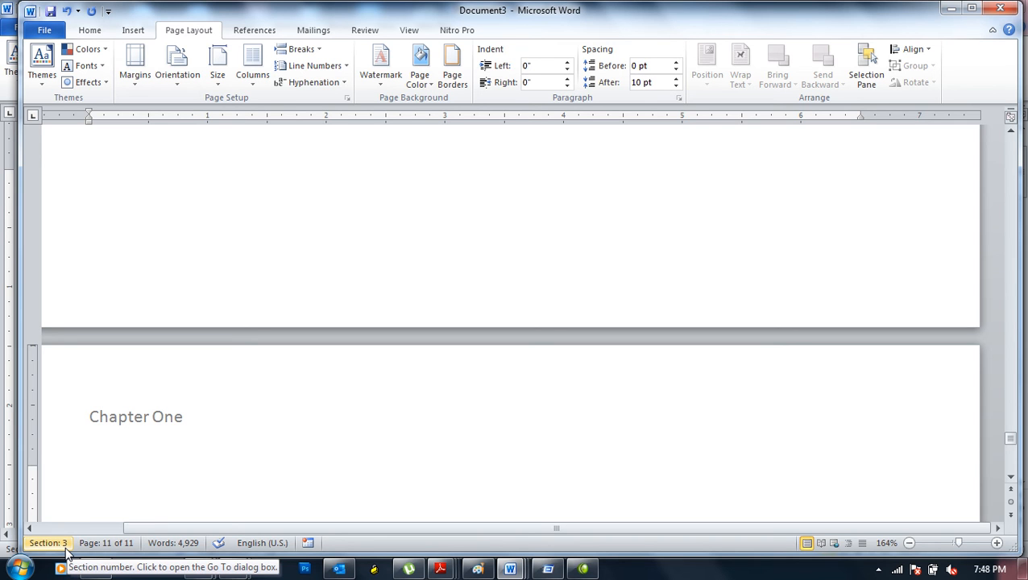
{"action": "type", "text": "=rand"}
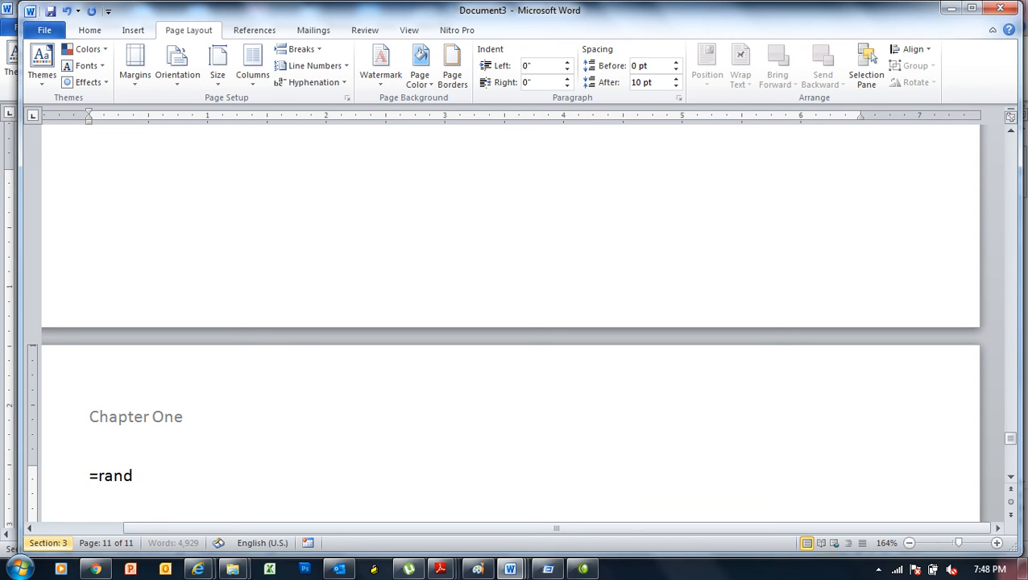
{"action": "type", "text": "(40)"}
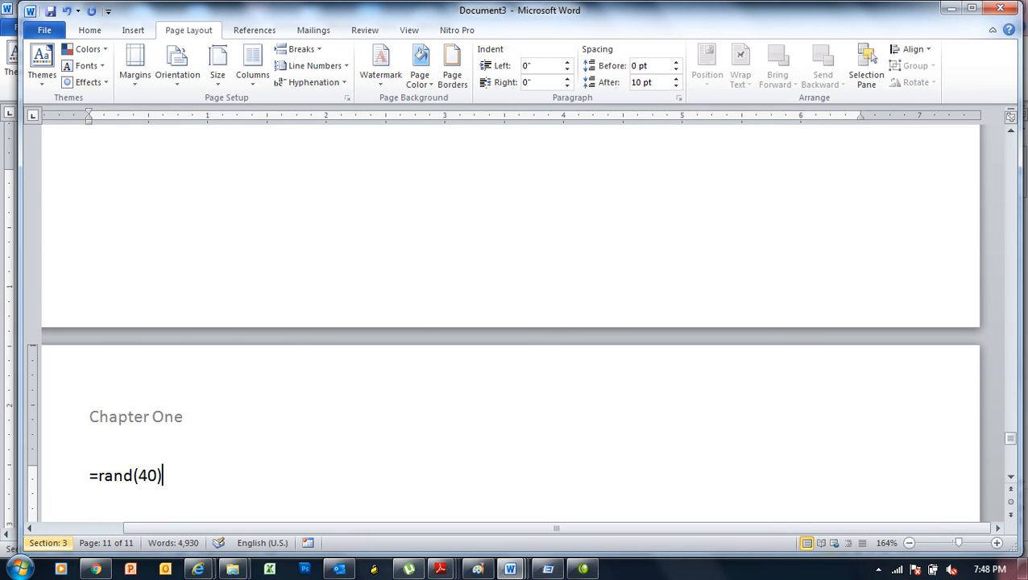
{"action": "key", "text": "Return"}
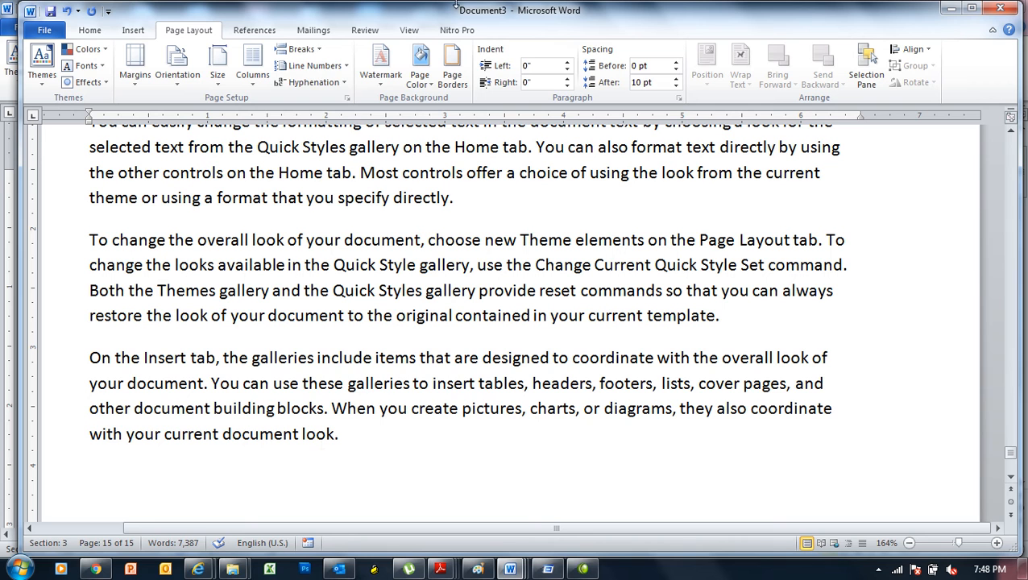
- Add a fourth section with a Next Page section break and fill it with sample text using =rand(20)
{"action": "left_click", "coordinate": [314, 50]}
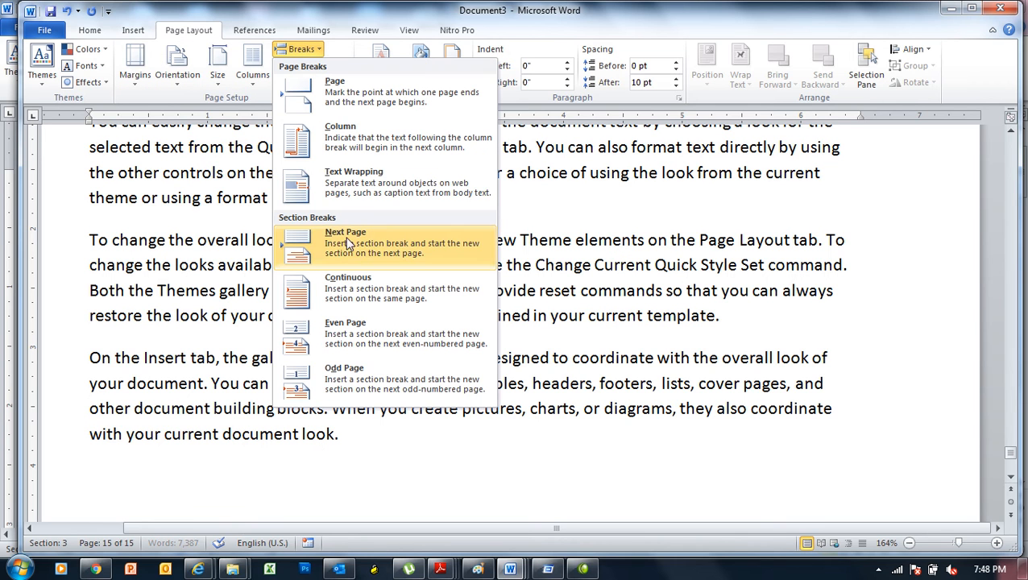
{"action": "left_click", "coordinate": [418, 256]}
{"action": "type", "text": "="}
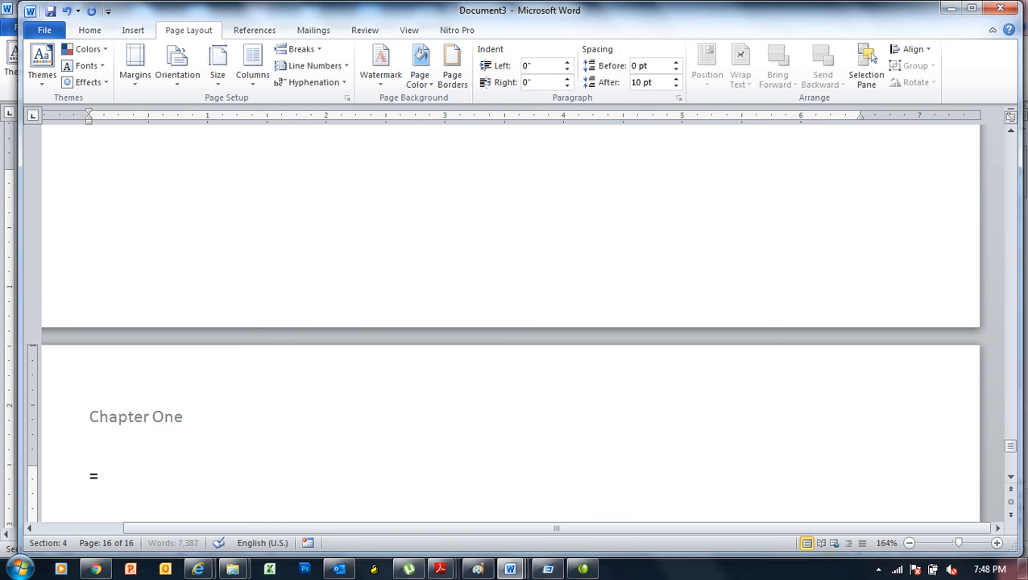
{"action": "type", "text": "rand(20)"}
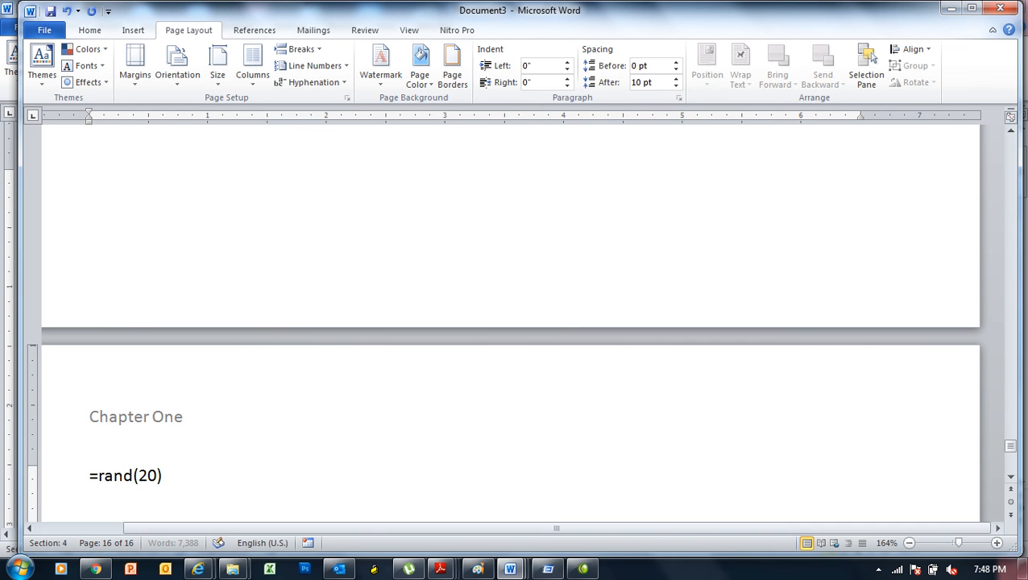
{"action": "key", "text": "Return"}
- Return to the start of the document, jump to section 2 with Go To, and close the dialog
{"action": "key", "text": "ctrl+Home"}
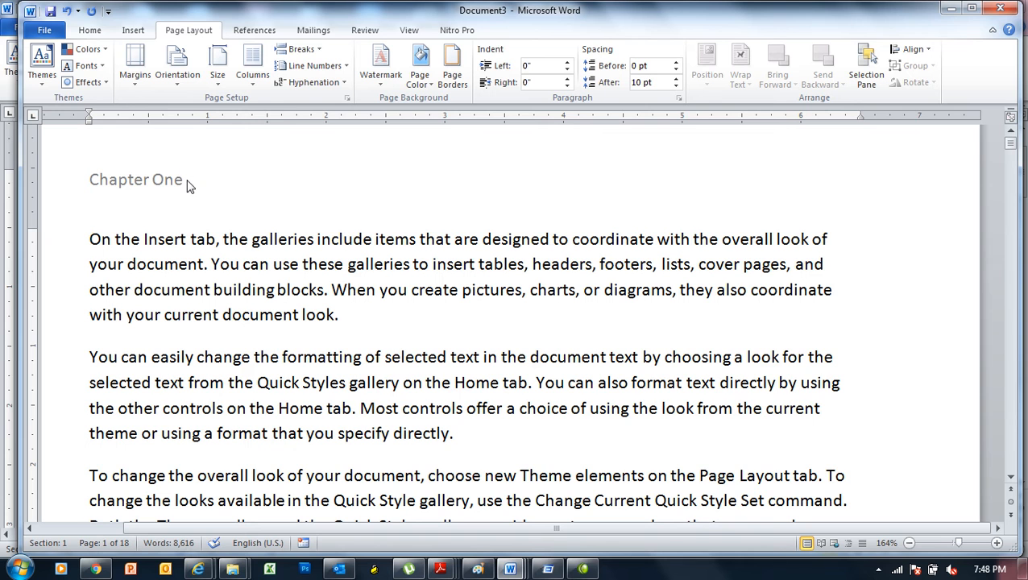
{"action": "mouse_move", "coordinate": [158, 189]}
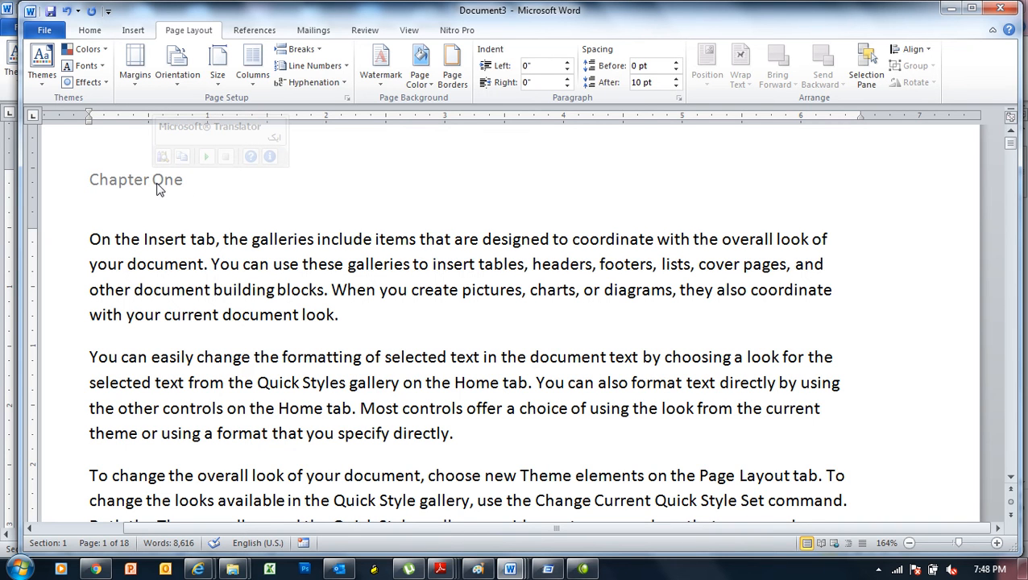
{"action": "key", "text": "ctrl+g"}
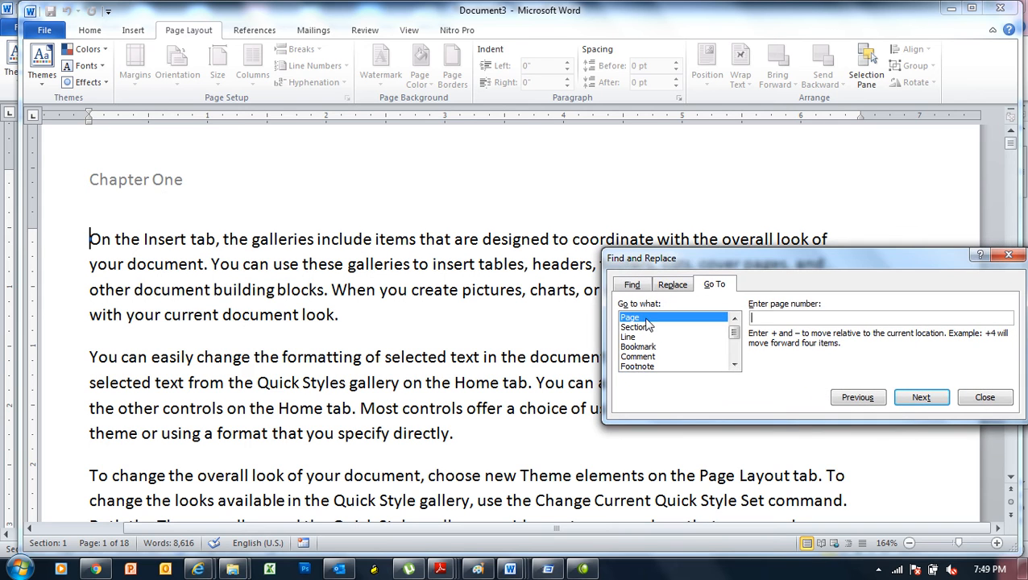
{"action": "left_click", "coordinate": [644, 329]}
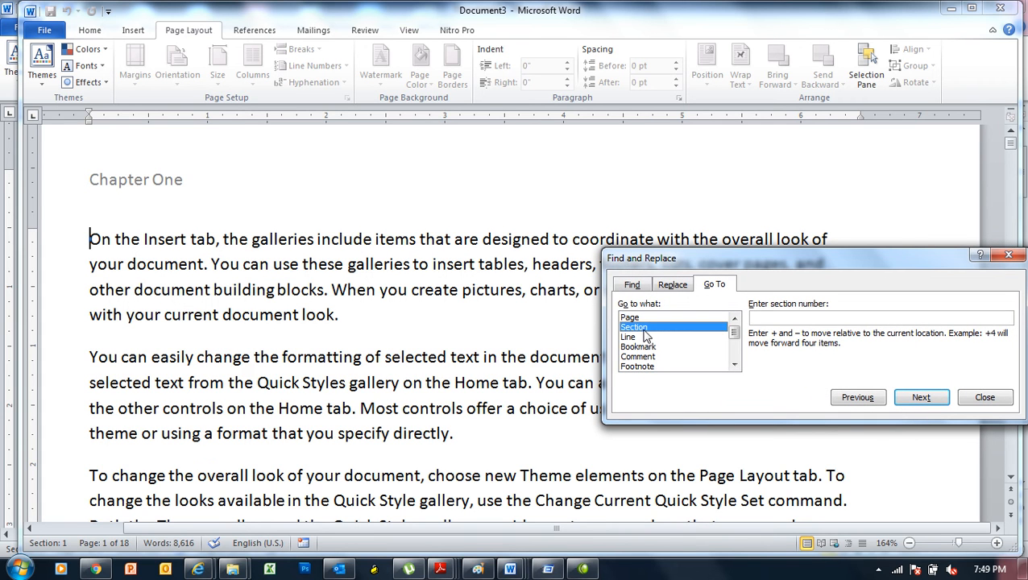
{"action": "left_click", "coordinate": [642, 319]}
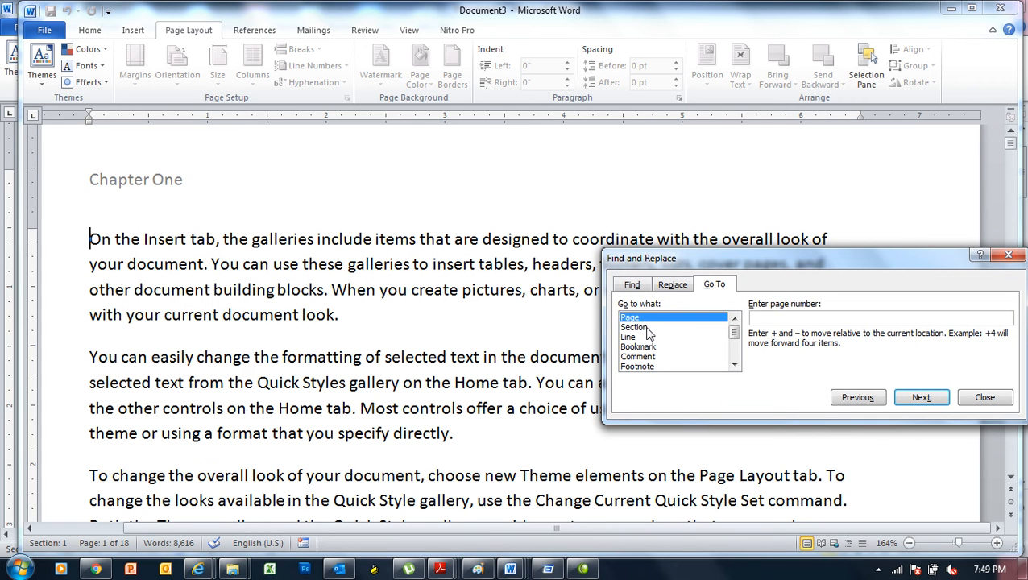
{"action": "left_click", "coordinate": [646, 328]}
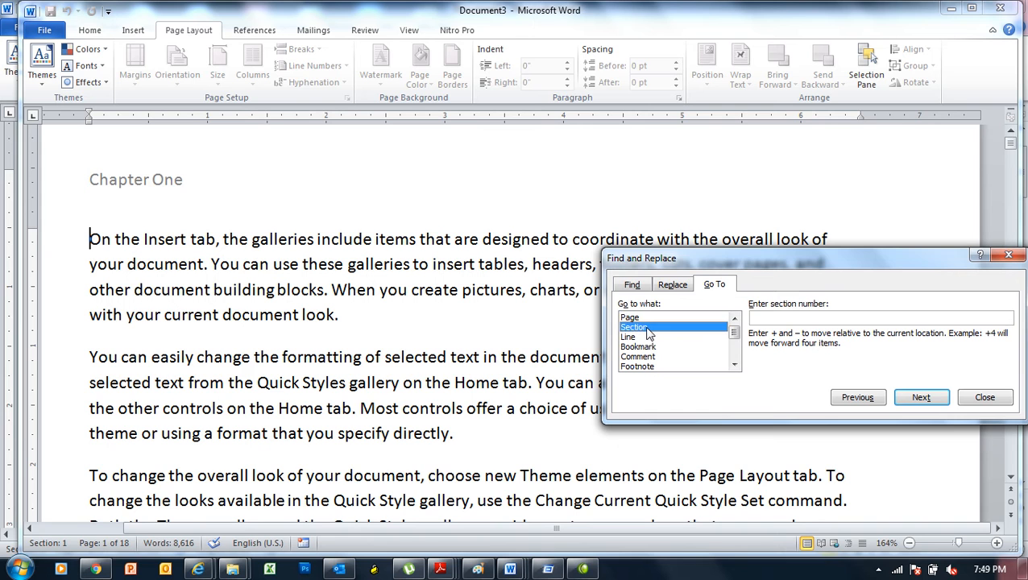
{"action": "left_click", "coordinate": [801, 321]}
{"action": "type", "text": "2"}
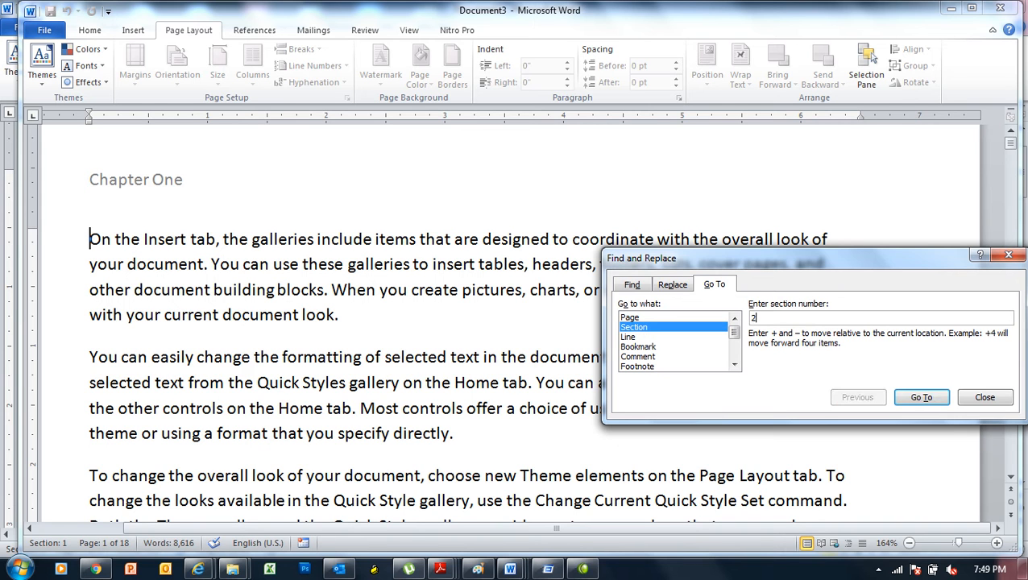
{"action": "left_click", "coordinate": [929, 405]}
{"action": "left_click", "coordinate": [985, 394]}
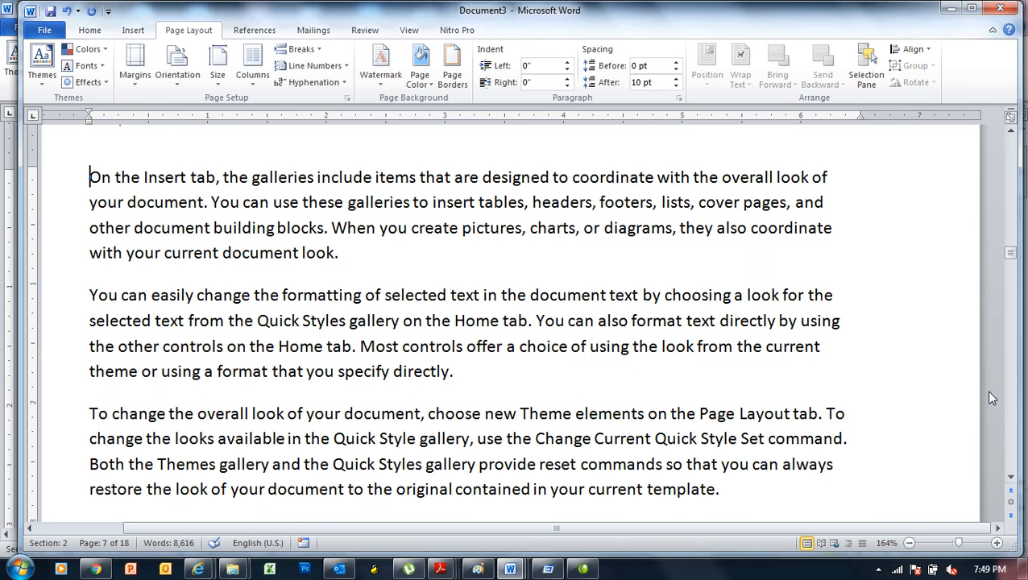
- Unlink the section 2 header from the previous section, change its text to "Chapter Two" and leave header editing
{"action": "scroll", "coordinate": [1007, 387], "scroll_direction": "up", "scroll_amount": 2}
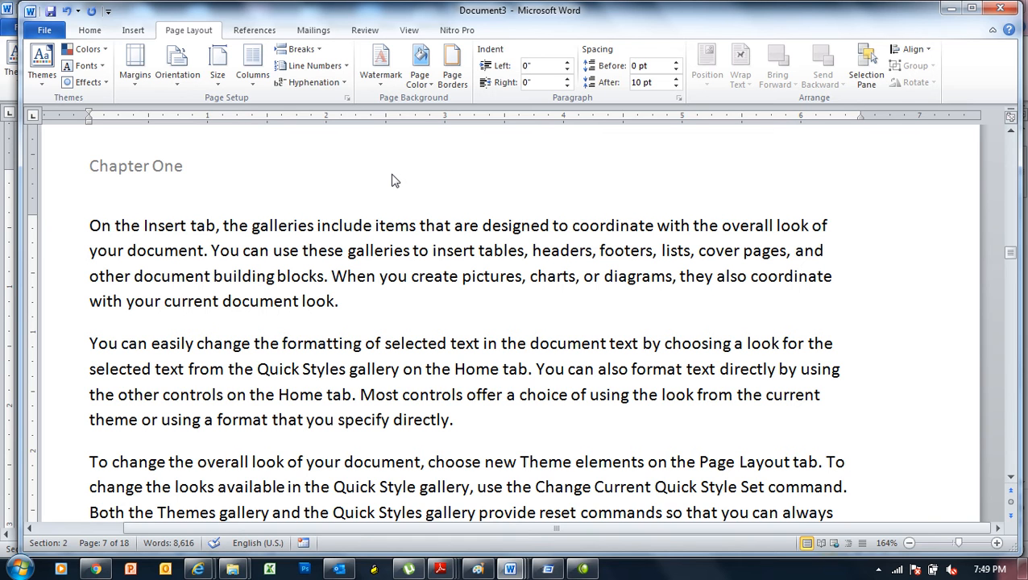
{"action": "double_click", "coordinate": [316, 172]}
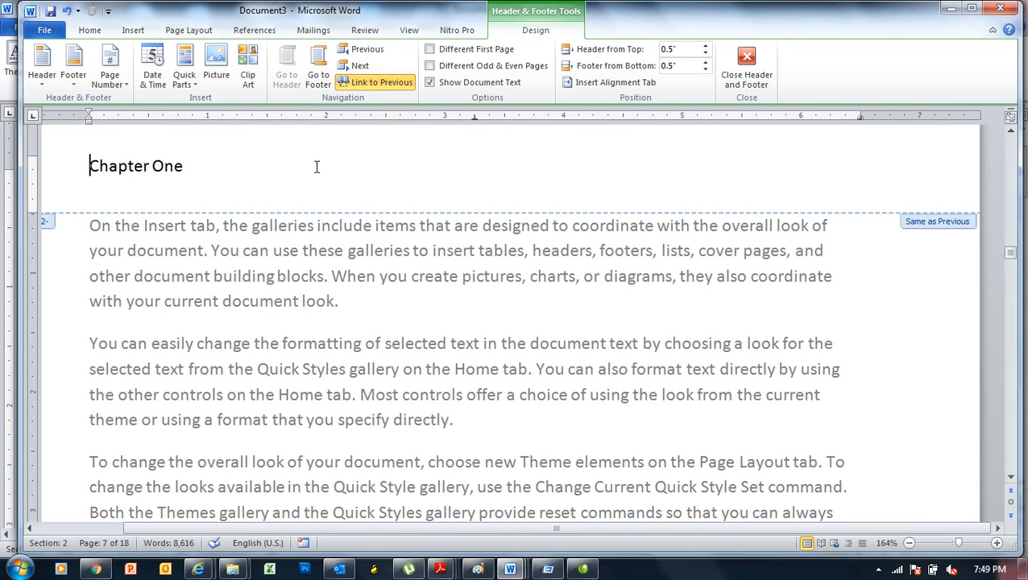
{"action": "left_click", "coordinate": [366, 83]}
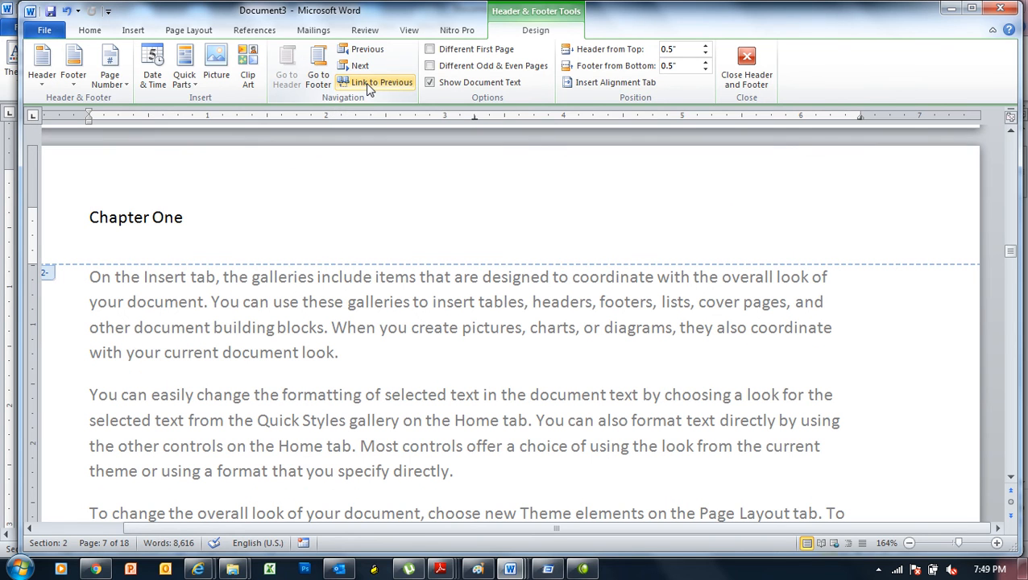
{"action": "left_click", "coordinate": [189, 223]}
{"action": "key", "text": "BackSpace"}
{"action": "key", "text": "BackSpace"}
{"action": "key", "text": "BackSpace"}
{"action": "type", "text": "Two"}
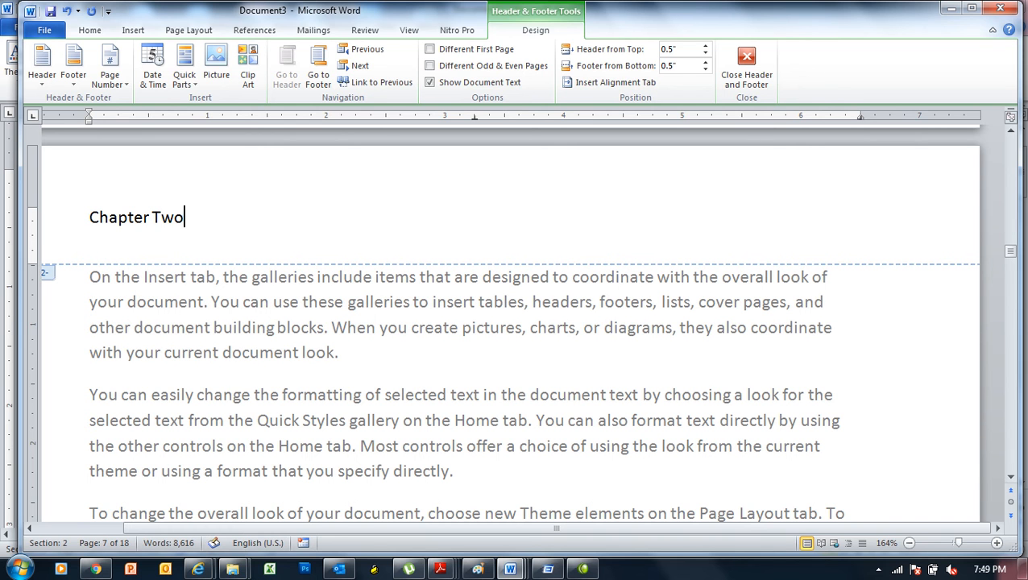
{"action": "scroll", "coordinate": [505, 337], "scroll_direction": "up", "scroll_amount": 3}
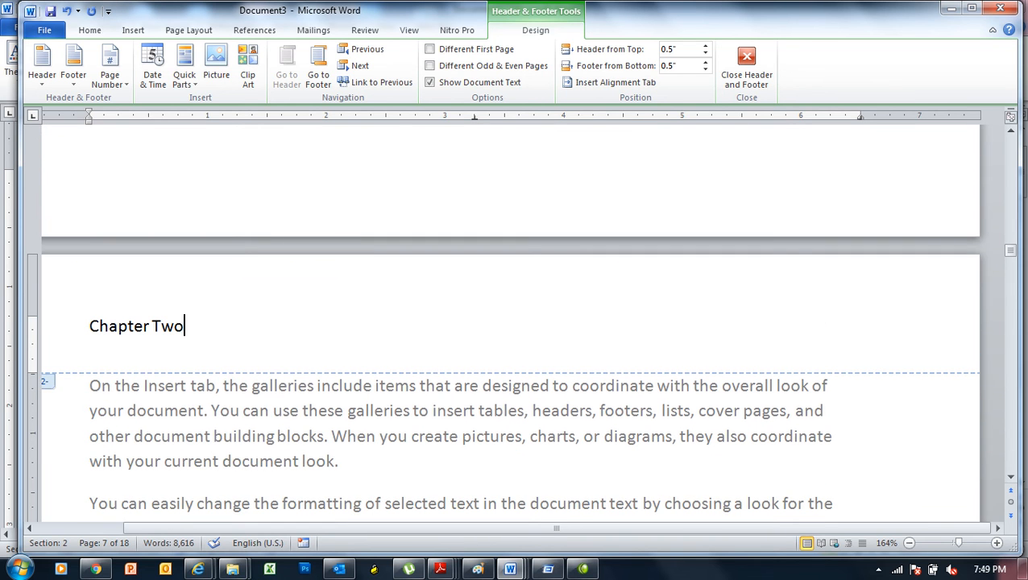
{"action": "right_click", "coordinate": [189, 224]}
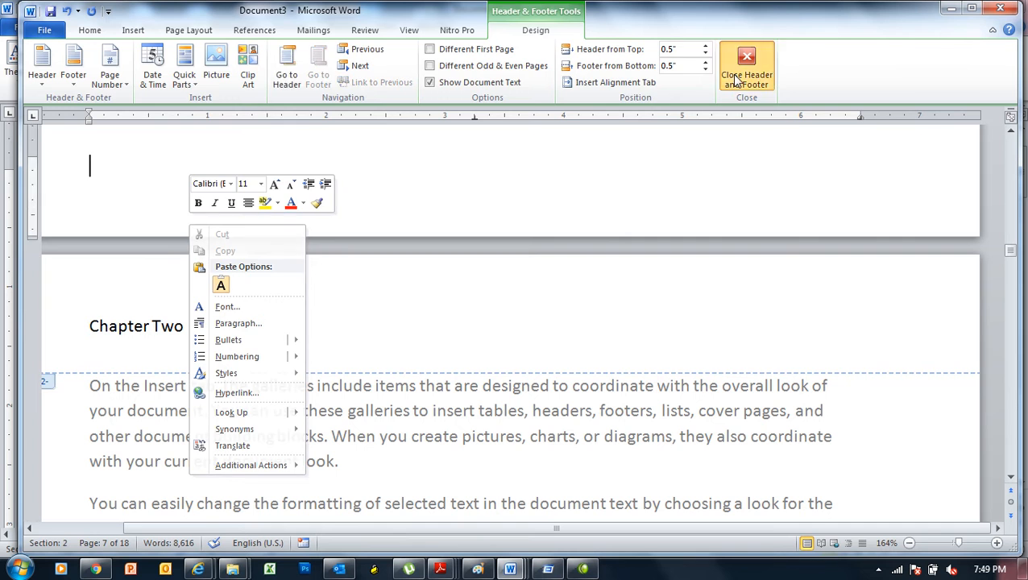
{"action": "left_click", "coordinate": [734, 81]}
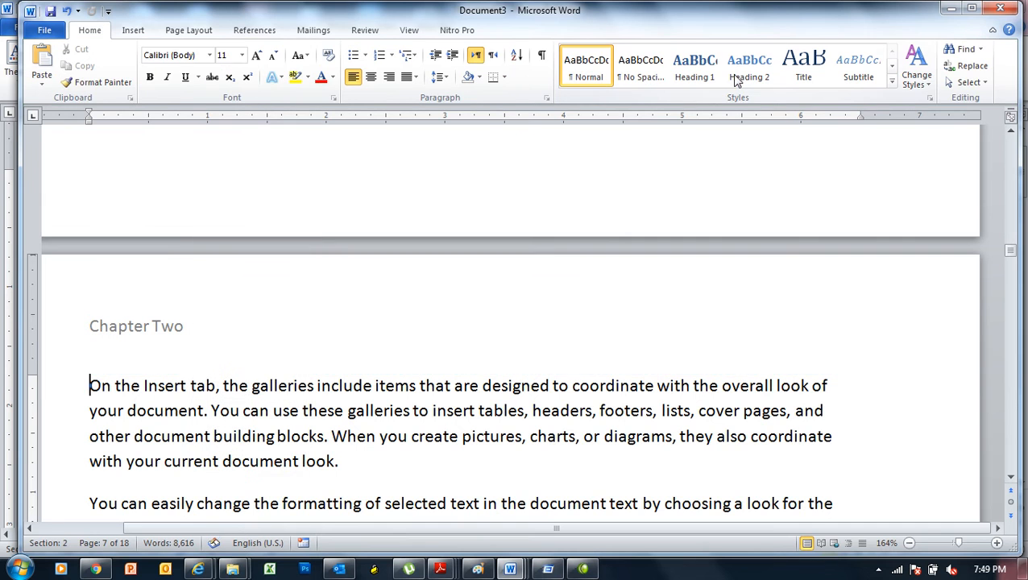
- Check the page headers on both sides of the boundary between sections 1 and 2
{"action": "left_click", "coordinate": [1013, 131]}
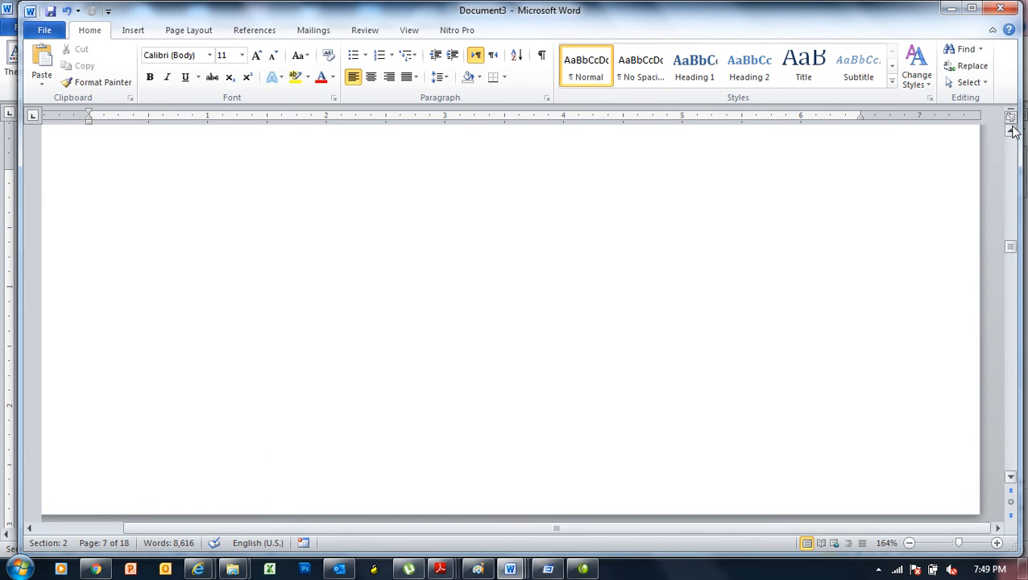
{"action": "left_click", "coordinate": [1012, 135]}
{"action": "left_click", "coordinate": [1012, 135]}
{"action": "left_click", "coordinate": [1012, 136]}
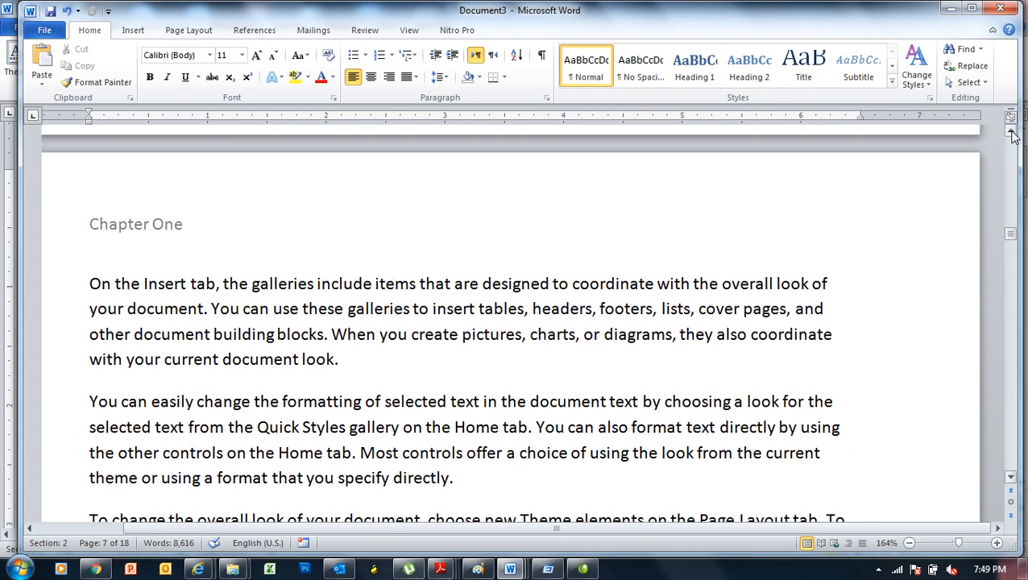
{"action": "left_click", "coordinate": [1012, 136]}
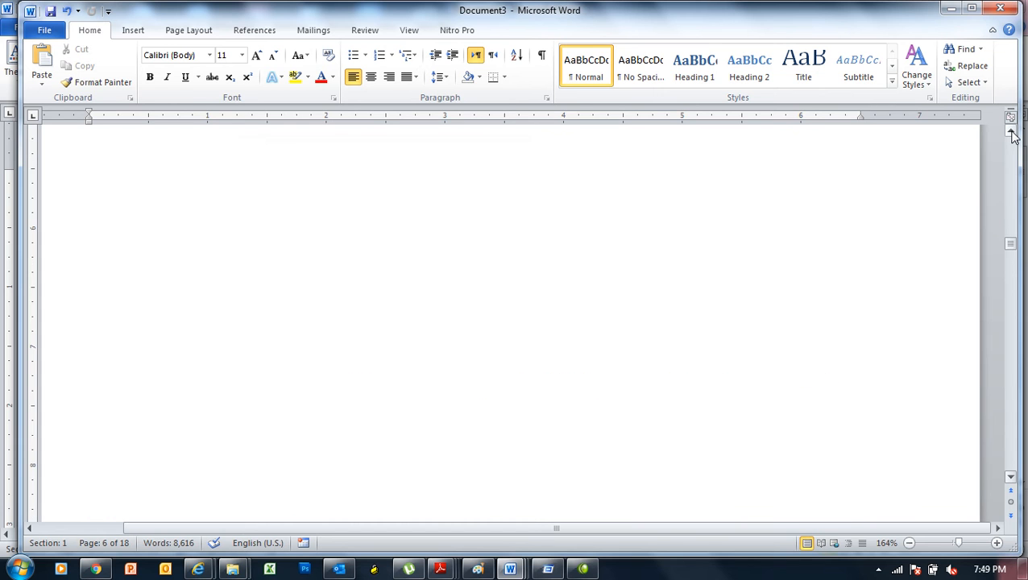
{"action": "left_click", "coordinate": [1012, 135]}
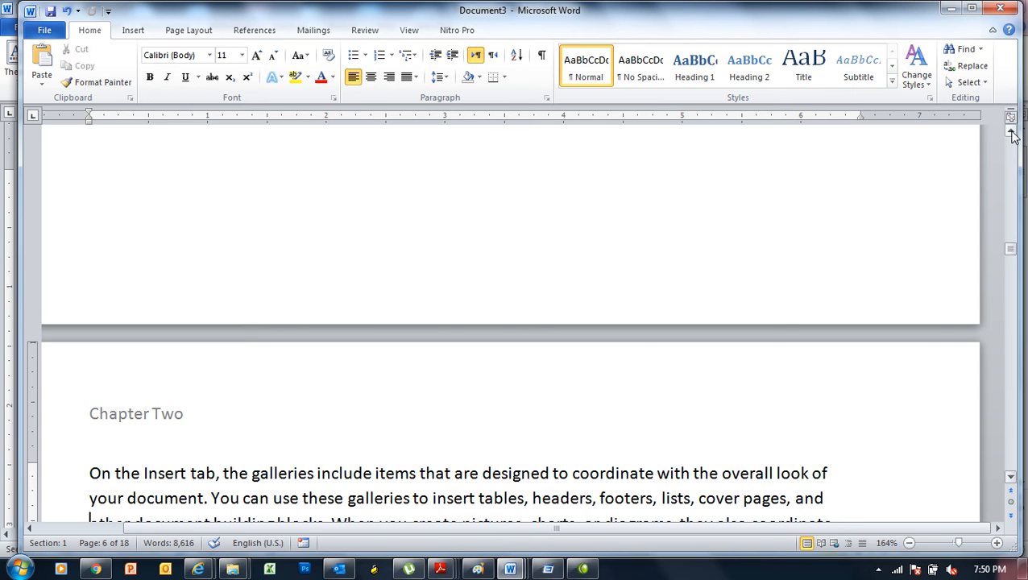
- Jump to section 3 with Go To, close the dialog and bring the header of its first page into view
{"action": "key", "text": "ctrl+g"}
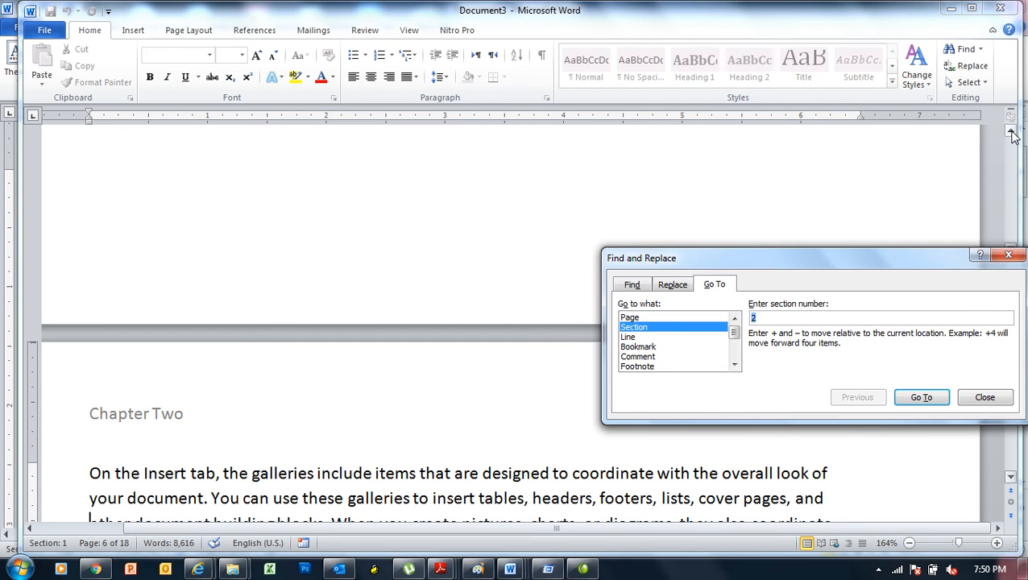
{"action": "type", "text": "3"}
{"action": "left_click", "coordinate": [922, 397]}
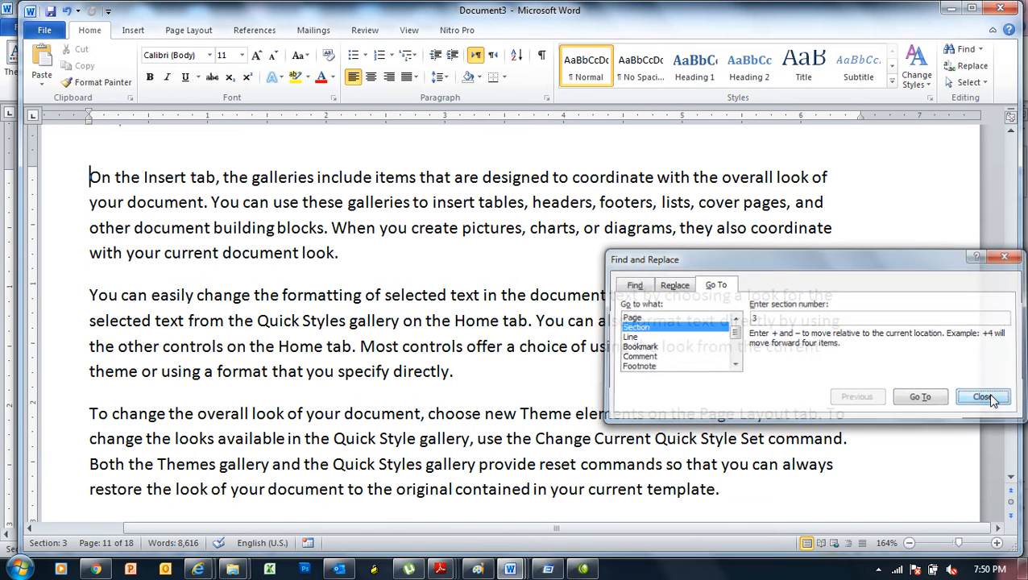
{"action": "left_click", "coordinate": [985, 397]}
{"action": "left_click", "coordinate": [1012, 133]}
{"action": "left_click", "coordinate": [1011, 133]}
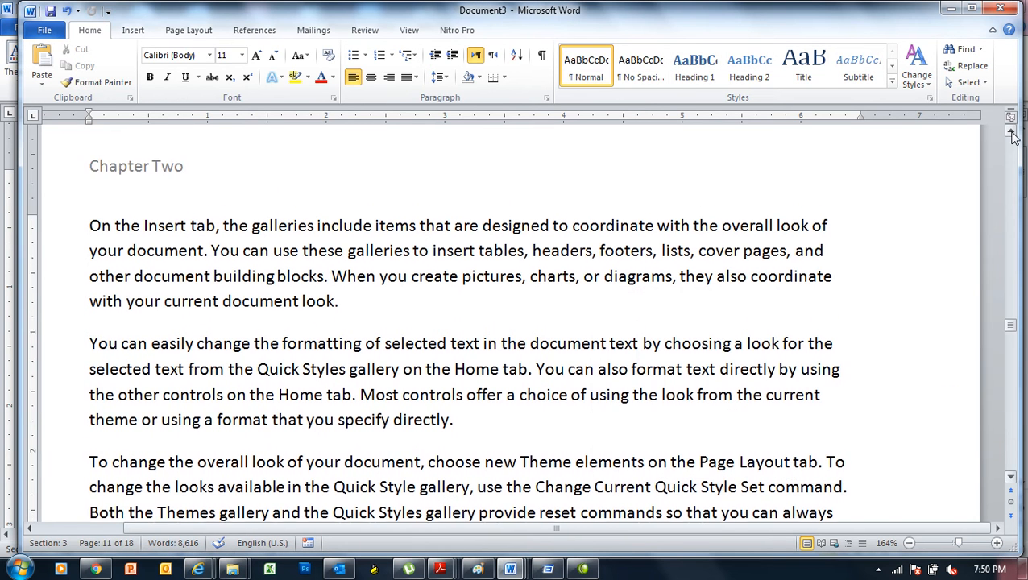
{"action": "left_click", "coordinate": [1012, 133]}
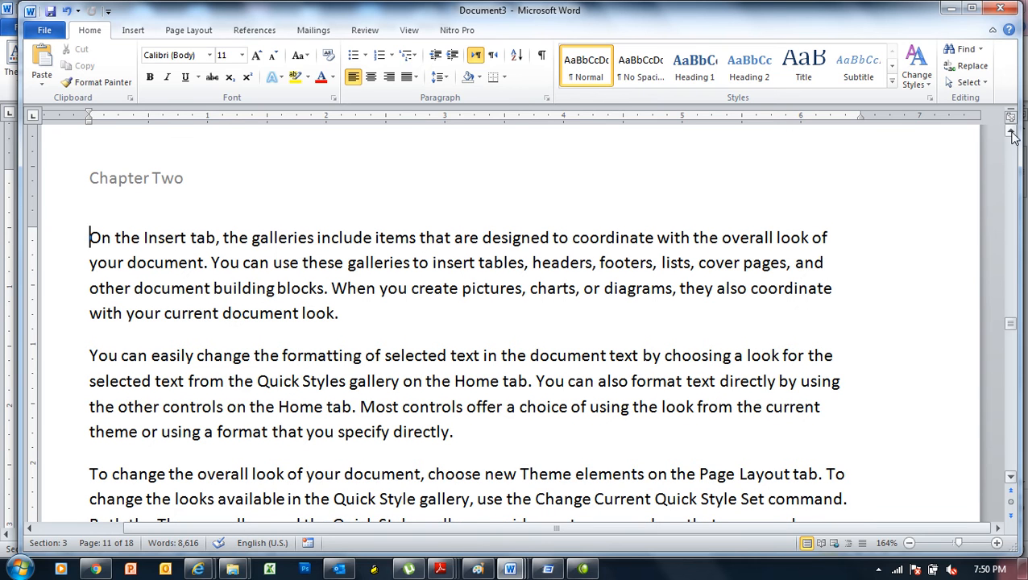
- Unlink the section 3 header from the previous section, change its text to "Chapter Three" and leave header editing
{"action": "double_click", "coordinate": [192, 180]}
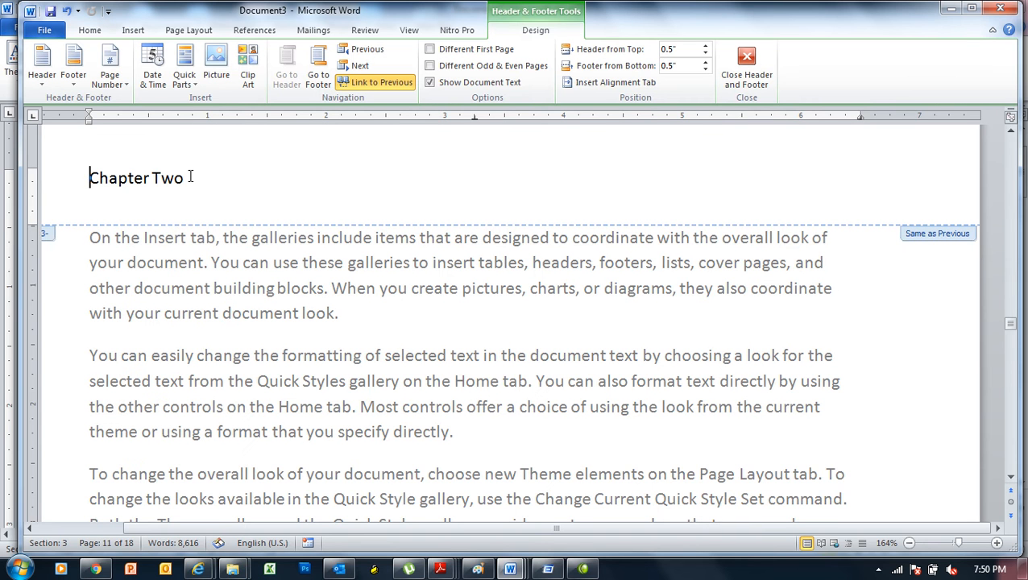
{"action": "left_click", "coordinate": [373, 83]}
{"action": "left_click", "coordinate": [194, 227]}
{"action": "key", "text": "BackSpace"}
{"action": "key", "text": "BackSpace"}
{"action": "type", "text": "hree"}
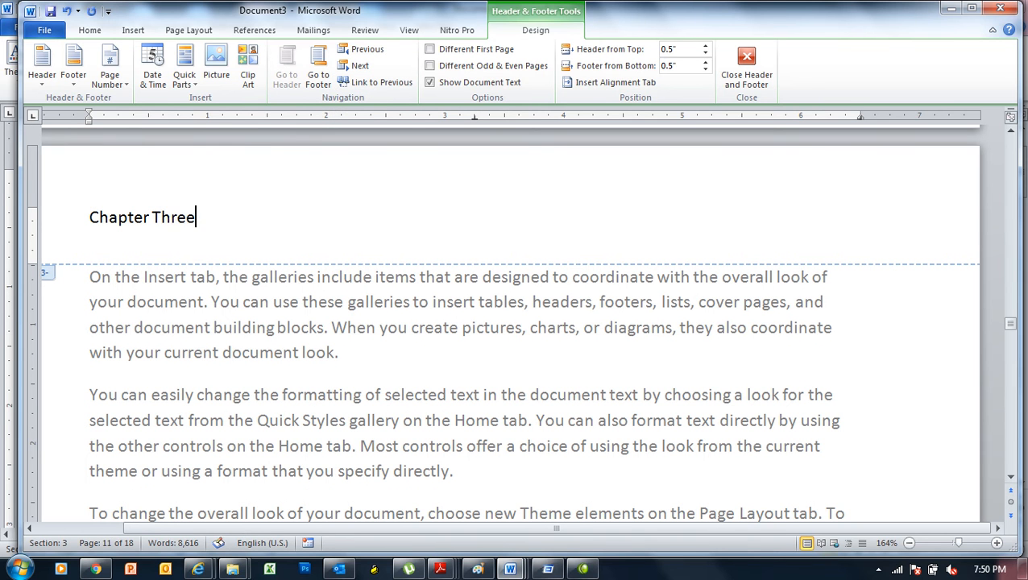
{"action": "left_click", "coordinate": [742, 81]}
{"action": "left_click", "coordinate": [1013, 134]}
{"action": "left_click", "coordinate": [1012, 133]}
{"action": "left_click", "coordinate": [1013, 133]}
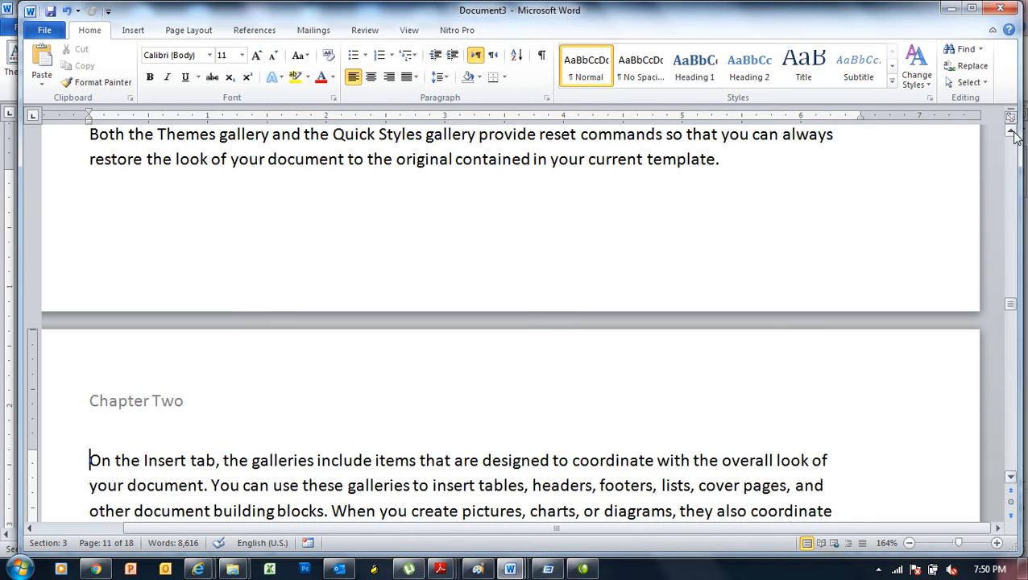
{"action": "scroll", "coordinate": [1013, 136], "scroll_direction": "down", "scroll_amount": 20}
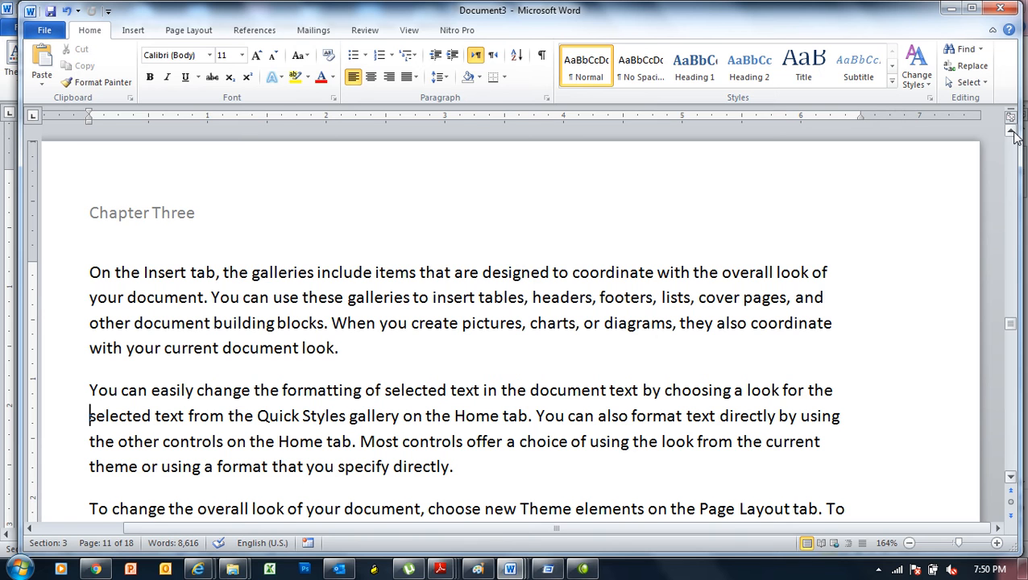
- Jump to section 4 with Go To and close the dialog
{"action": "key", "text": "ctrl+g"}
{"action": "type", "text": "5"}
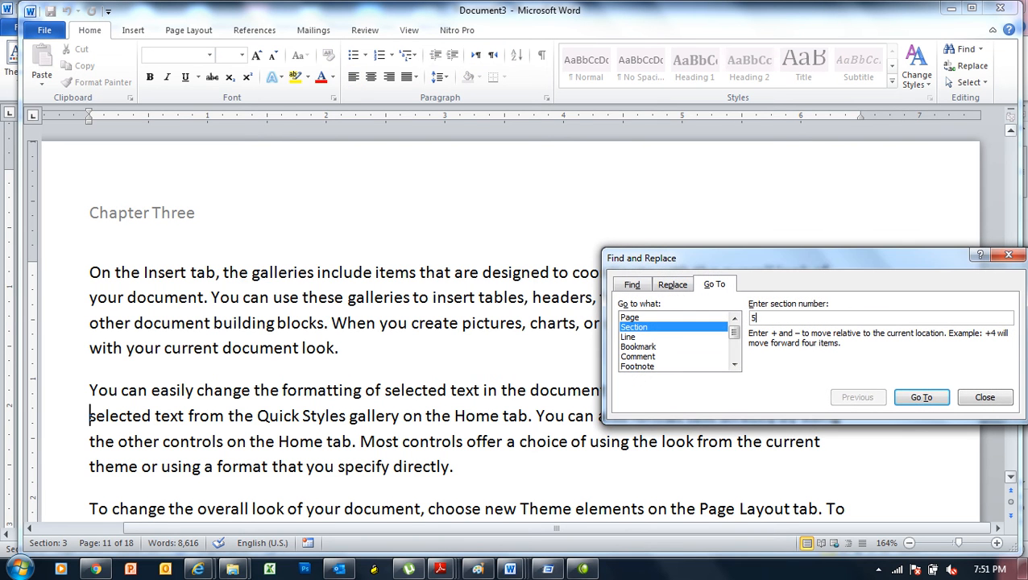
{"action": "key", "text": "BackSpace"}
{"action": "type", "text": "4"}
{"action": "left_click", "coordinate": [930, 400]}
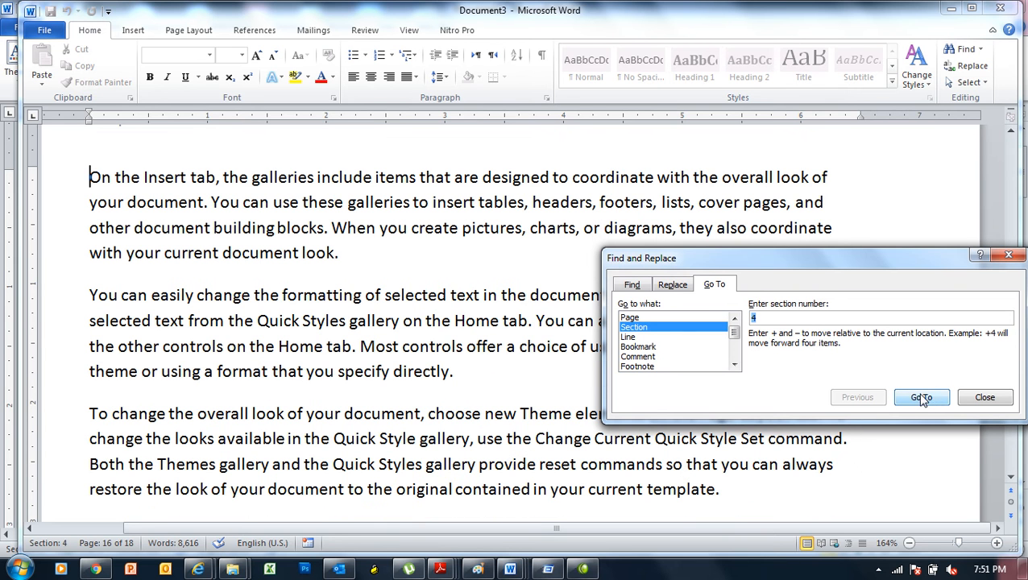
{"action": "left_click", "coordinate": [989, 399]}
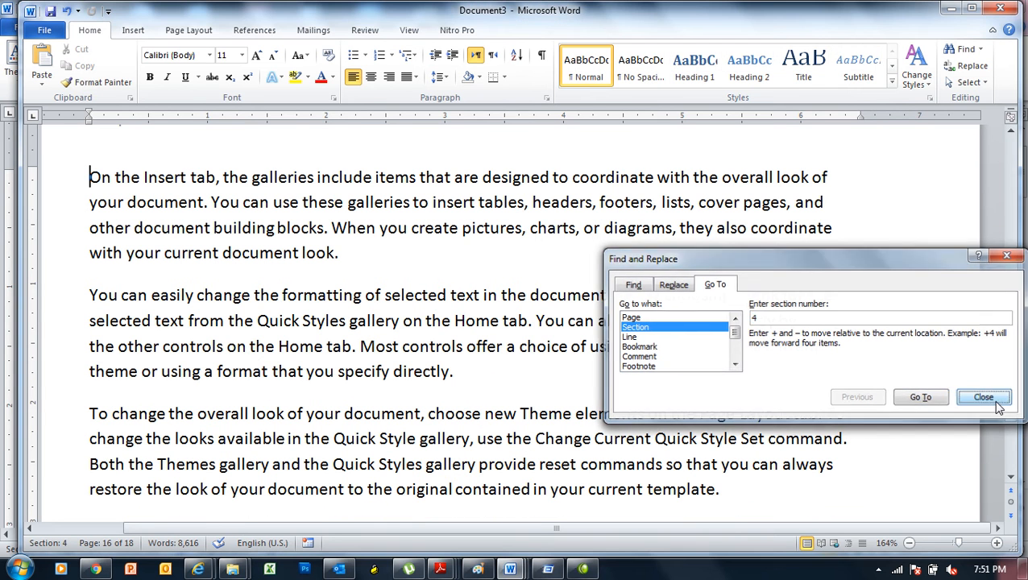
{"action": "left_click", "coordinate": [1011, 134]}
{"action": "left_click", "coordinate": [1011, 135]}
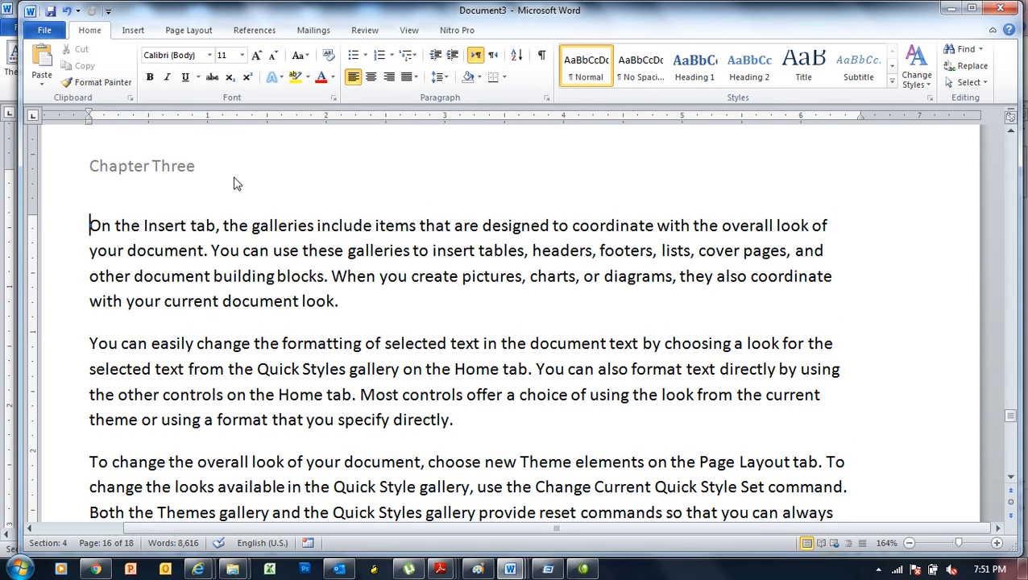
- Unlink the section 4 header from the previous section, change its text to "Chapter Four" and leave header editing
{"action": "double_click", "coordinate": [233, 184]}
{"action": "left_click", "coordinate": [363, 86]}
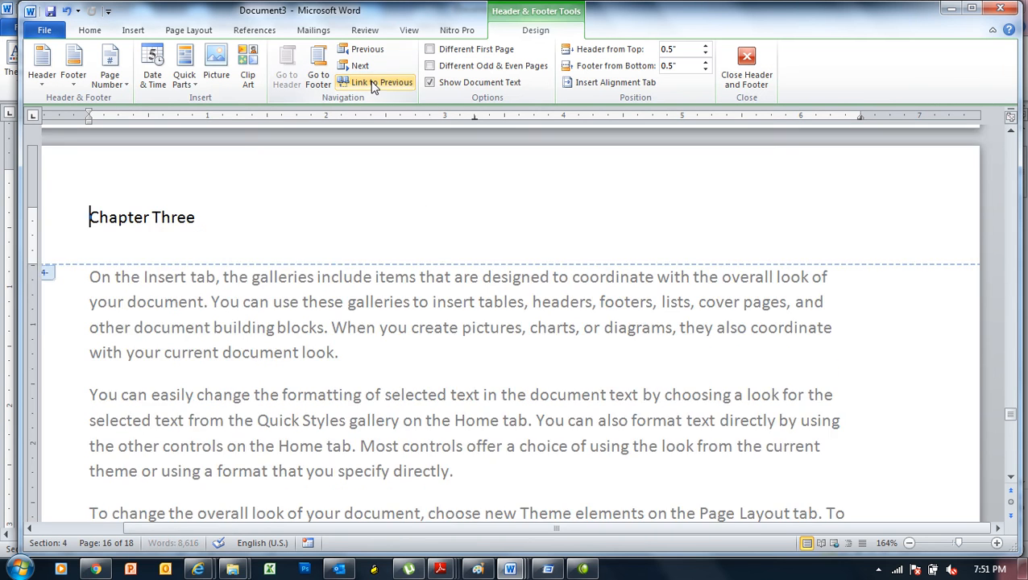
{"action": "left_click", "coordinate": [213, 219]}
{"action": "key", "text": "BackSpace"}
{"action": "key", "text": "BackSpace"}
{"action": "key", "text": "BackSpace"}
{"action": "key", "text": "BackSpace"}
{"action": "key", "text": "BackSpace"}
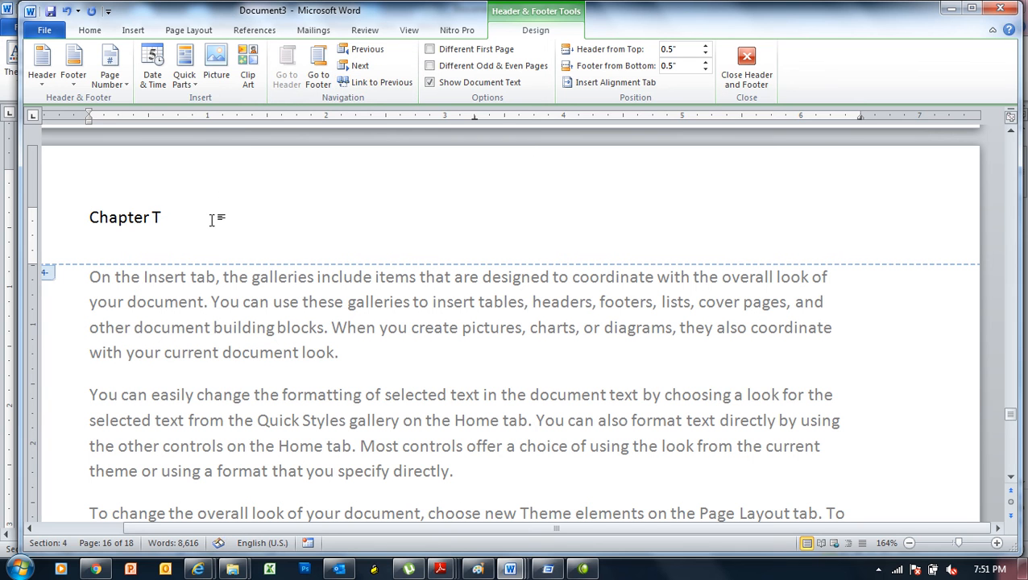
{"action": "type", "text": "Four"}
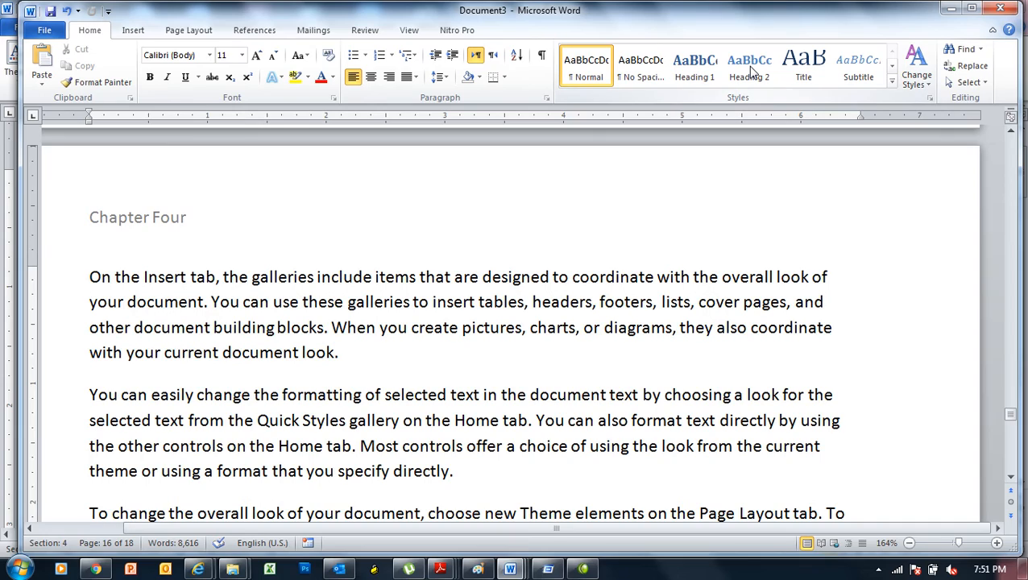
- Page back through the whole document to its first page, examining the chapter header of each section
{"action": "key", "text": "Page_Up"}
{"action": "key", "text": "Page_Up"}
{"action": "key", "text": "Page_Up"}
{"action": "key", "text": "Page_Up"}
{"action": "key", "text": "Page_Up"}
{"action": "key", "text": "Page_Up"}
{"action": "key", "text": "Page_Up"}
{"action": "key", "text": "Page_Up"}
{"action": "key", "text": "Page_Up"}
{"action": "key", "text": "Page_Up"}
{"action": "key", "text": "Page_Up"}
{"action": "key", "text": "Page_Up"}
{"action": "key", "text": "Page_Up"}
{"action": "key", "text": "Page_Up"}
{"action": "key", "text": "Page_Up"}
{"action": "key", "text": "Page_Up"}
{"action": "key", "text": "Page_Up"}
{"action": "key", "text": "Page_Up"}
{"action": "key", "text": "Page_Up"}
{"action": "key", "text": "Page_Up"}
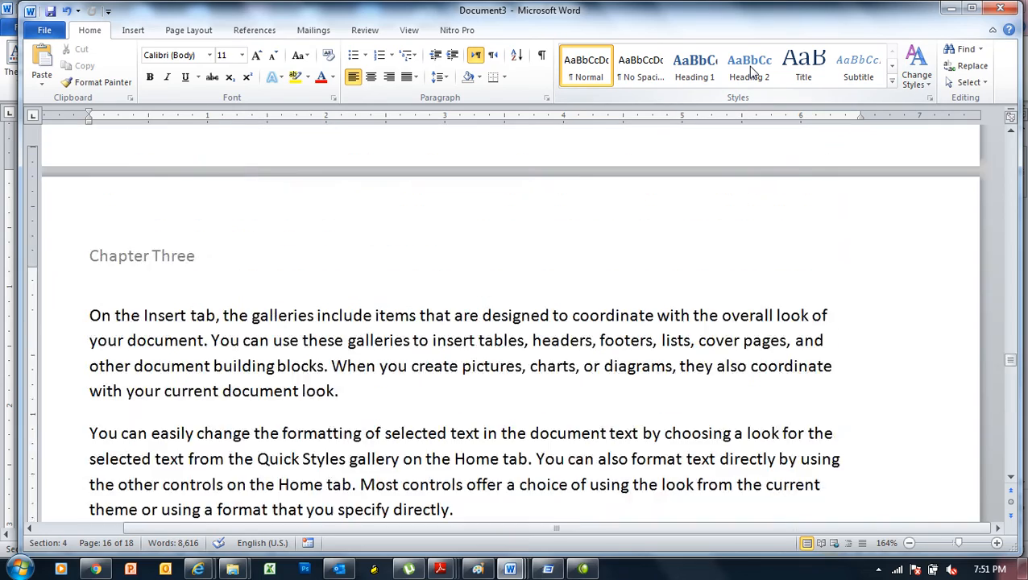
{"action": "key", "text": "Page_Up"}
{"action": "key", "text": "Page_Up"}
{"action": "key", "text": "Page_Up"}
{"action": "key", "text": "Page_Up"}
{"action": "key", "text": "Page_Up"}
{"action": "key", "text": "Page_Up"}
{"action": "key", "text": "Page_Up"}
{"action": "key", "text": "Page_Up"}
{"action": "key", "text": "Page_Up"}
{"action": "key", "text": "Page_Up"}
{"action": "key", "text": "Page_Up"}
{"action": "key", "text": "Page_Up"}
{"action": "key", "text": "Page_Up"}
{"action": "key", "text": "Page_Up"}
{"action": "key", "text": "Page_Up"}
{"action": "key", "text": "Page_Up"}
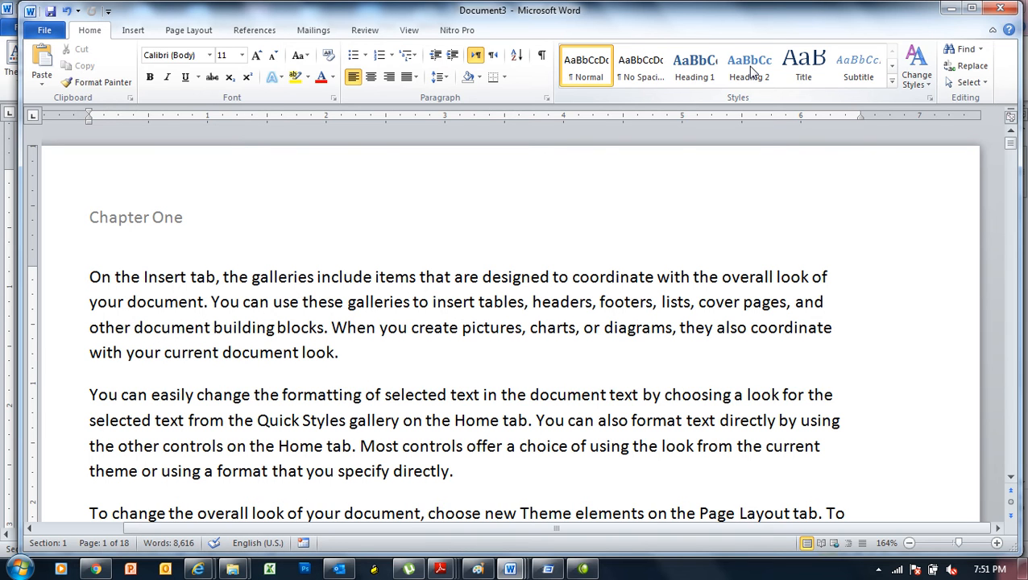
- Create a new blank document and enlarge its window to cover the previous document's window
{"action": "key", "text": "ctrl+n"}
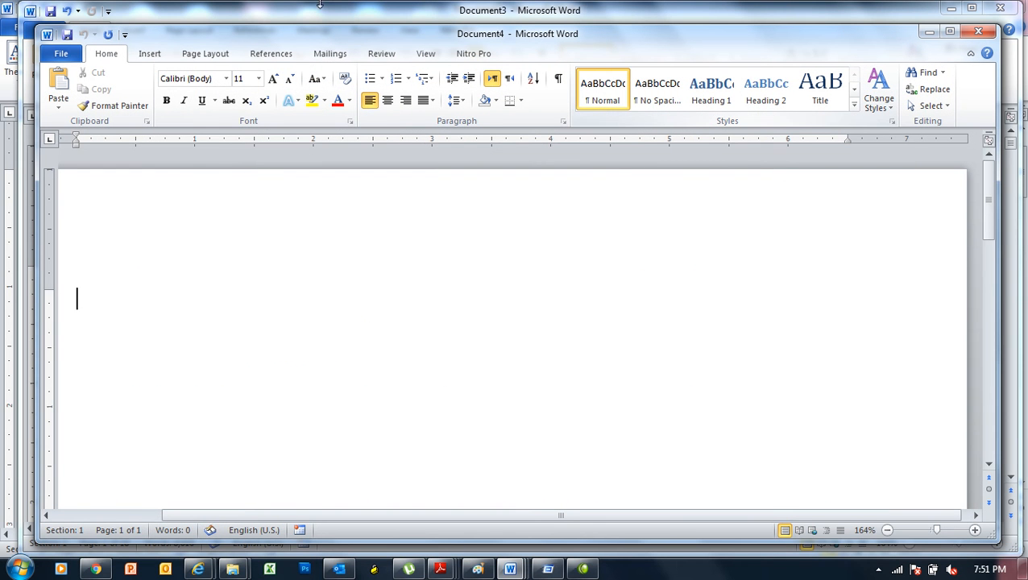
{"action": "left_click_drag", "start_coordinate": [36, 23], "coordinate": [21, 8]}
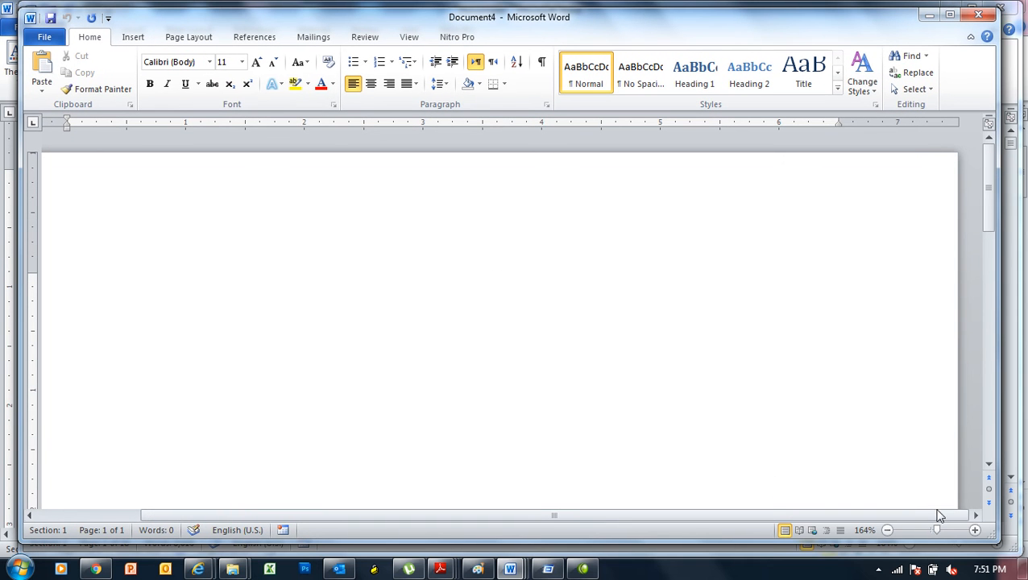
{"action": "left_click_drag", "start_coordinate": [997, 540], "coordinate": [1015, 551]}
- Enter the title "FIT Notes" and fill the section below it with sample text using =rand(30)
{"action": "type", "text": "FIT note"}
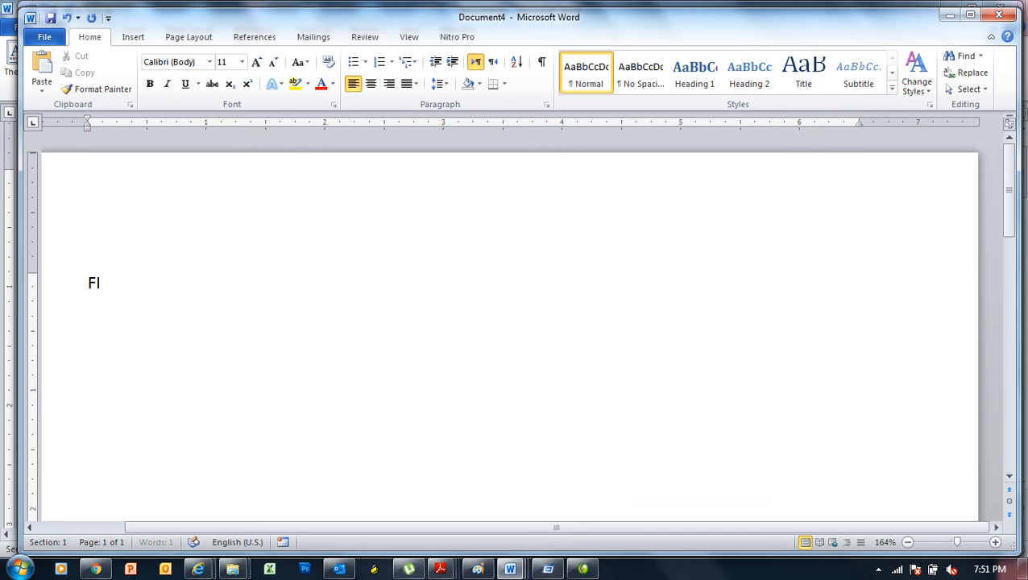
{"action": "key", "text": "BackSpace"}
{"action": "key", "text": "BackSpace"}
{"action": "key", "text": "BackSpace"}
{"action": "key", "text": "BackSpace"}
{"action": "type", "text": "Notes"}
{"action": "key", "text": "Return"}
{"action": "type", "text": "=rand)"}
{"action": "key", "text": "BackSpace"}
{"action": "type", "text": "(30)"}
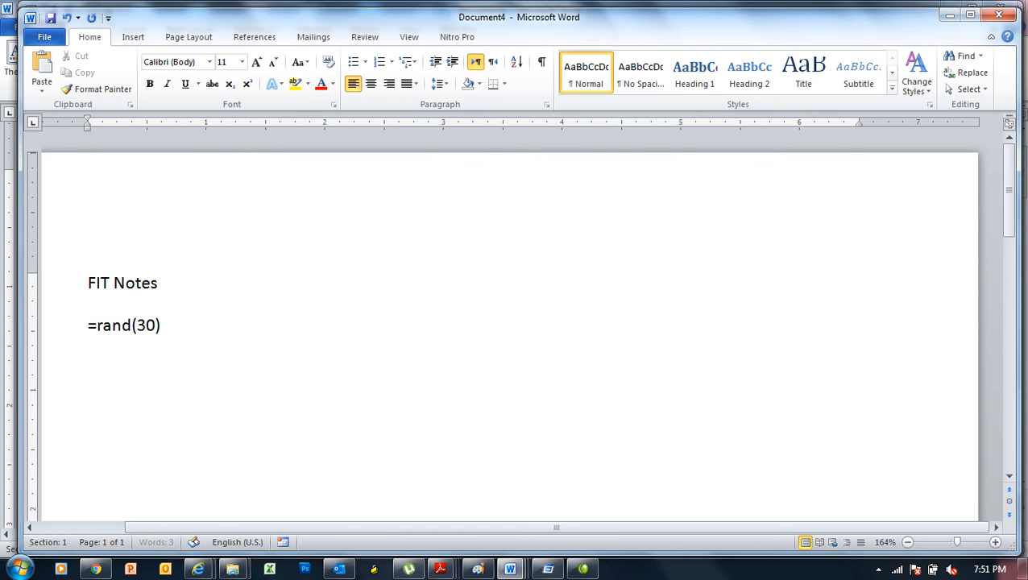
{"action": "key", "text": "Return"}
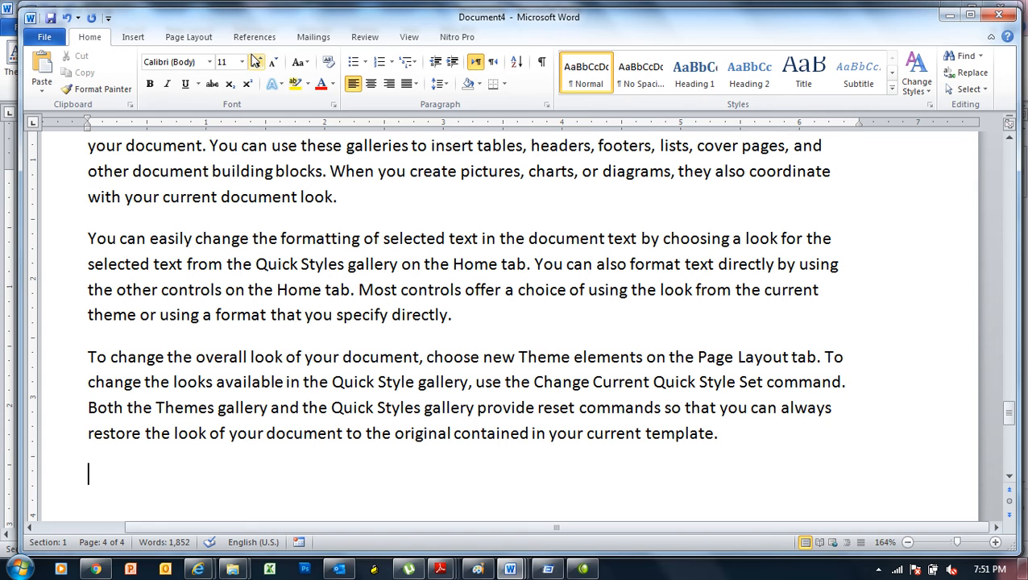
- Add a second section with a Next Page section break, containing the title "Windows Notes" and sample text from =rand(50)
{"action": "left_click", "coordinate": [192, 39]}
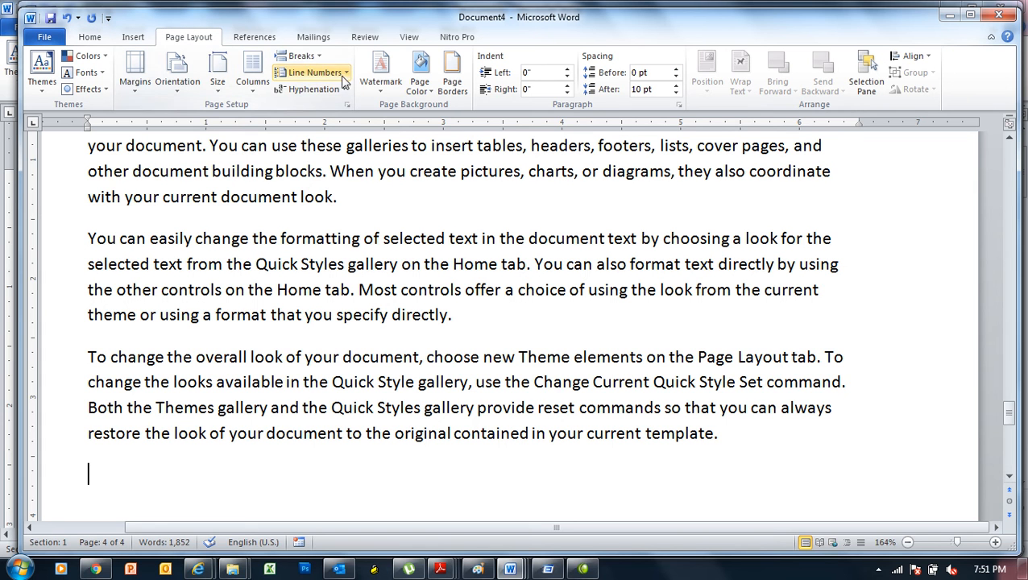
{"action": "left_click", "coordinate": [314, 58]}
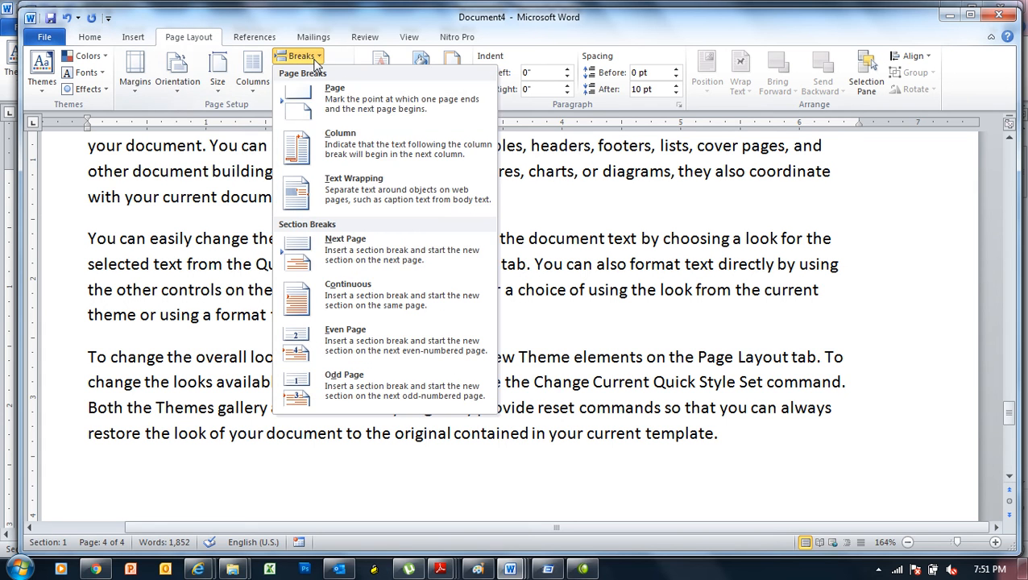
{"action": "left_click", "coordinate": [351, 261]}
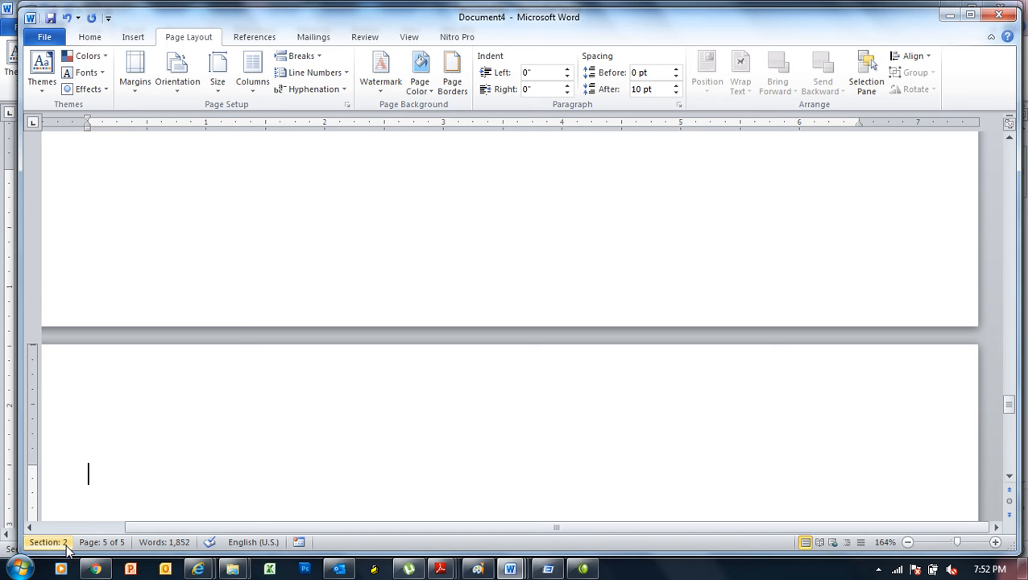
{"action": "type", "text": "Wind"}
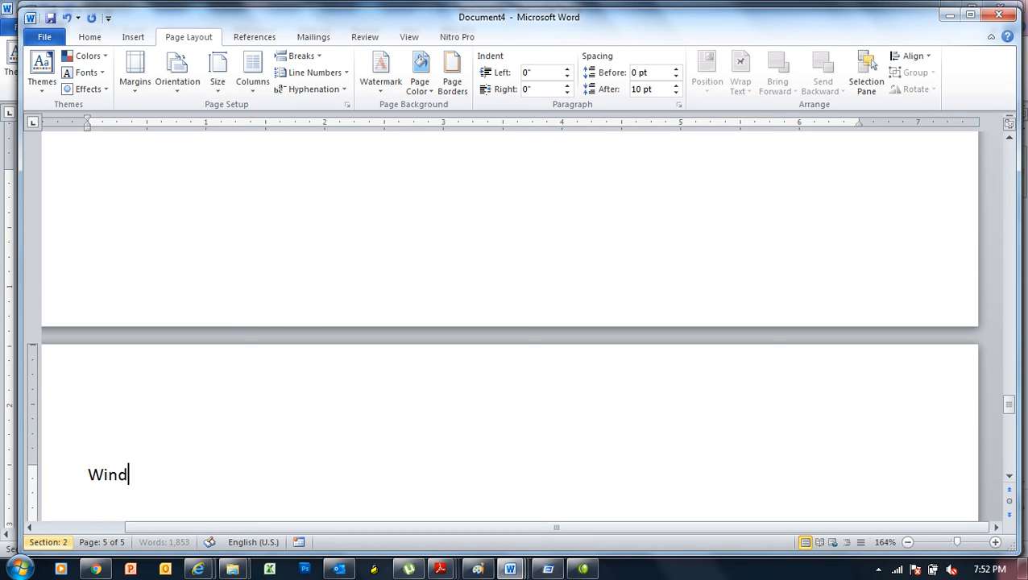
{"action": "type", "text": "ows Notes"}
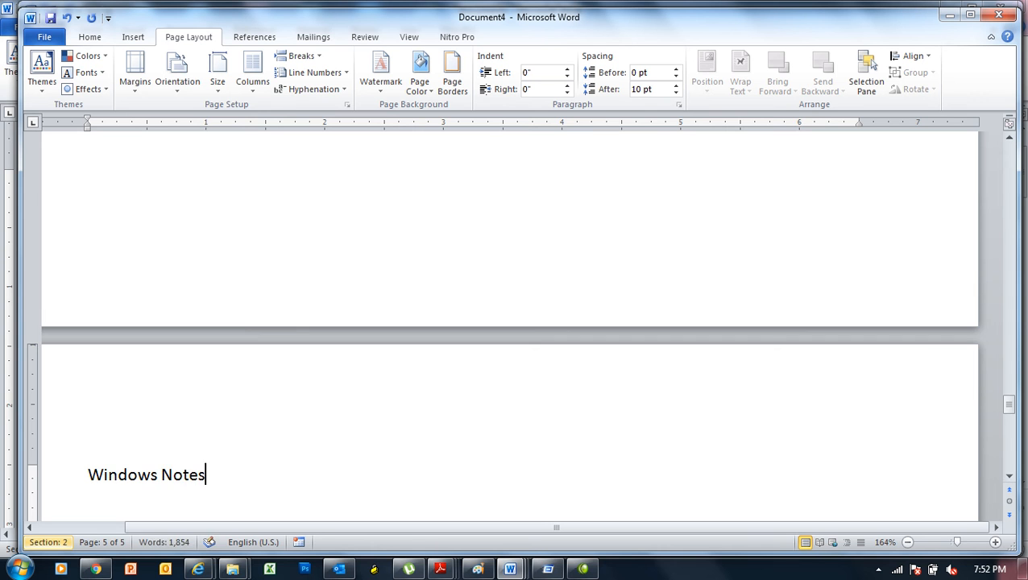
{"action": "key", "text": "Return"}
{"action": "type", "text": "=rand(50)"}
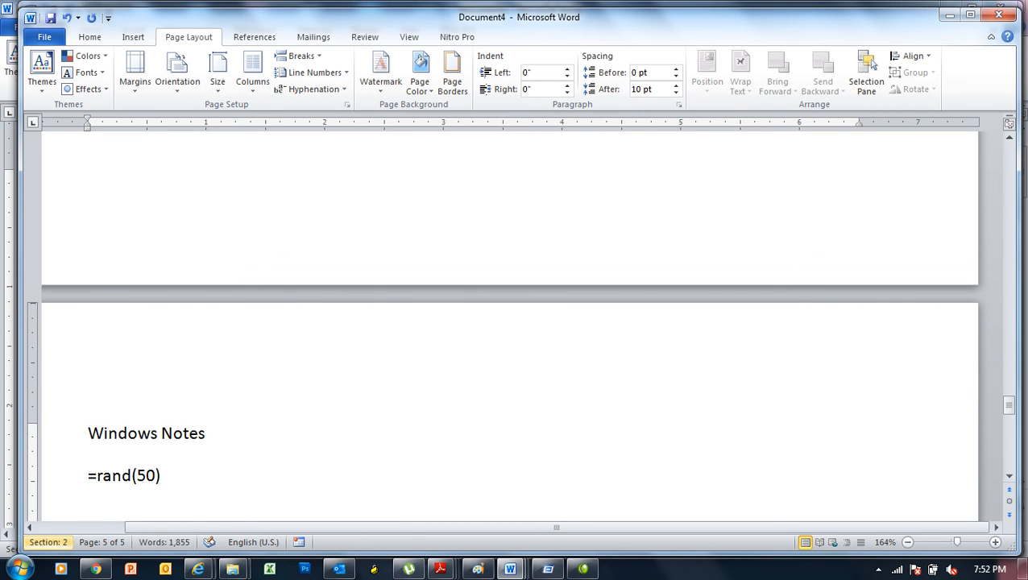
{"action": "key", "text": "Return"}
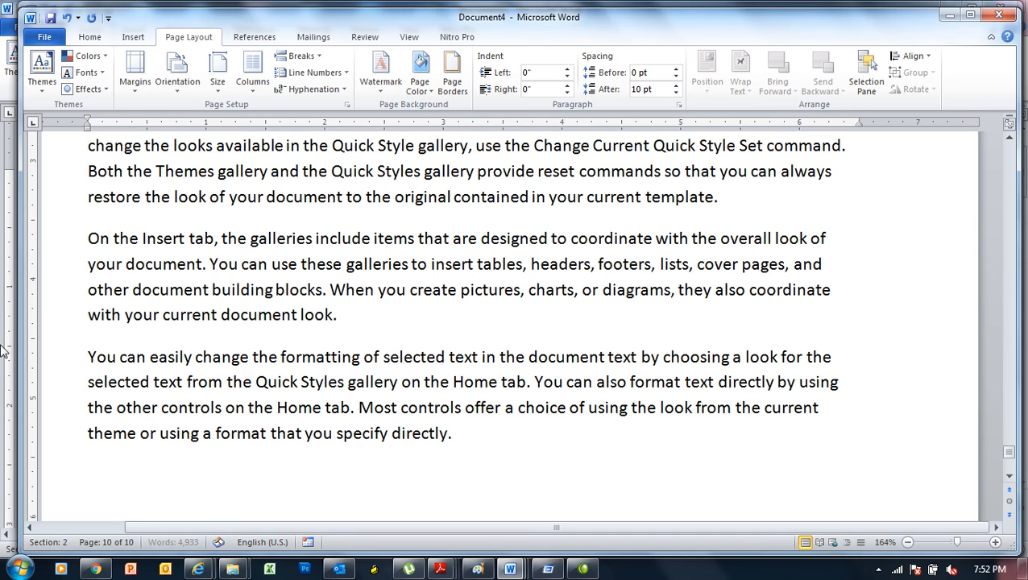
- Insert a Next Page section break after the Windows notes and title the new section "MS Word Notes"
{"action": "left_click", "coordinate": [316, 63]}
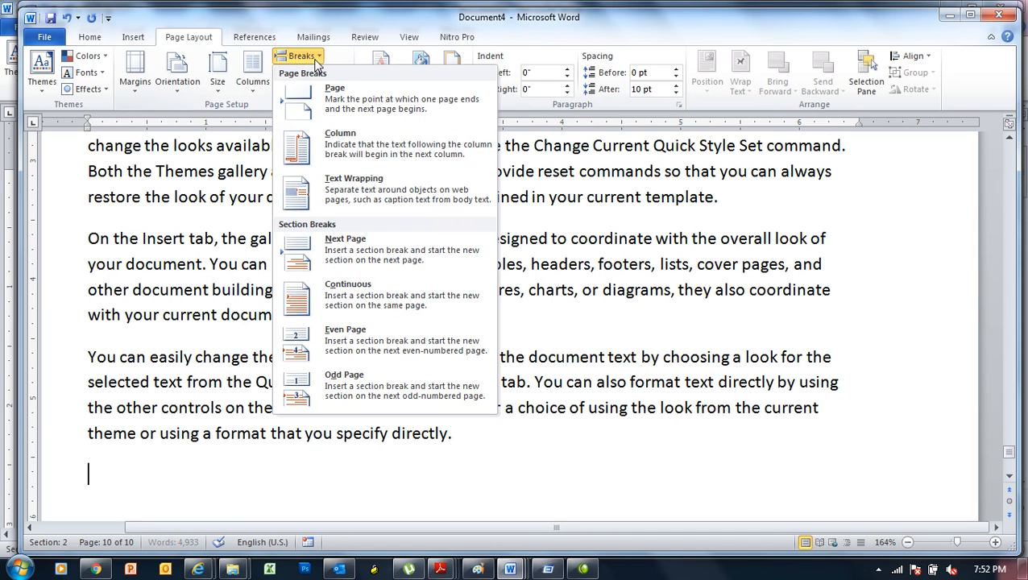
{"action": "left_click", "coordinate": [362, 258]}
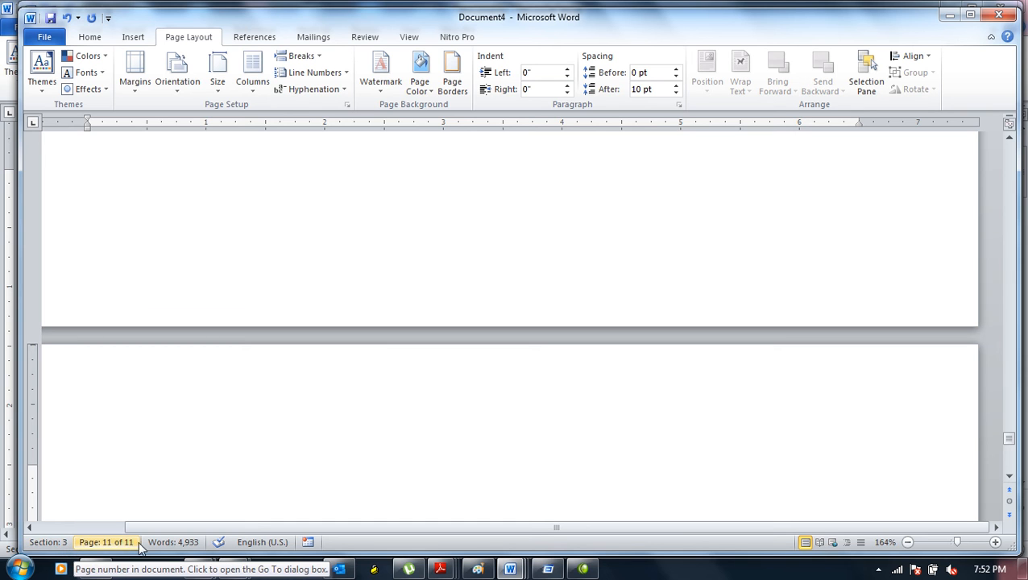
{"action": "type", "text": "MSWord"}
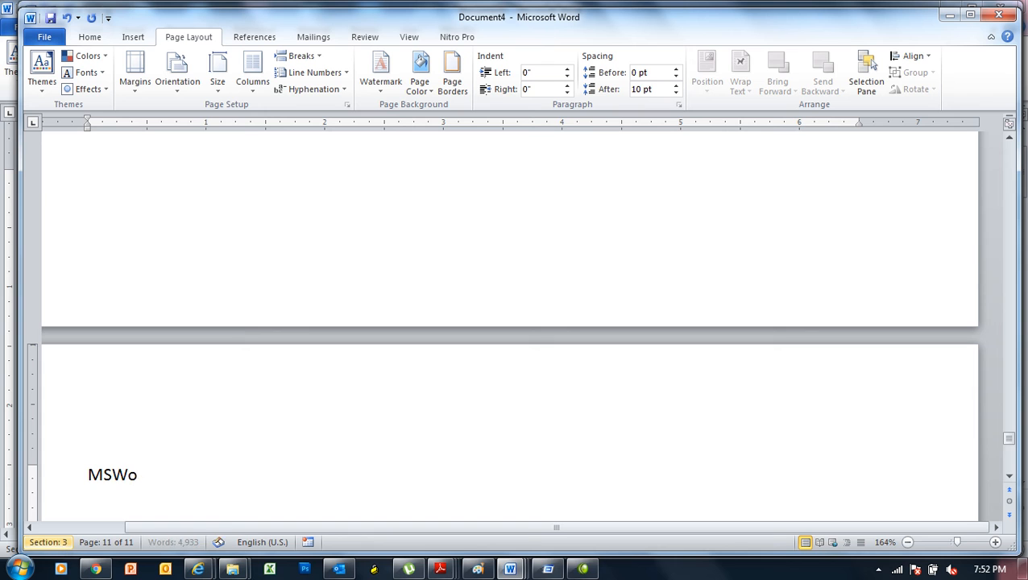
{"action": "key", "text": "BackSpace"}
{"action": "key", "text": "BackSpace"}
{"action": "key", "text": "BackSpace"}
{"action": "key", "text": "BackSpace"}
{"action": "type", "text": "Word Nto"}
{"action": "key", "text": "BackSpace"}
{"action": "key", "text": "BackSpace"}
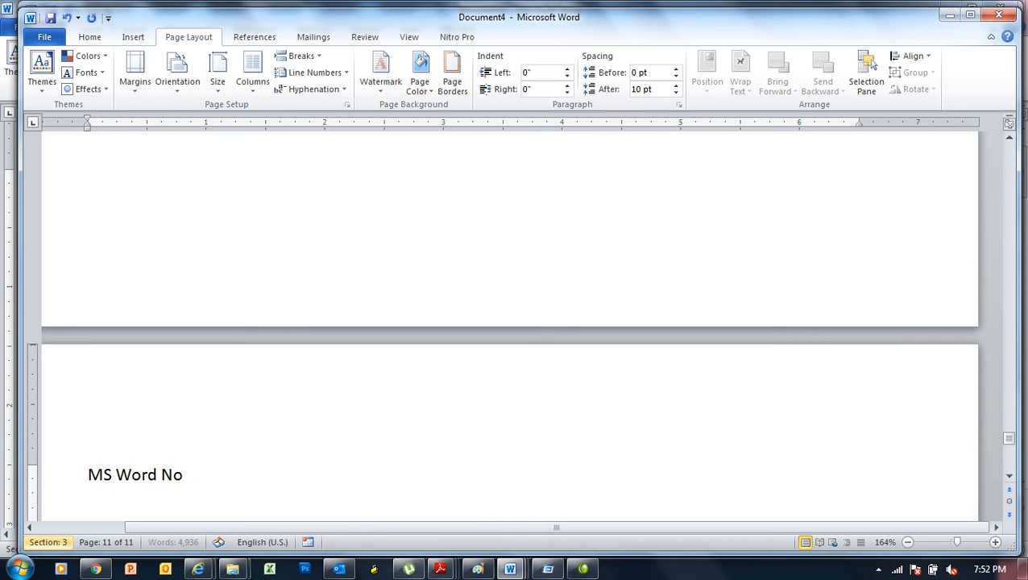
{"action": "type", "text": "otes"}
- Fill the section under "MS Word Notes" with sample text using =rand(250)
{"action": "key", "text": "Return"}
{"action": "type", "text": "=rand(2"}
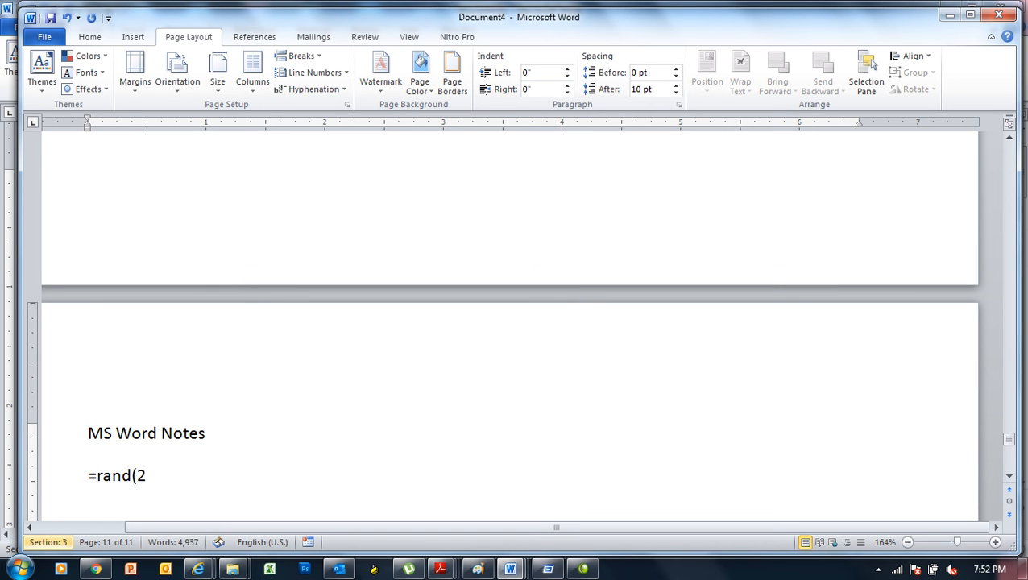
{"action": "type", "text": "50)"}
{"action": "key", "text": "Return"}
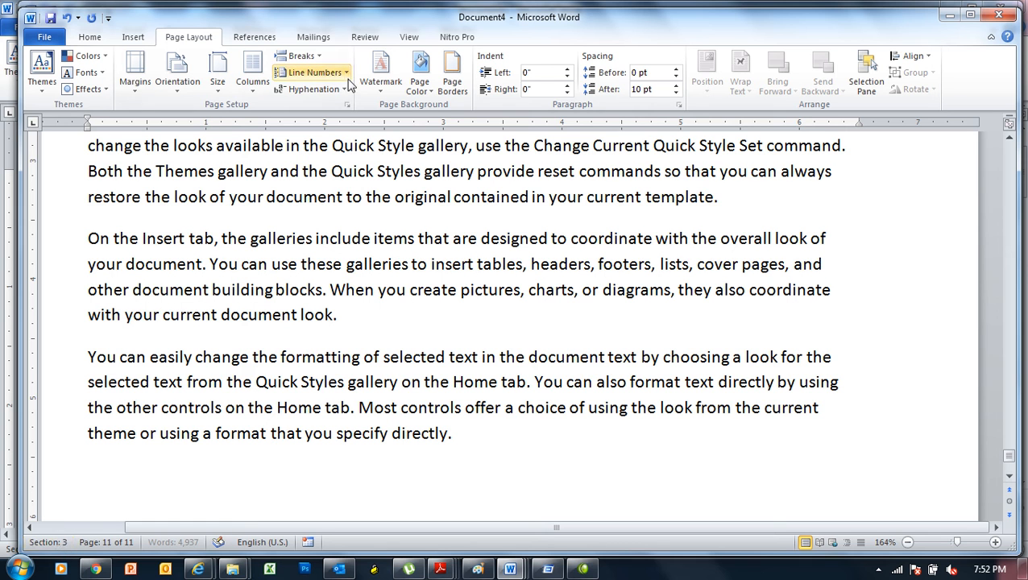
- Insert a Next Page section break after the Word notes and title the new section "MS Excel Notes"
{"action": "left_click", "coordinate": [314, 73]}
{"action": "left_click", "coordinate": [319, 73]}
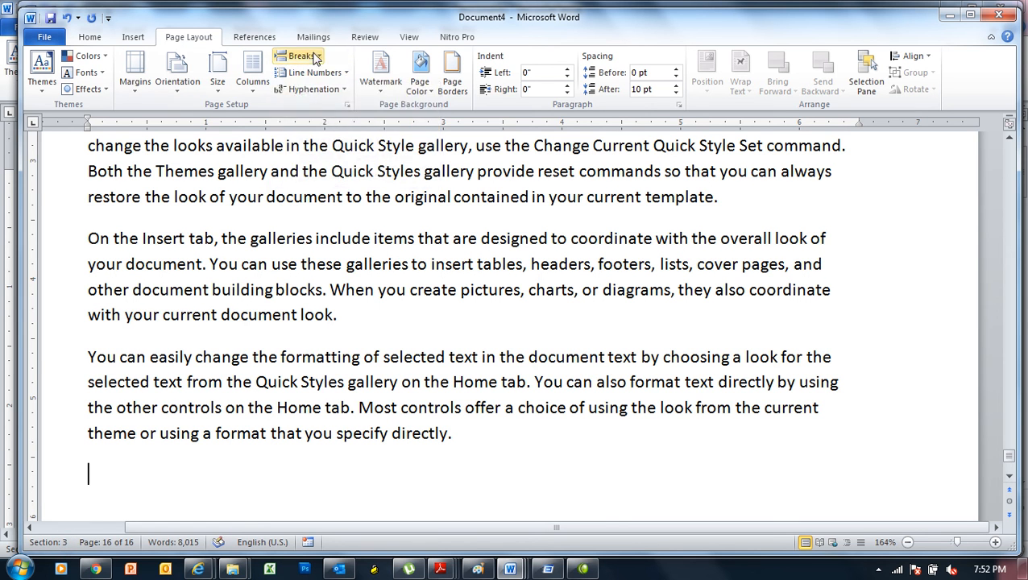
{"action": "left_click", "coordinate": [298, 55]}
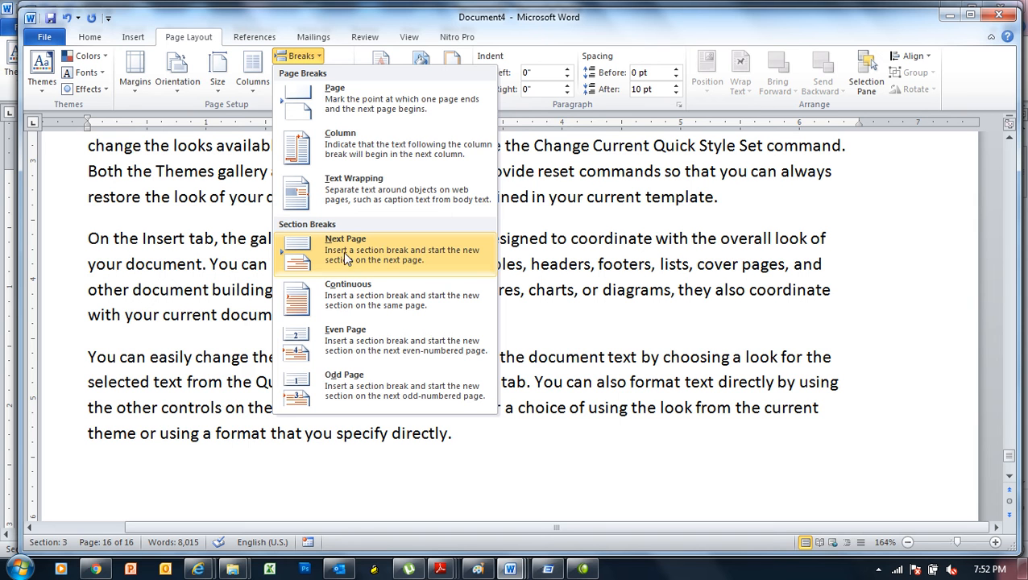
{"action": "left_click", "coordinate": [389, 262]}
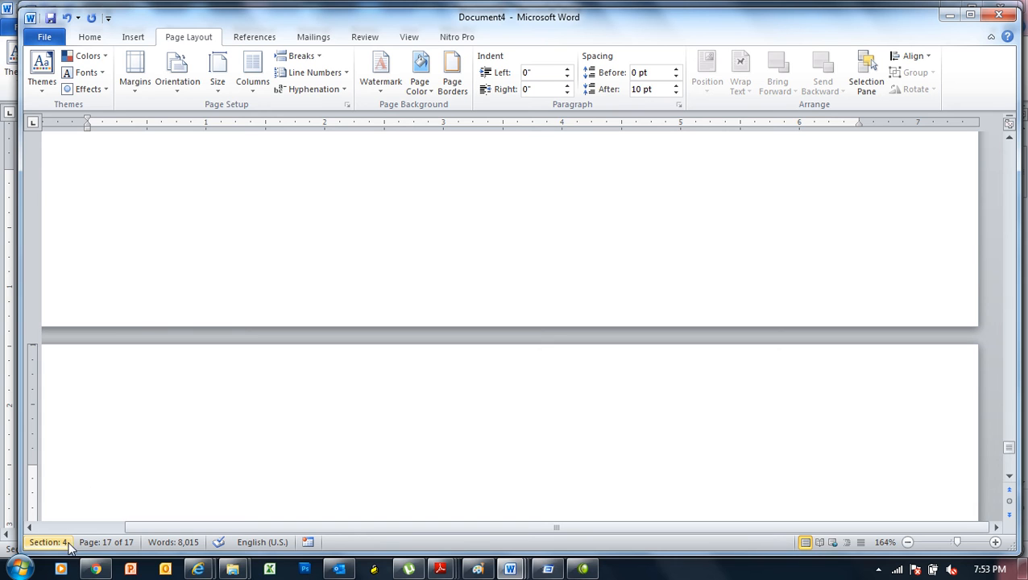
{"action": "type", "text": "MS Exce"}
{"action": "key", "text": "BackSpace"}
{"action": "key", "text": "BackSpace"}
{"action": "key", "text": "BackSpace"}
{"action": "key", "text": "BackSpace"}
{"action": "type", "text": "E"}
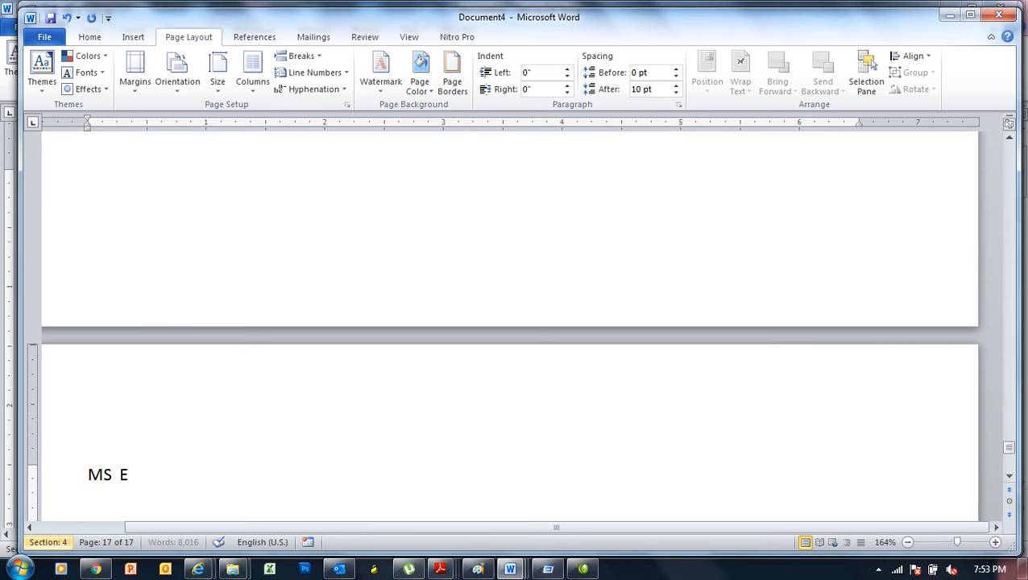
{"action": "type", "text": "xcel Notes"}
{"action": "key", "text": "Return"}
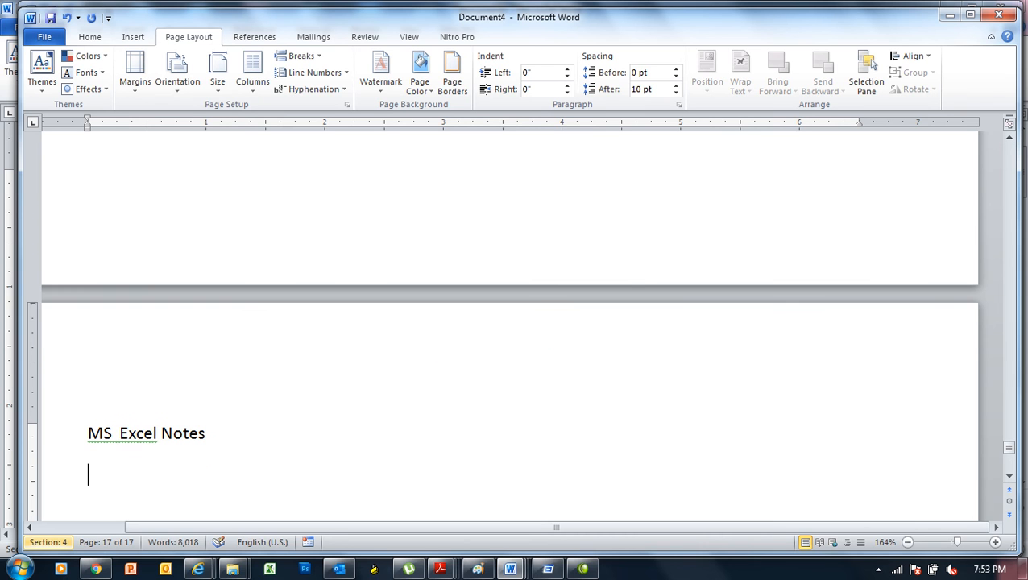
- Fill the section under "MS Excel Notes" with sample text using =rand(30)
{"action": "type", "text": "=rand(30"}
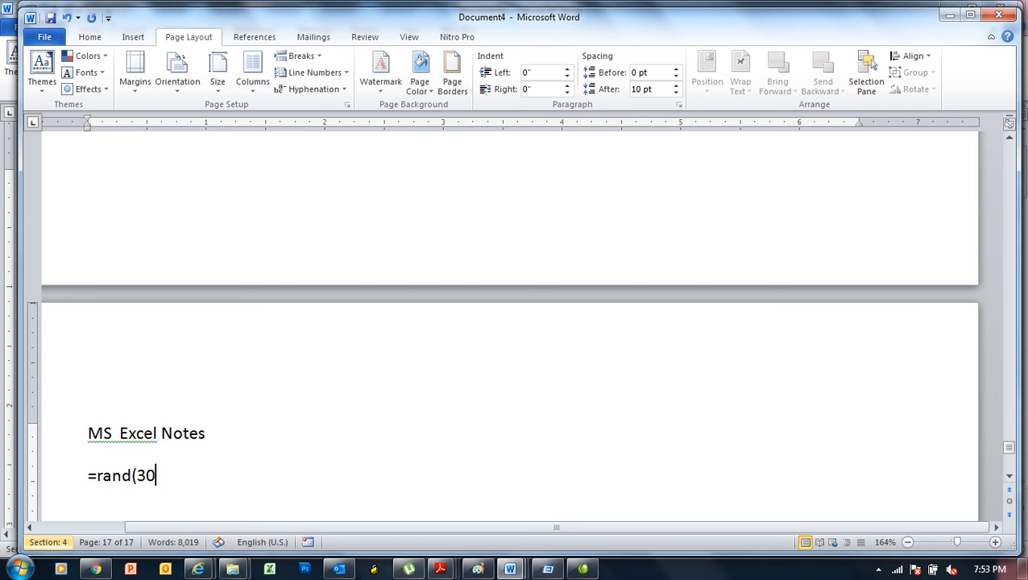
{"action": "type", "text": ")"}
{"action": "key", "text": "Return"}
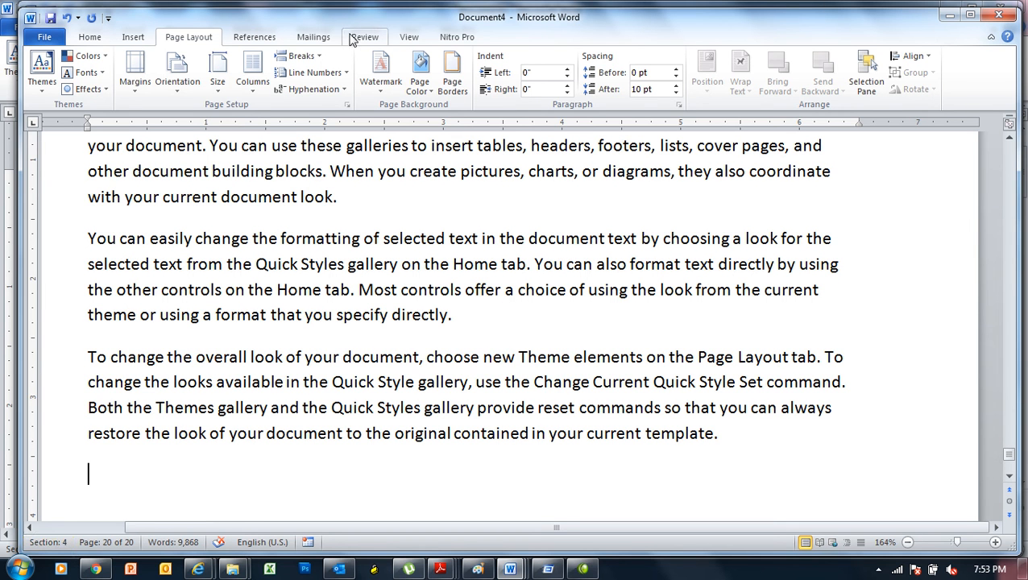
- Insert a Next Page section break after the Excel notes and title the new section "MS Power point notes"
{"action": "left_click", "coordinate": [303, 55]}
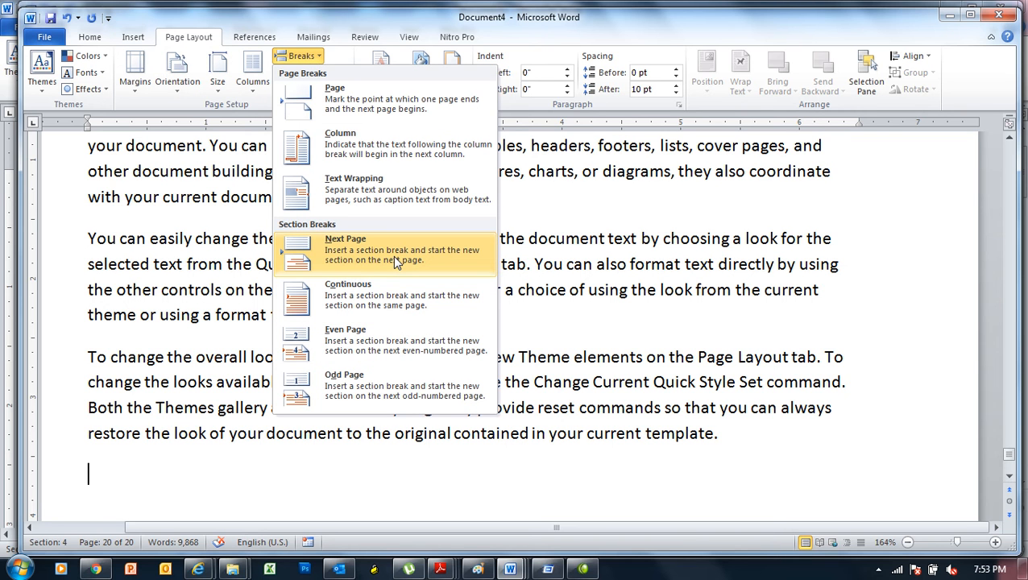
{"action": "left_click", "coordinate": [394, 257]}
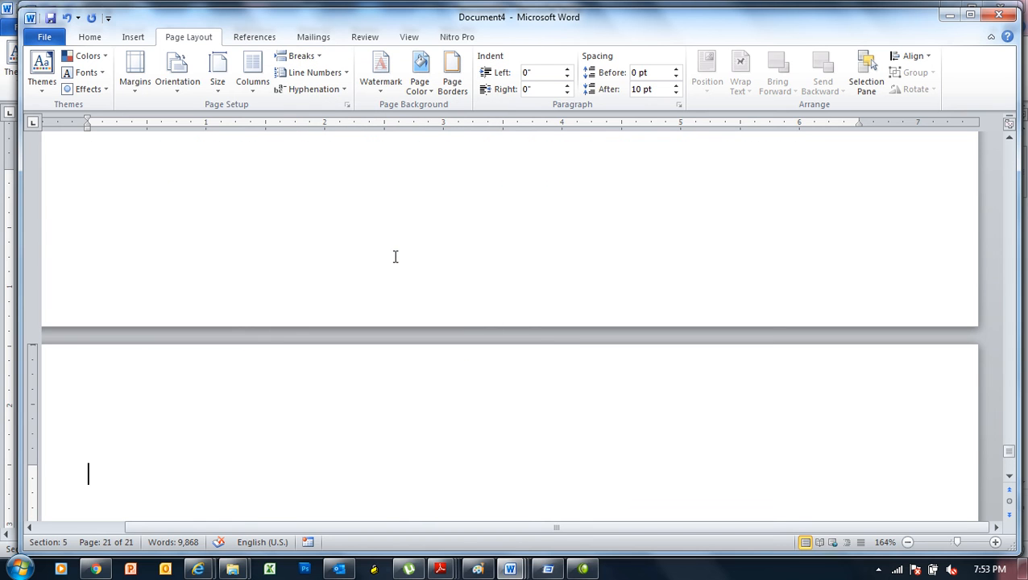
{"action": "type", "text": "MS W+"}
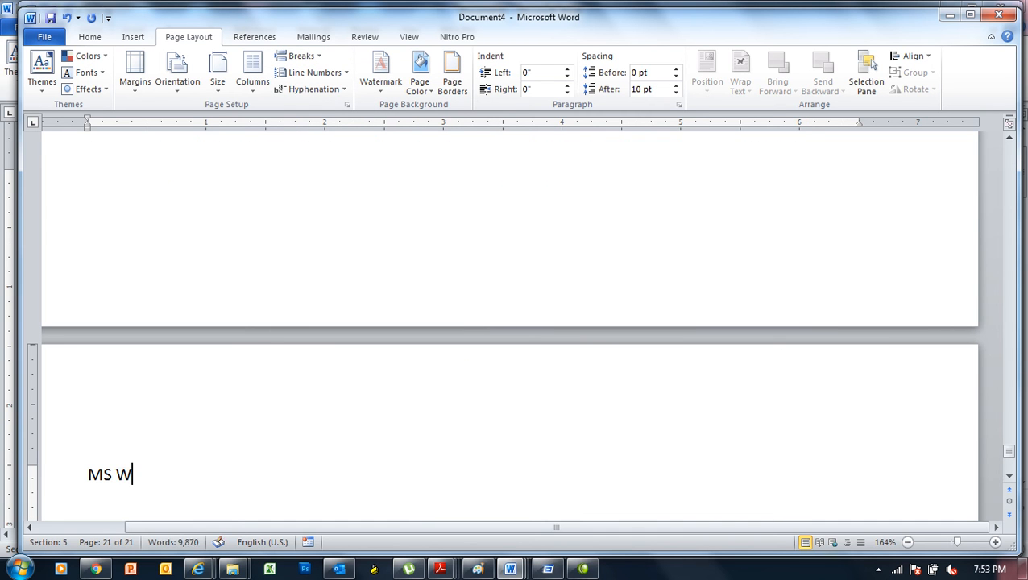
{"action": "key", "text": "BackSpace"}
{"action": "key", "text": "BackSpace"}
{"action": "key", "text": "BackSpace"}
{"action": "type", "text": "Oowe"}
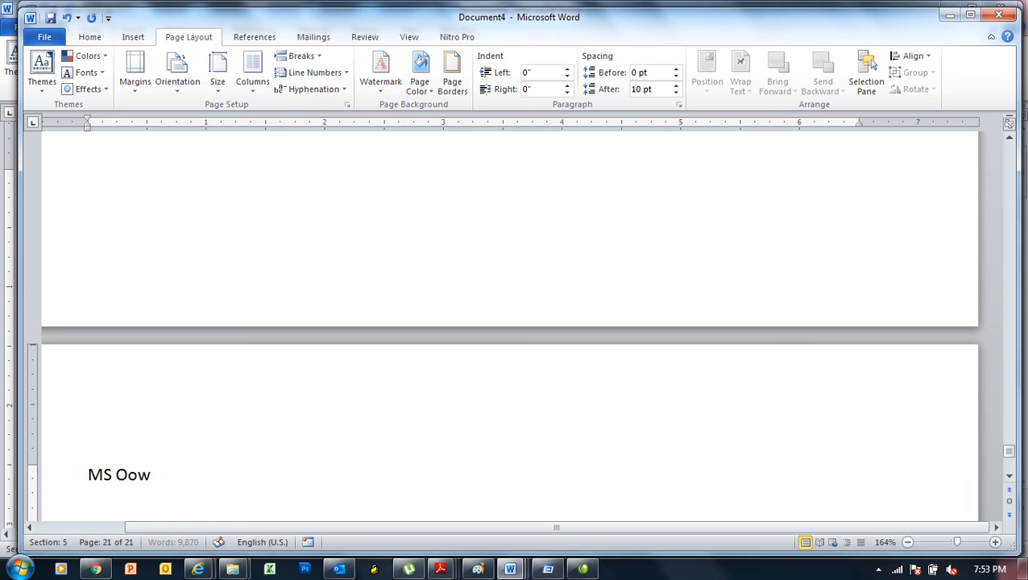
{"action": "key", "text": "BackSpace"}
{"action": "key", "text": "BackSpace"}
{"action": "key", "text": "BackSpace"}
{"action": "key", "text": "BackSpace"}
{"action": "type", "text": "Power  point notes"}
{"action": "key", "text": "Return"}
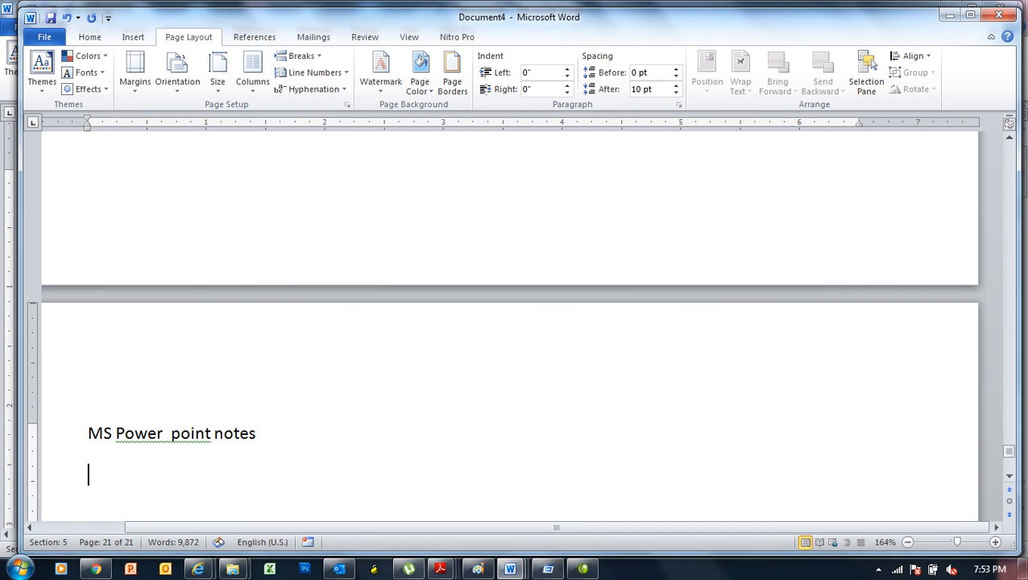
- Delete the two characters before the space preceding "point" in the section title, leaving "MS Powe point notes"
{"action": "key", "text": "Up"}
{"action": "key", "text": "Right"}
{"action": "key", "text": "Right"}
{"action": "key", "text": "Right"}
{"action": "key", "text": "Right"}
{"action": "key", "text": "Right"}
{"action": "key", "text": "Right"}
{"action": "key", "text": "Right"}
{"action": "key", "text": "Right"}
{"action": "key", "text": "Right"}
{"action": "key", "text": "BackSpace"}
{"action": "key", "text": "BackSpace"}
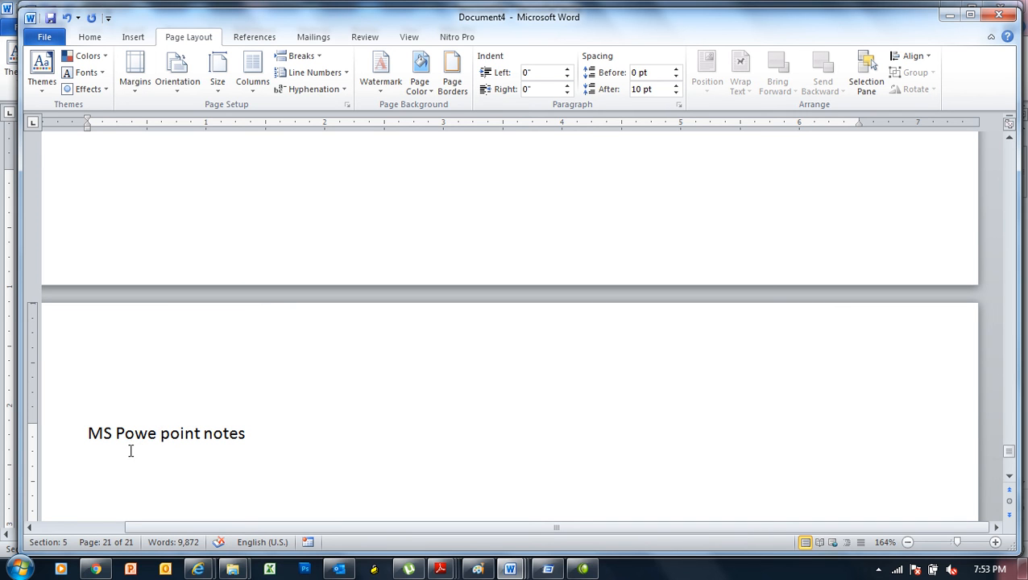
- Fill the section below the PowerPoint notes title with sample text using =rand(20)
{"action": "left_click", "coordinate": [120, 468]}
{"action": "type", "text": "=rand(20)"}
{"action": "key", "text": "Return"}
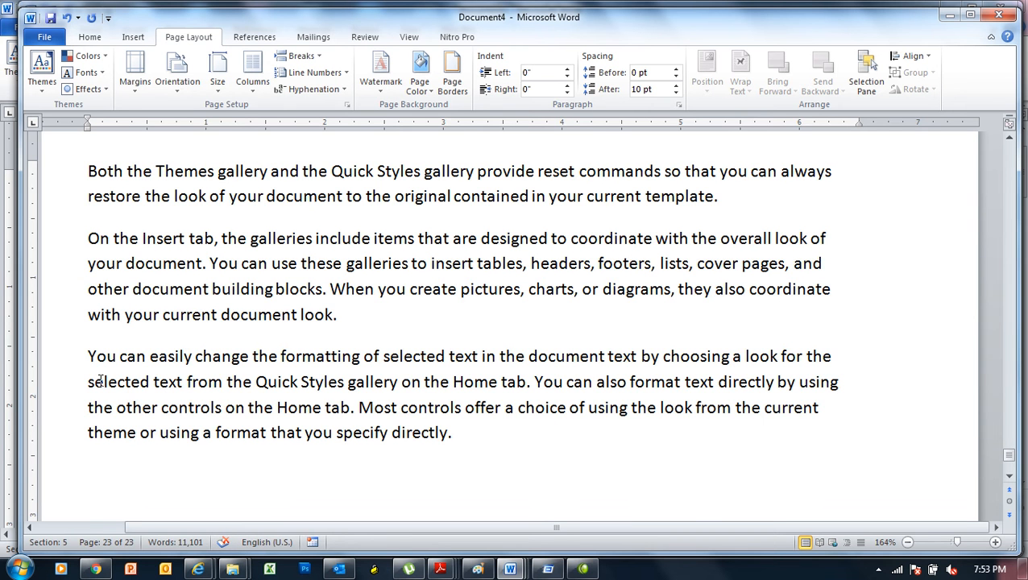
- Delete the last paragraph of the PowerPoint section, beginning "You can easily change the formatting"
{"action": "left_click_drag", "start_coordinate": [476, 435], "coordinate": [90, 466]}
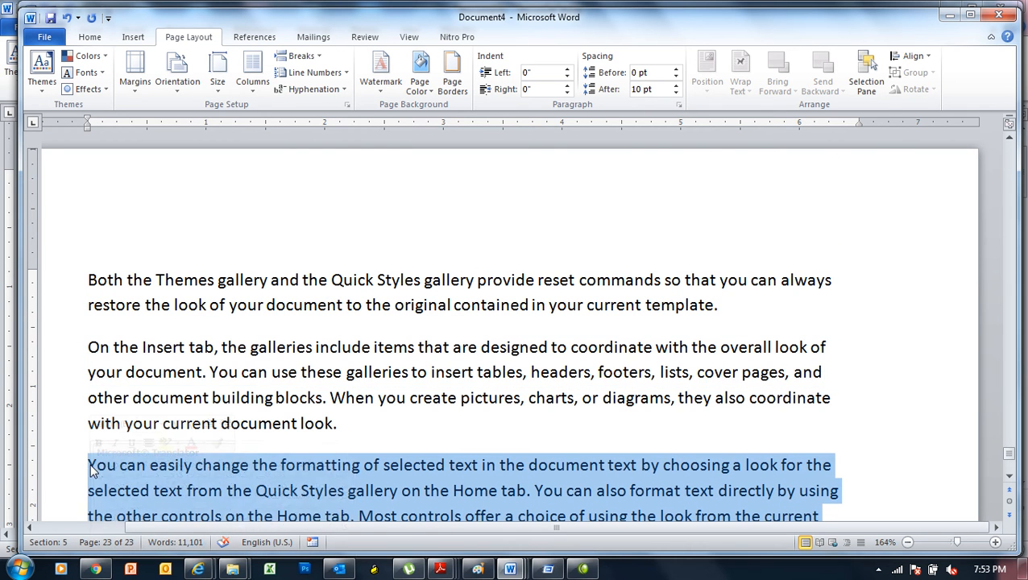
{"action": "key", "text": "BackSpace"}
{"action": "key", "text": "BackSpace"}
{"action": "key", "text": "BackSpace"}
{"action": "type", "text": "."}
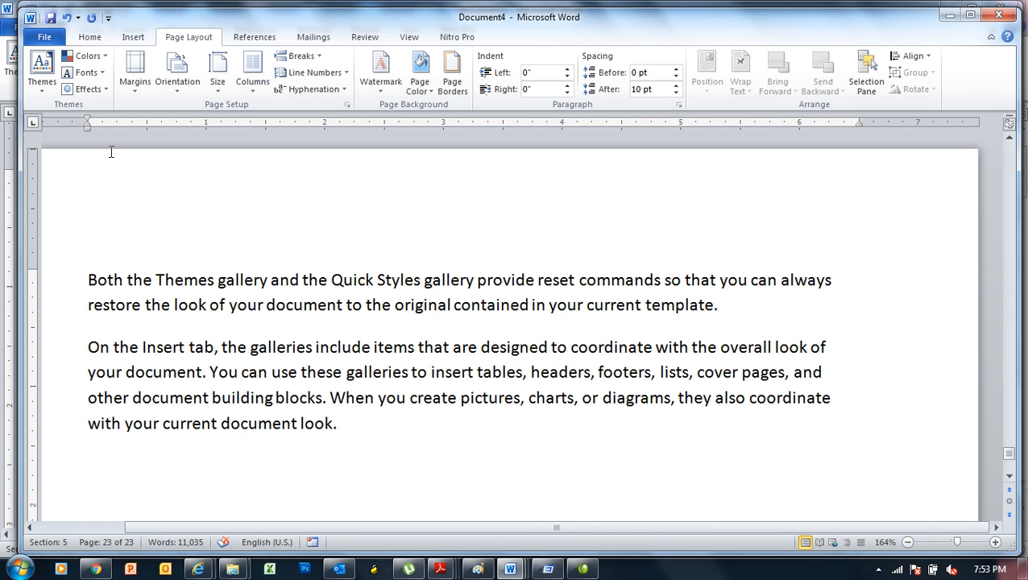
- Add a section with a Continuous section break, containing the title "HTML Notes" and sample text from the =rand function
{"action": "left_click", "coordinate": [300, 57]}
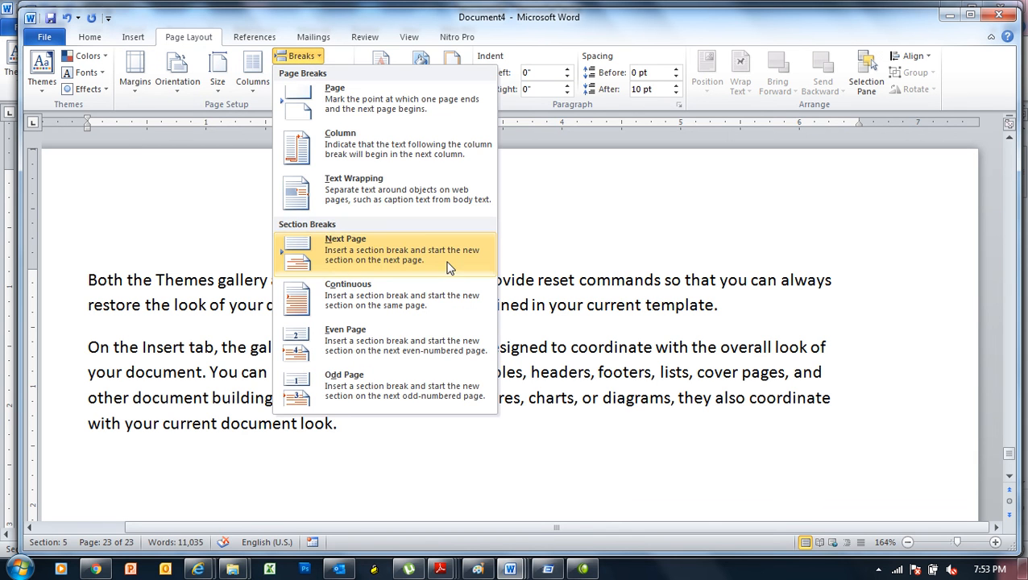
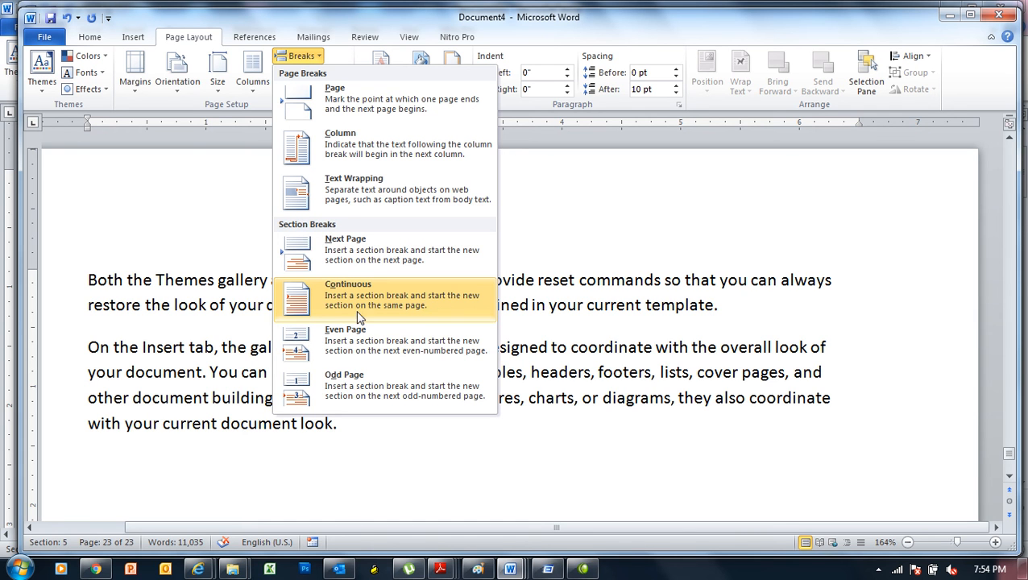
{"action": "left_click", "coordinate": [411, 314]}
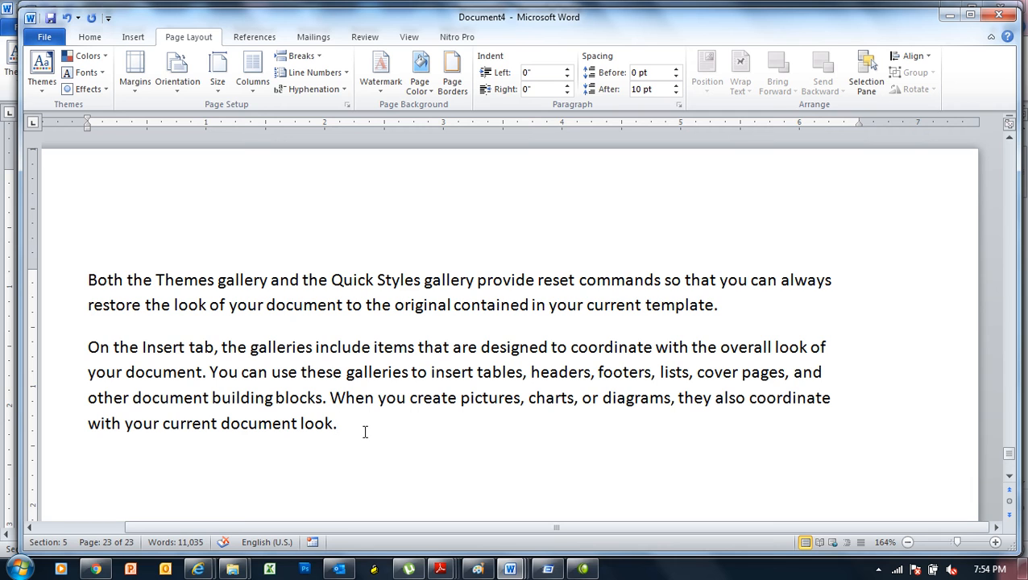
{"action": "type", "text": "HTML Notes"}
{"action": "key", "text": "Return"}
{"action": "type", "text": "=rand("}
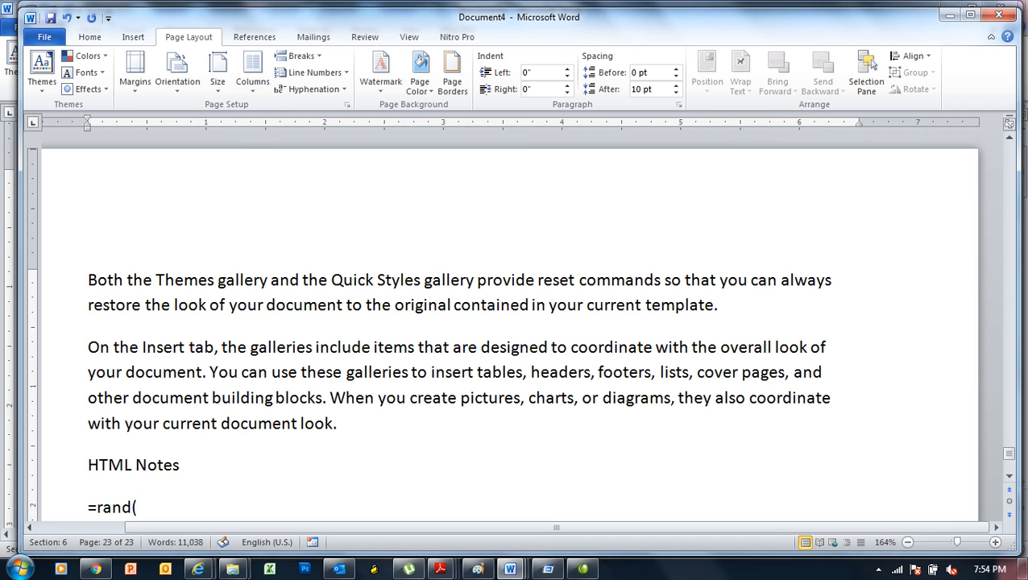
{"action": "key", "text": "Return"}
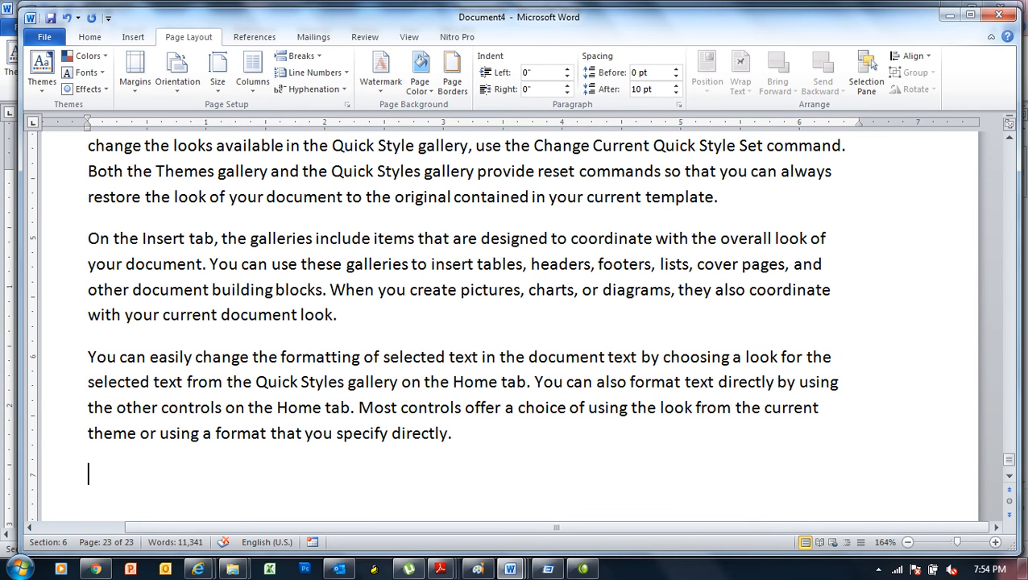
- Center the "FIT Notes" title at the beginning of the document
{"action": "key", "text": "ctrl+Home"}
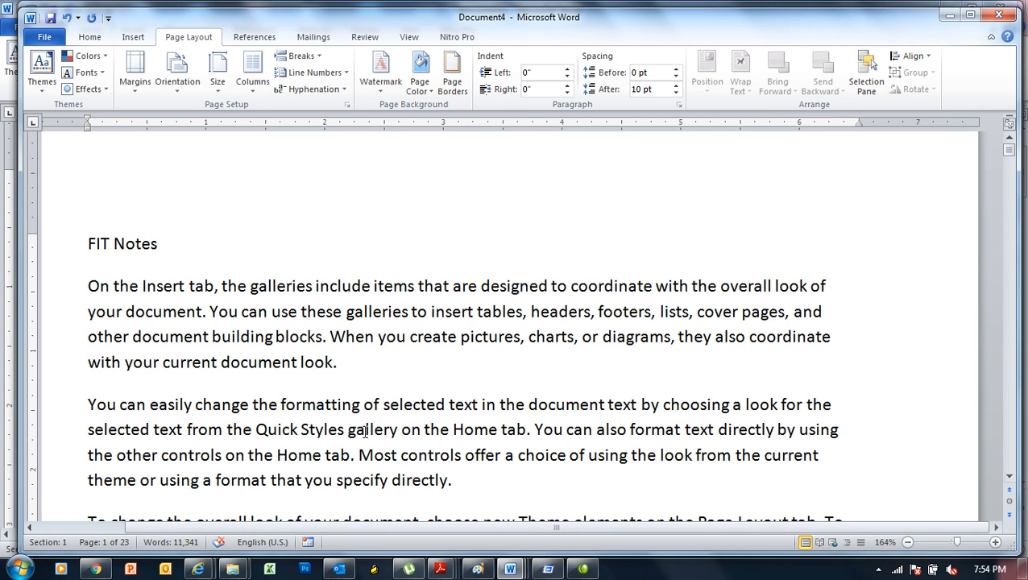
{"action": "key", "text": "ctrl+e"}
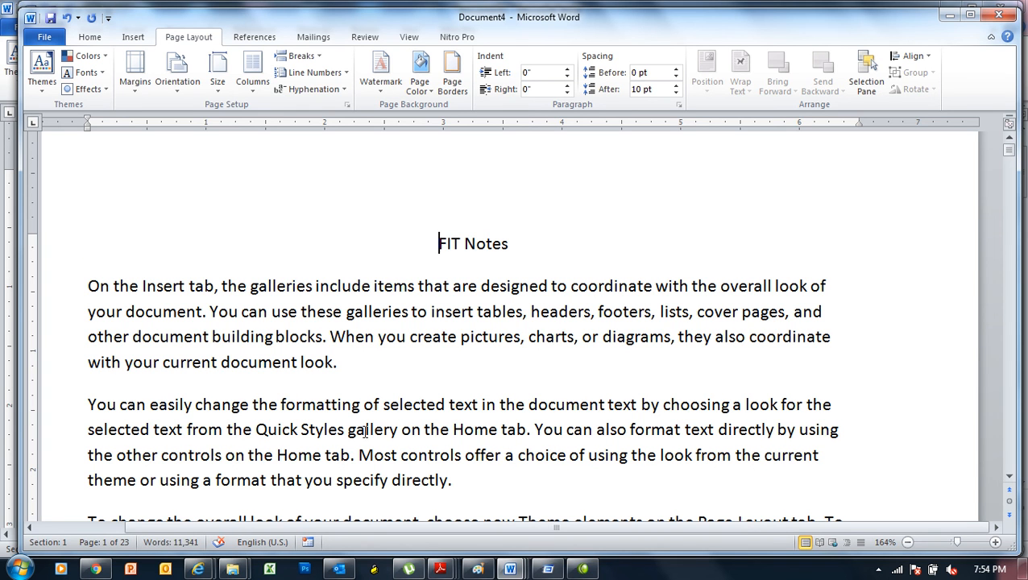
{"action": "left_click", "coordinate": [1012, 151]}
- Add page numbers at the top of the pages in the Brackets 2 style and leave header editing
{"action": "left_click", "coordinate": [134, 38]}
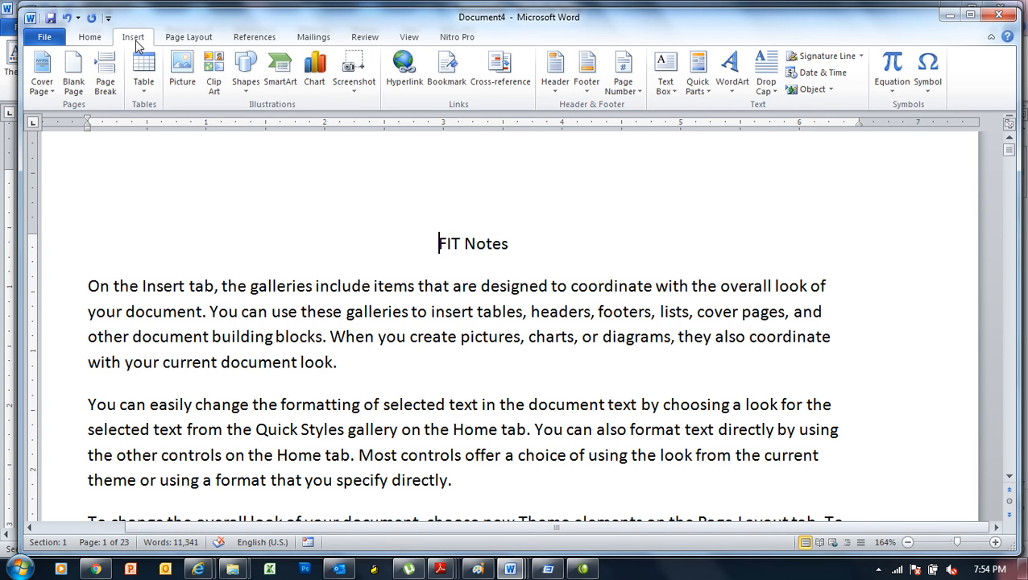
{"action": "left_click", "coordinate": [638, 93]}
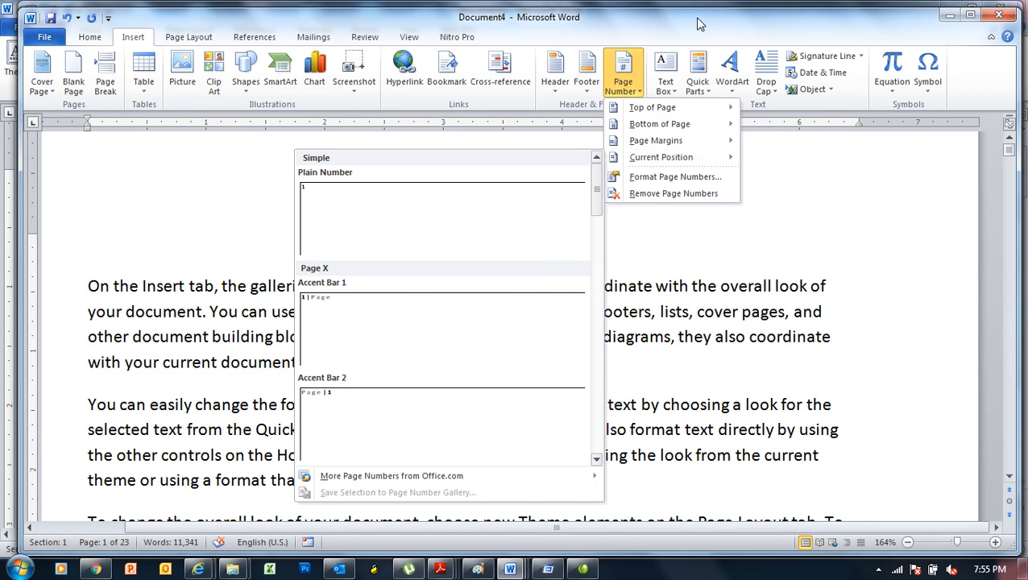
{"action": "mouse_move", "coordinate": [677, 111]}
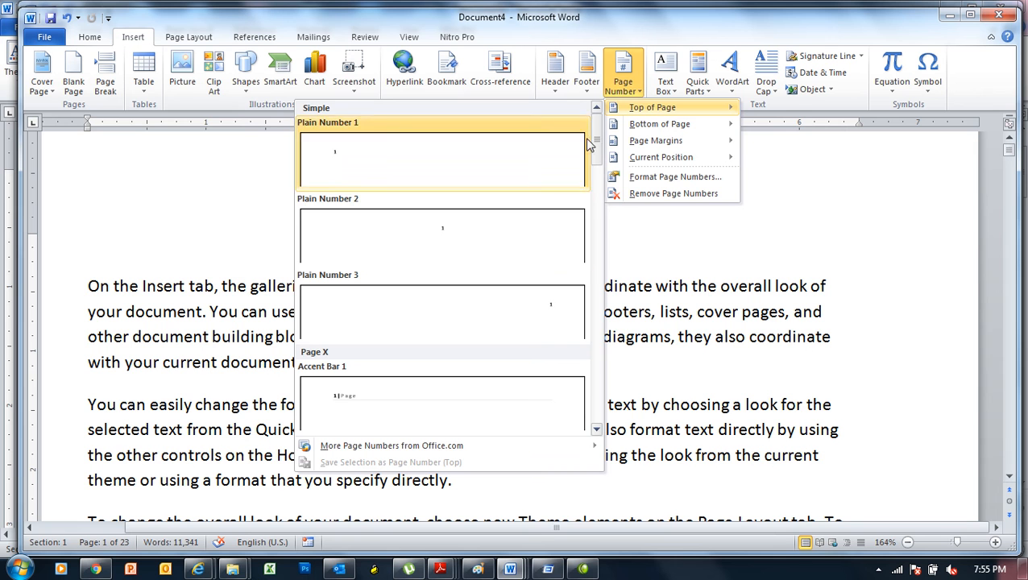
{"action": "left_click_drag", "start_coordinate": [597, 138], "coordinate": [600, 249]}
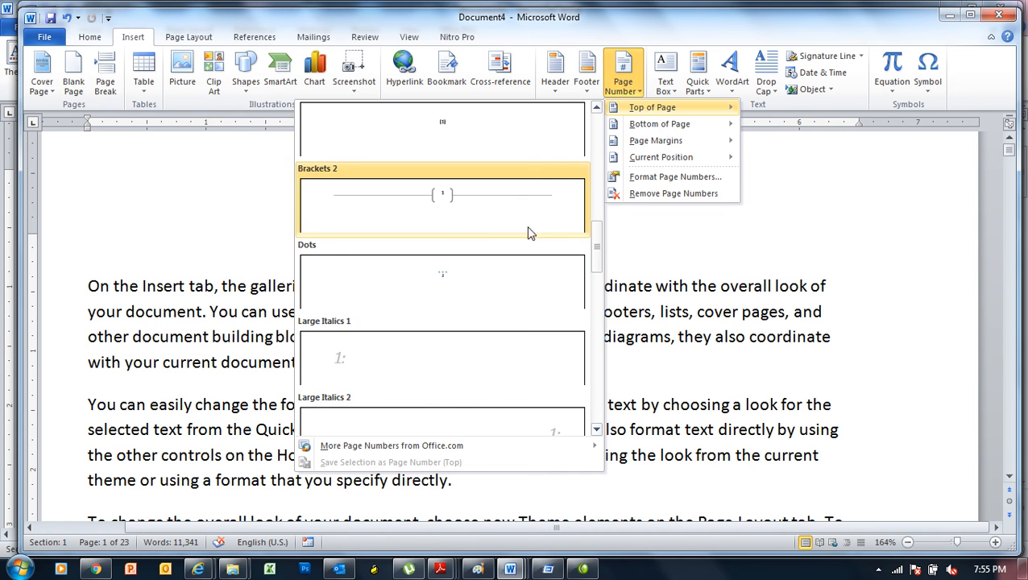
{"action": "left_click", "coordinate": [449, 216]}
{"action": "left_click", "coordinate": [747, 94]}
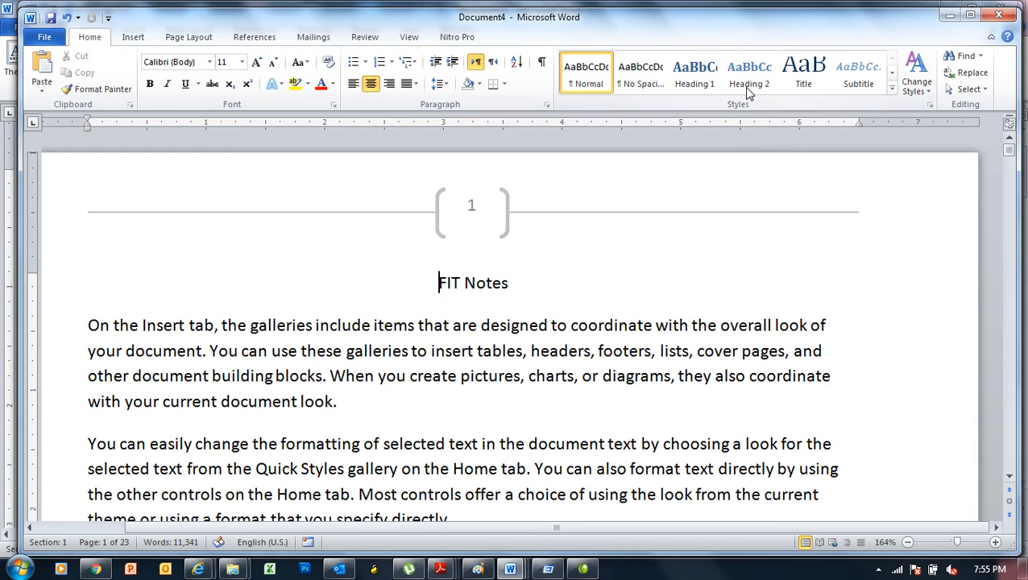
- Check the page numbering on the last pages of the document
{"action": "key", "text": "ctrl+End"}
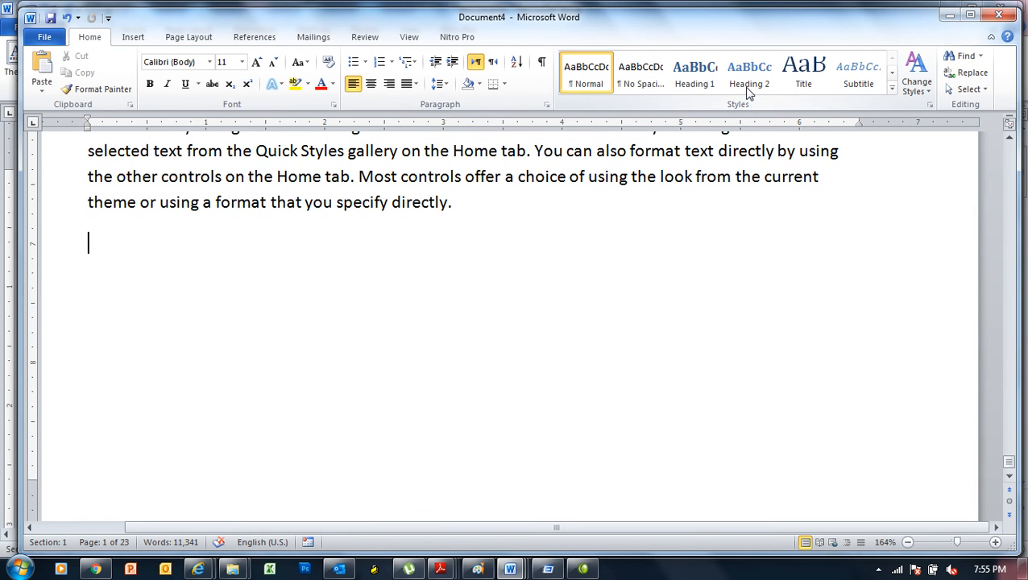
{"action": "key", "text": "Page_Up"}
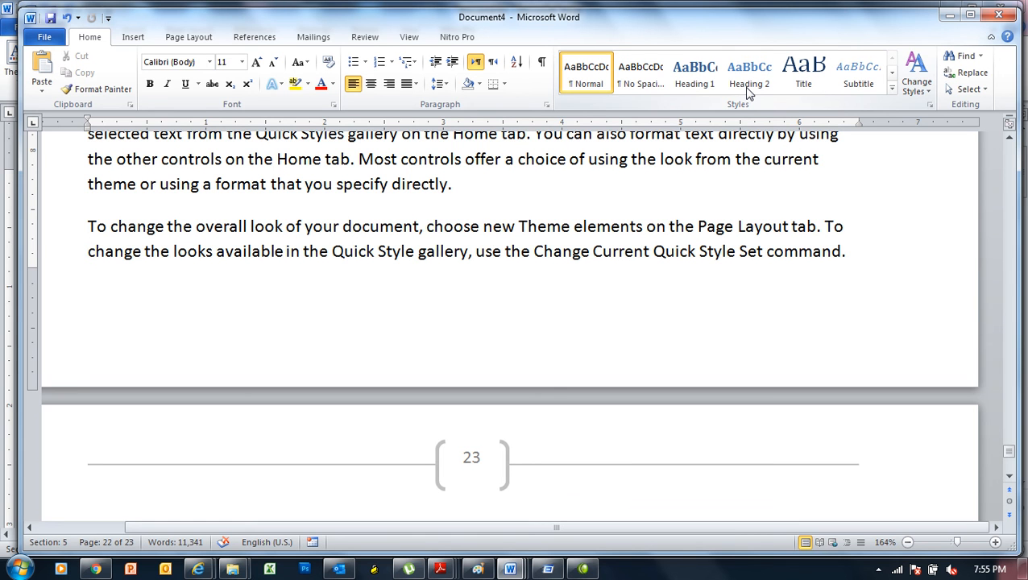
{"action": "key", "text": "Page_Down"}
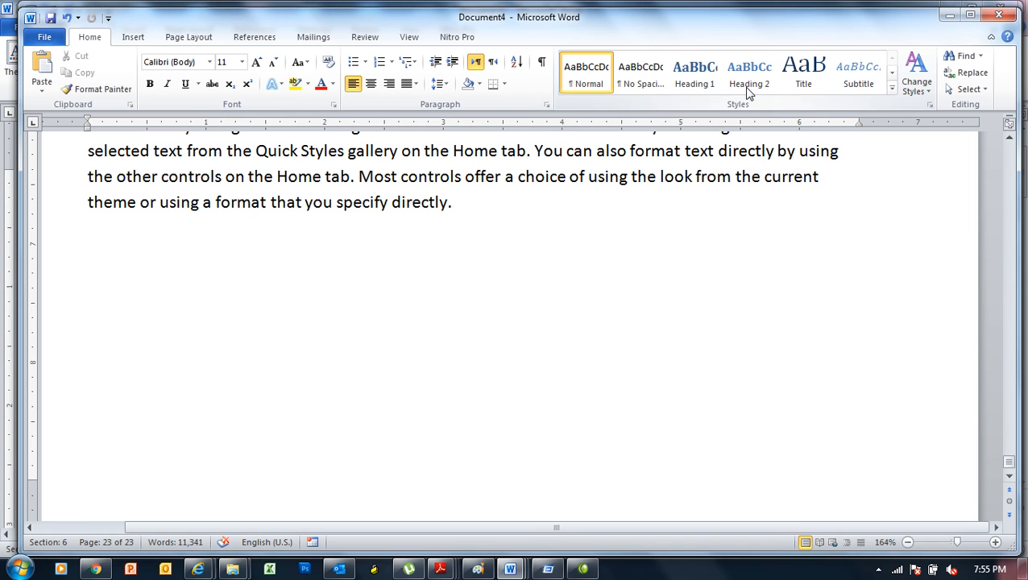
{"action": "key", "text": "Page_Up"}
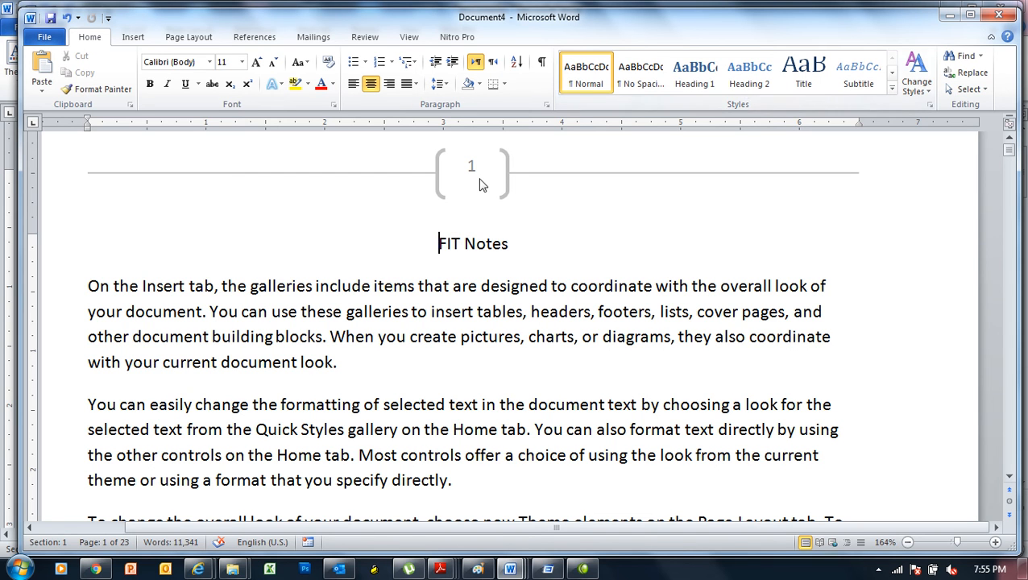
- Go to section 2 and check the page number above the "Windows Notes" title
{"action": "key", "text": "ctrl+g"}
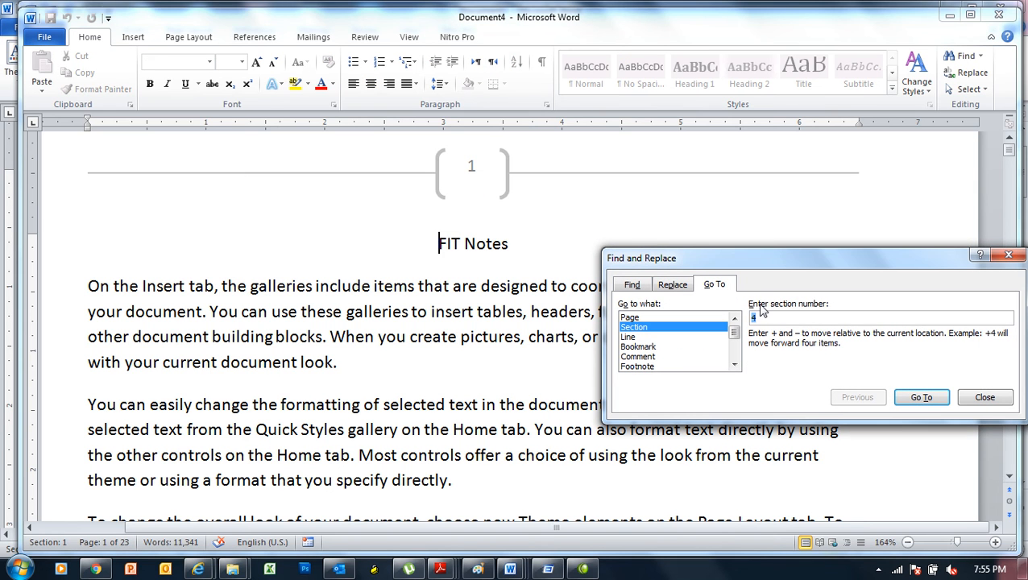
{"action": "type", "text": "2"}
{"action": "left_click", "coordinate": [924, 399]}
{"action": "left_click", "coordinate": [984, 397]}
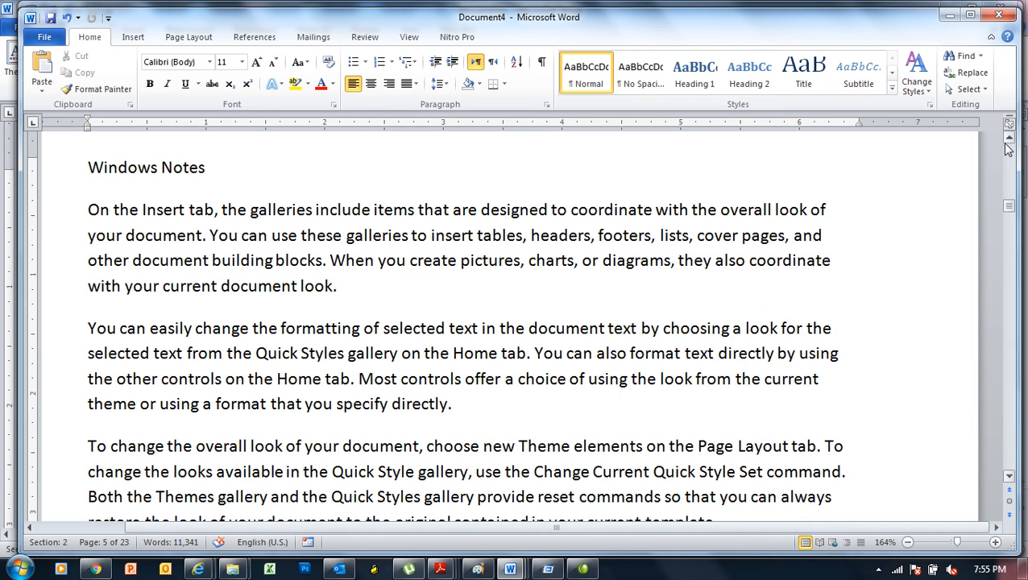
{"action": "scroll", "coordinate": [1012, 143], "scroll_direction": "up", "scroll_amount": 5}
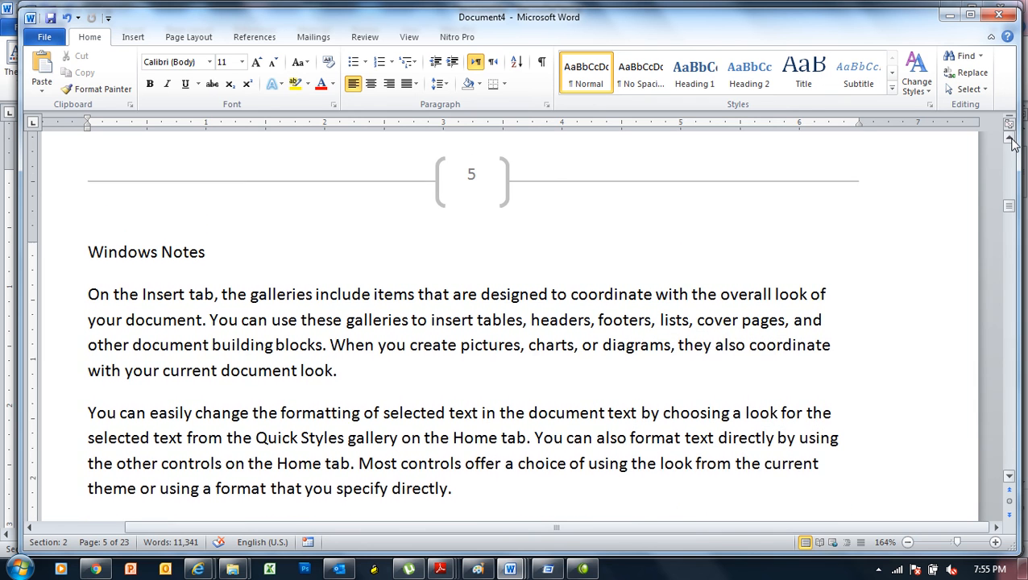
- Center the "Windows Notes" title and restart the page numbering of section 2 at 1
{"action": "left_click", "coordinate": [1012, 143]}
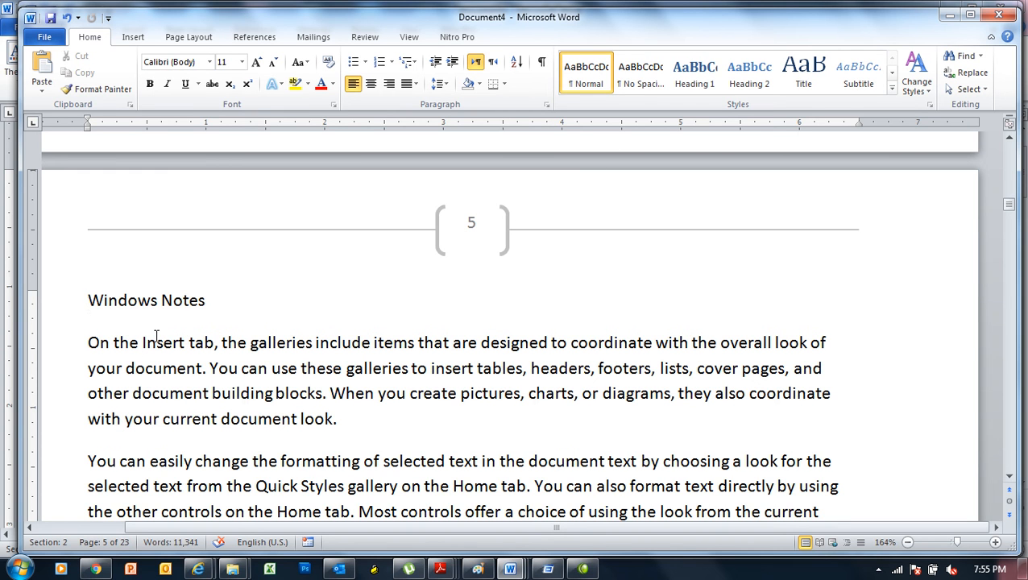
{"action": "key", "text": "ctrl+e"}
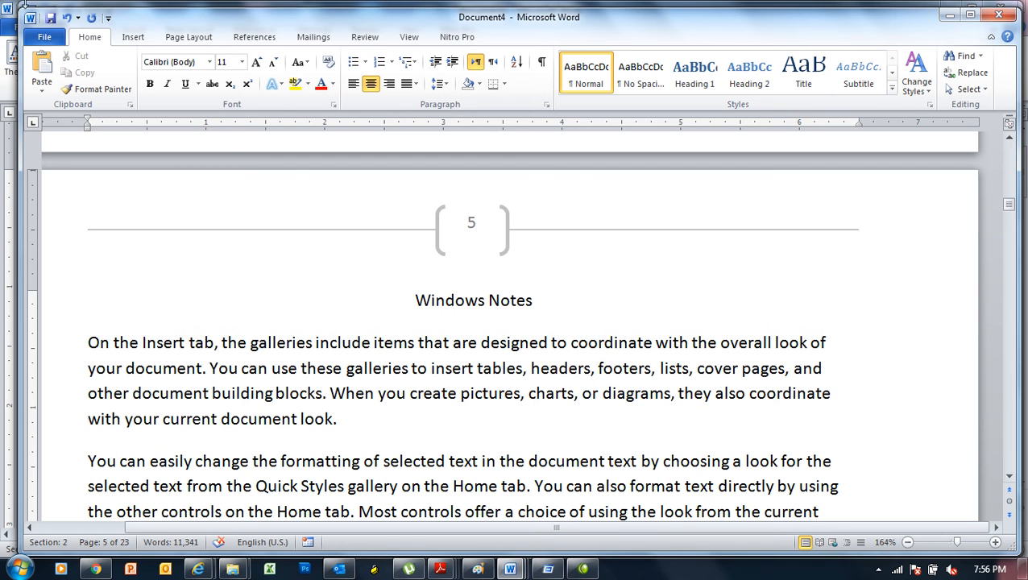
{"action": "left_click", "coordinate": [139, 40]}
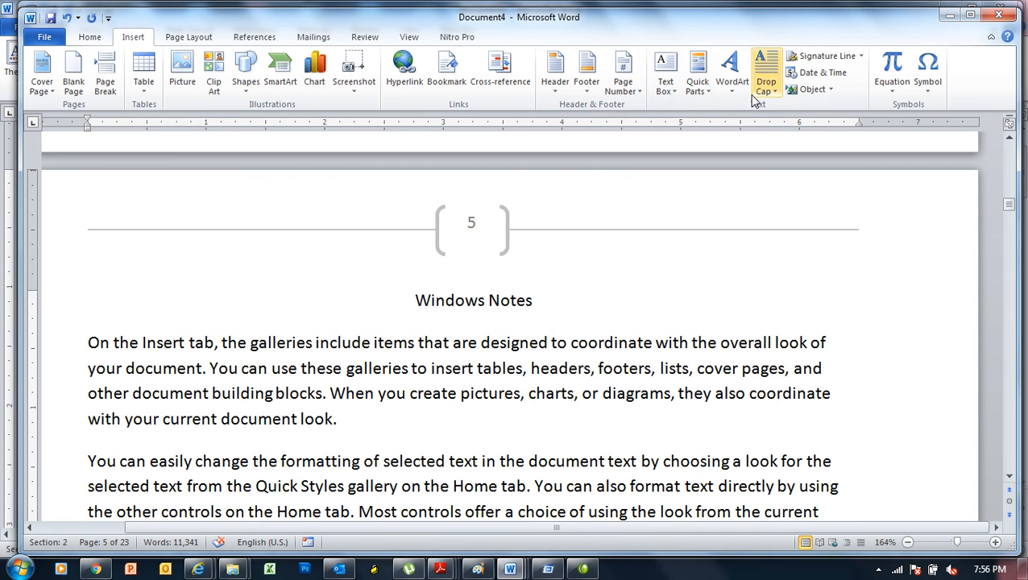
{"action": "left_click", "coordinate": [633, 95]}
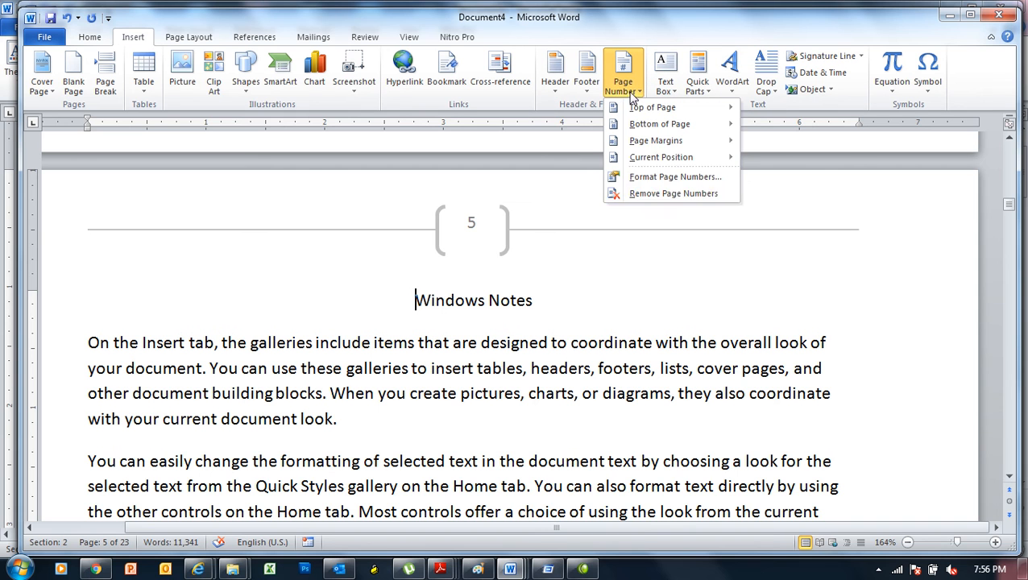
{"action": "left_click", "coordinate": [727, 179]}
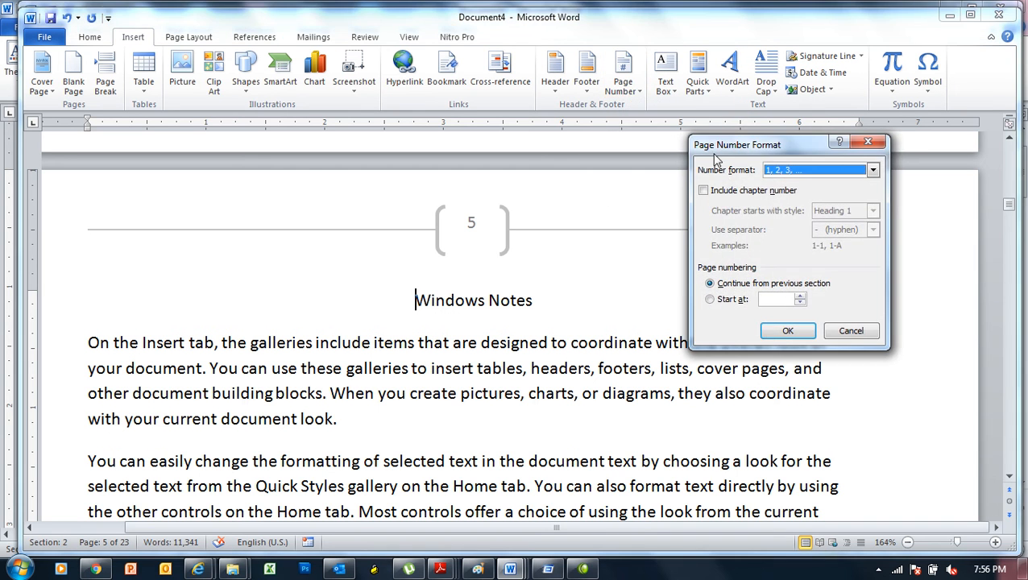
{"action": "left_click_drag", "start_coordinate": [729, 153], "coordinate": [757, 151]}
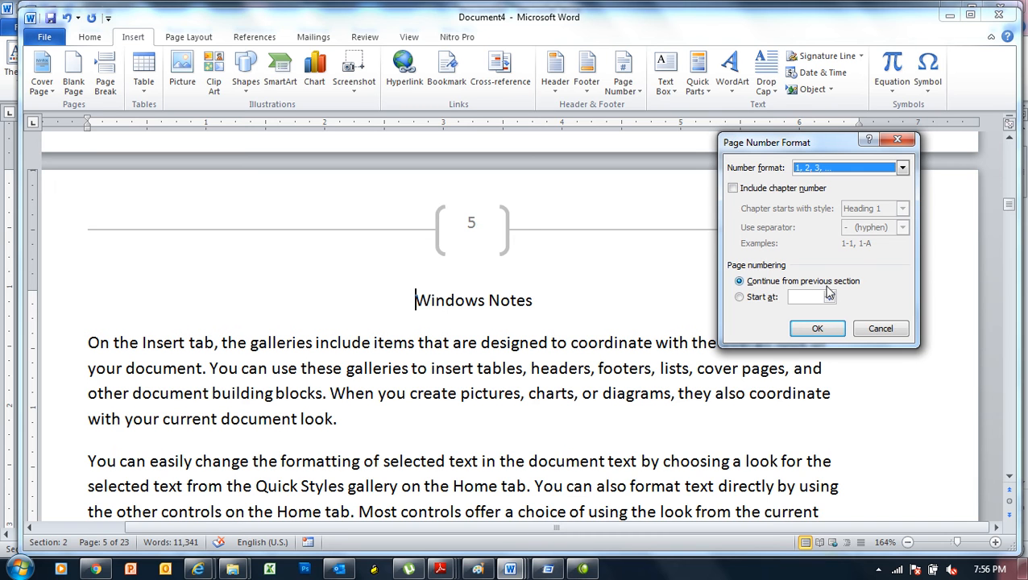
{"action": "left_click", "coordinate": [759, 297]}
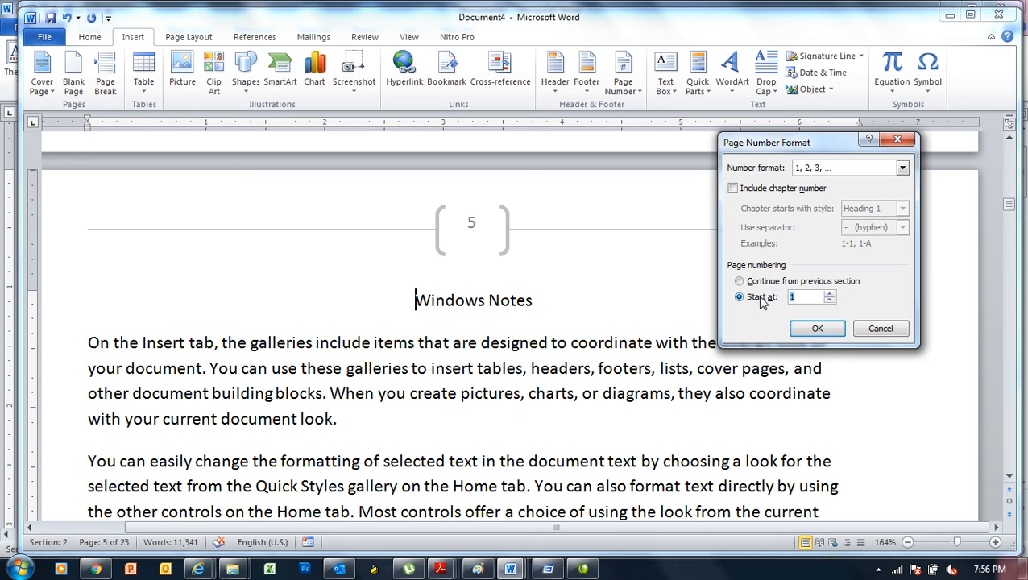
{"action": "left_click", "coordinate": [818, 330]}
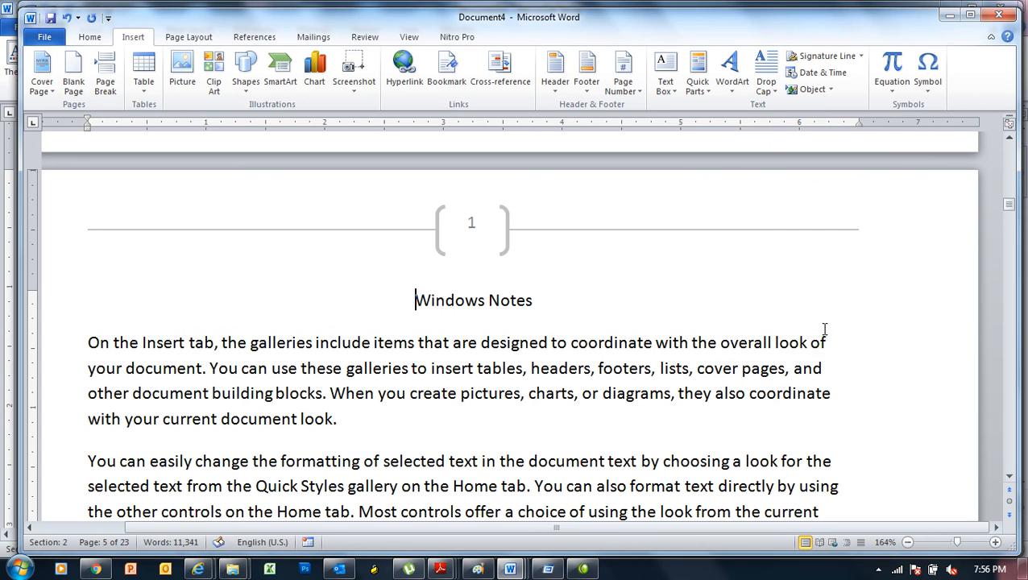
- Review the page numbers around the boundary between section 1 and section 2
{"action": "key", "text": "Up"}
{"action": "key", "text": "Up"}
{"action": "key", "text": "Up"}
{"action": "key", "text": "Up"}
{"action": "key", "text": "Up"}
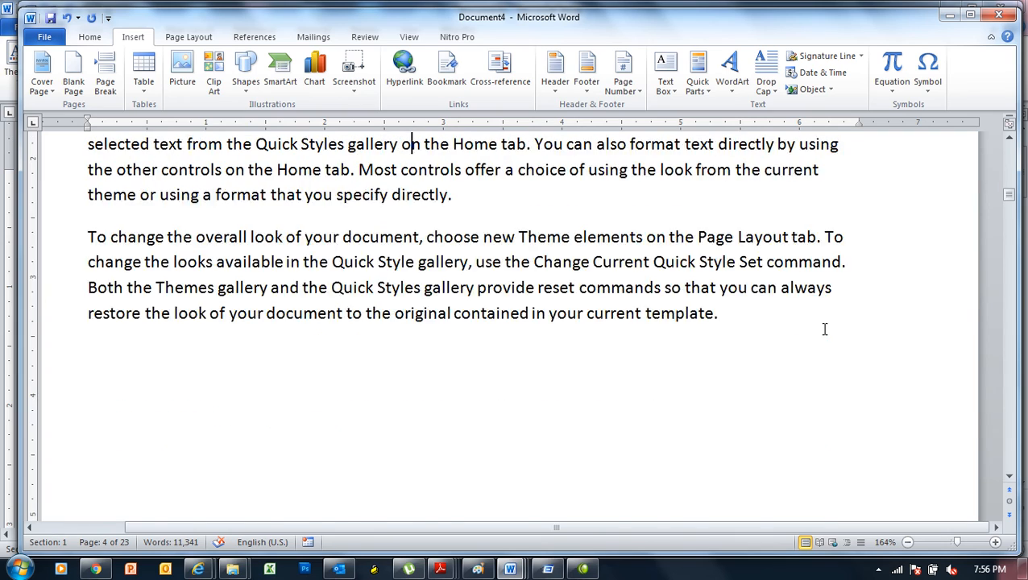
{"action": "key", "text": "Down"}
{"action": "key", "text": "Down"}
{"action": "key", "text": "Down"}
{"action": "key", "text": "Down"}
{"action": "key", "text": "Down"}
{"action": "key", "text": "Down"}
{"action": "key", "text": "Down"}
{"action": "key", "text": "Down"}
{"action": "key", "text": "Down"}
{"action": "key", "text": "Down"}
{"action": "key", "text": "Down"}
{"action": "key", "text": "Down"}
{"action": "key", "text": "Down"}
{"action": "key", "text": "Down"}
{"action": "key", "text": "Down"}
{"action": "key", "text": "Down"}
{"action": "key", "text": "Down"}
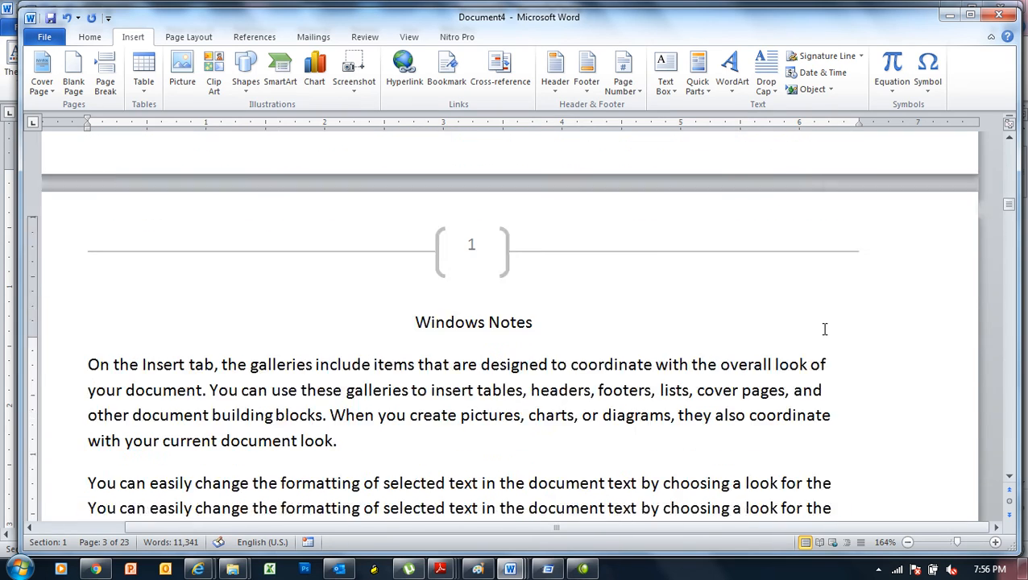
{"action": "key", "text": "Up"}
{"action": "key", "text": "Up"}
{"action": "key", "text": "Up"}
{"action": "key", "text": "Up"}
{"action": "key", "text": "Up"}
{"action": "key", "text": "Up"}
{"action": "key", "text": "Up"}
{"action": "key", "text": "Up"}
{"action": "key", "text": "Down"}
{"action": "key", "text": "Down"}
{"action": "key", "text": "Down"}
{"action": "key", "text": "Down"}
{"action": "key", "text": "Down"}
{"action": "key", "text": "Down"}
{"action": "key", "text": "Down"}
{"action": "key", "text": "Down"}
{"action": "key", "text": "Down"}
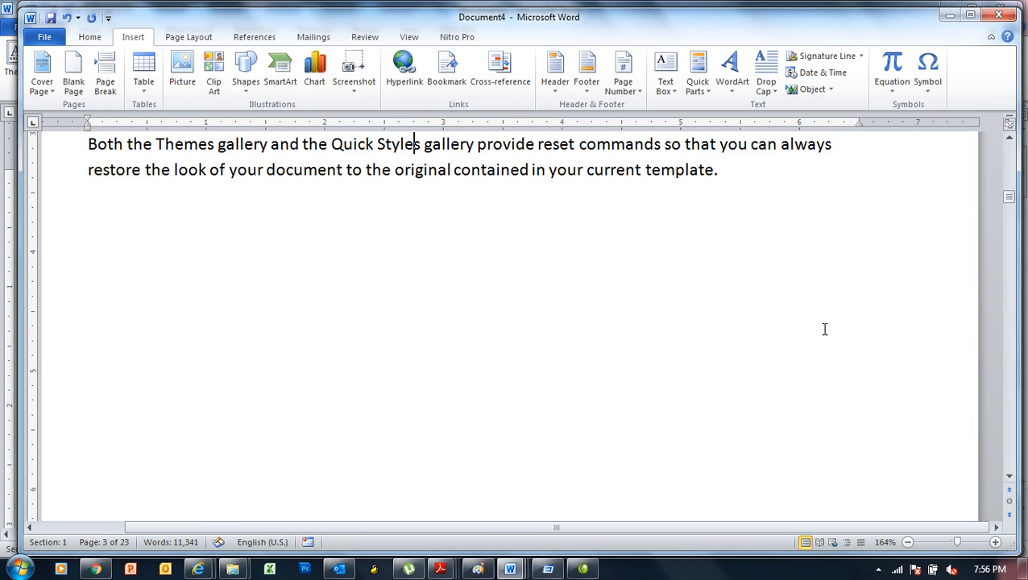
{"action": "key", "text": "Down"}
{"action": "key", "text": "Down"}
{"action": "key", "text": "Down"}
{"action": "key", "text": "Down"}
{"action": "key", "text": "Down"}
{"action": "key", "text": "Down"}
{"action": "key", "text": "Down"}
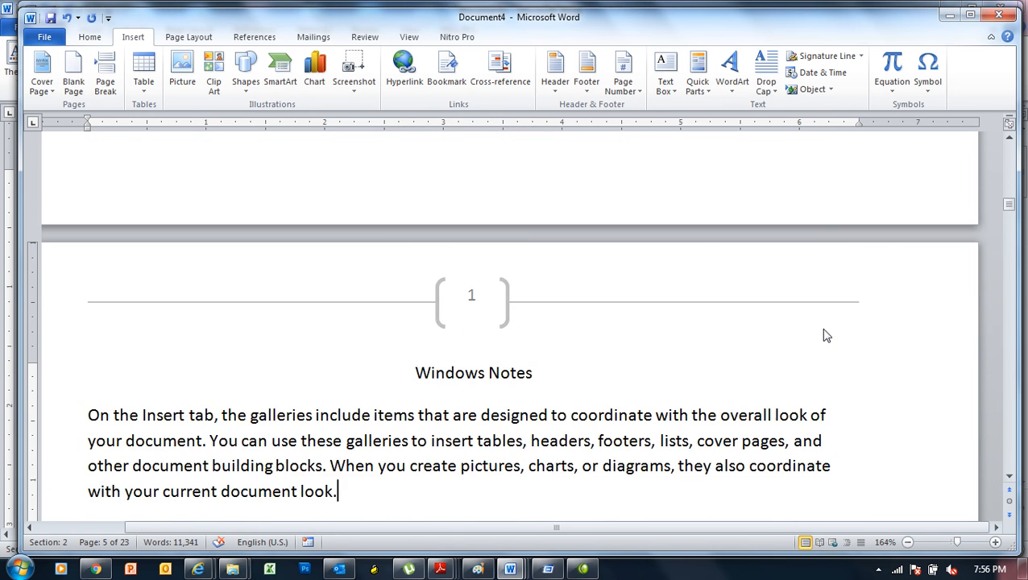
{"action": "key", "text": "Down"}
{"action": "key", "text": "Down"}
{"action": "key", "text": "Down"}
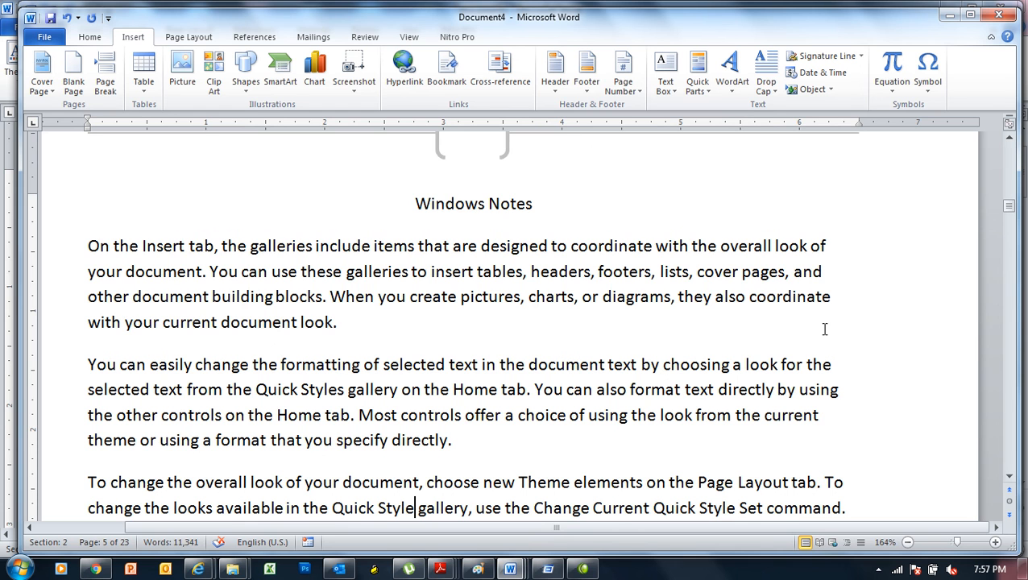
- Go to section 3 and check the page number above the "MS Word Notes" title
{"action": "left_click", "coordinate": [708, 244]}
{"action": "key", "text": "ctrl+g"}
{"action": "type", "text": "3"}
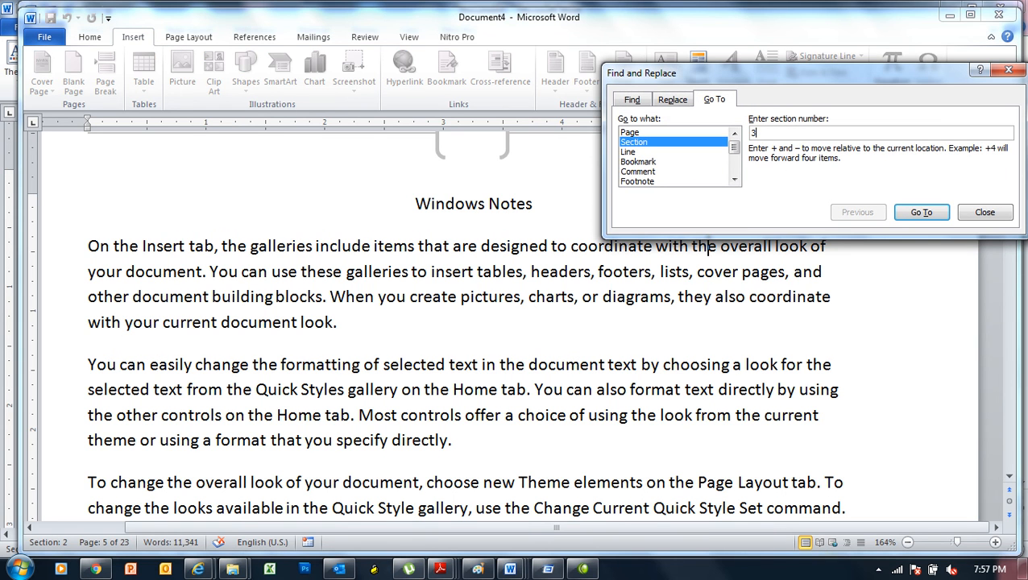
{"action": "left_click", "coordinate": [920, 212]}
{"action": "left_click", "coordinate": [984, 216]}
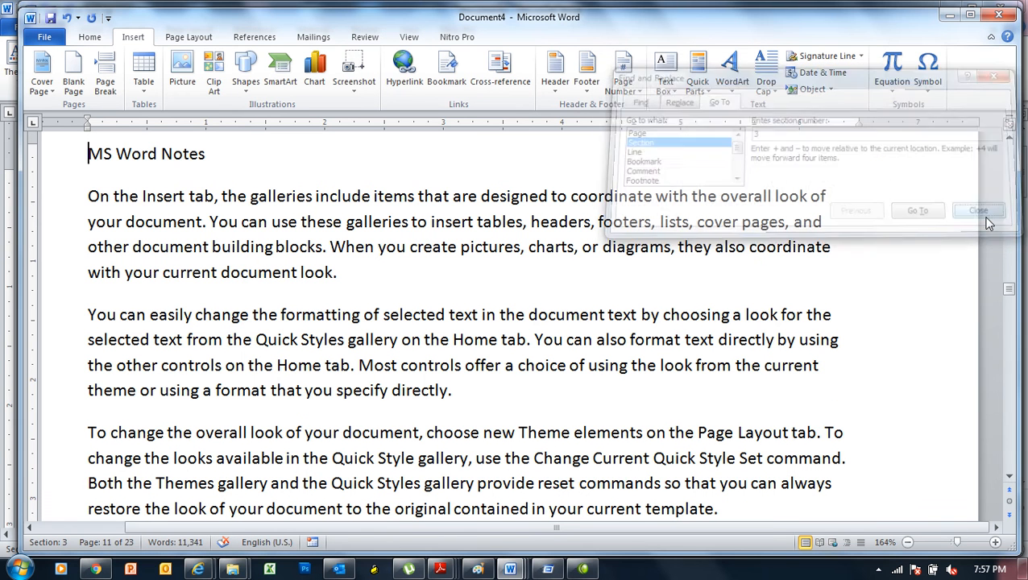
{"action": "left_click", "coordinate": [1009, 141]}
{"action": "left_click", "coordinate": [1010, 141]}
{"action": "left_click", "coordinate": [1009, 141]}
{"action": "left_click", "coordinate": [1009, 141]}
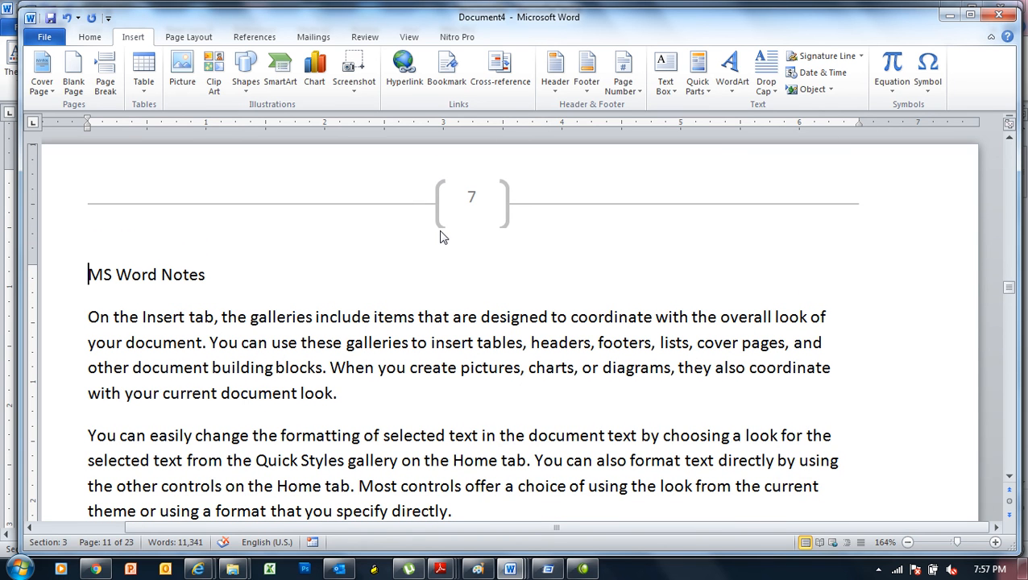
- Change section 3's page number format to A, B, C, ... with numbering continued from the previous section
{"action": "left_click", "coordinate": [637, 93]}
{"action": "left_click", "coordinate": [677, 177]}
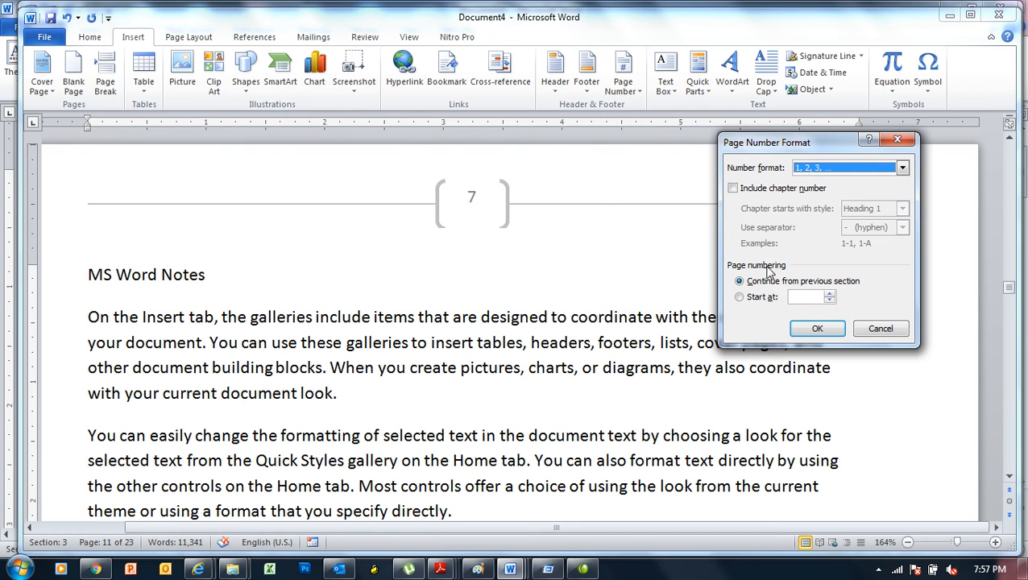
{"action": "left_click", "coordinate": [758, 300]}
{"action": "left_click", "coordinate": [844, 168]}
{"action": "left_click", "coordinate": [902, 219]}
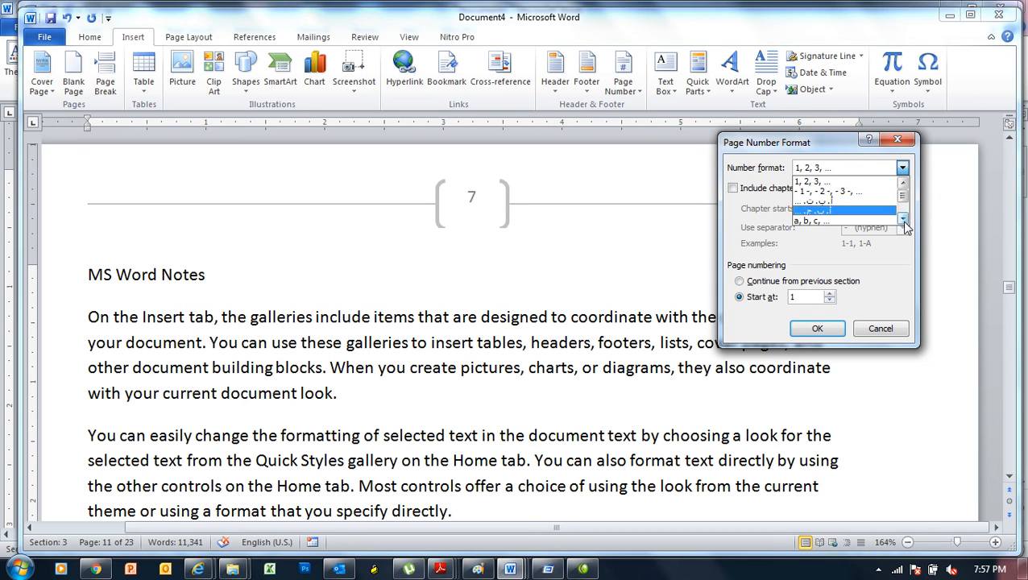
{"action": "left_click", "coordinate": [822, 221]}
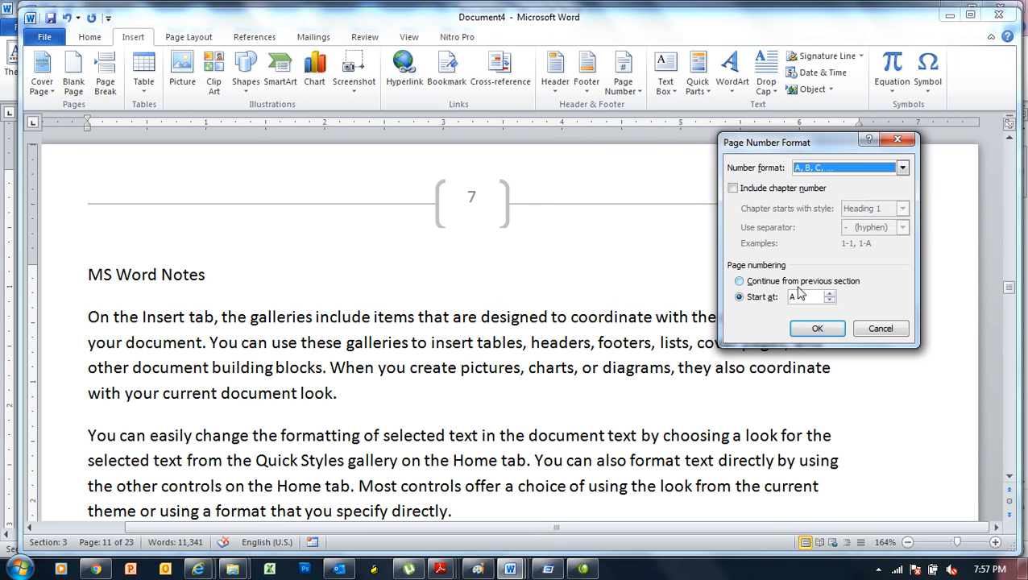
{"action": "left_click", "coordinate": [796, 286]}
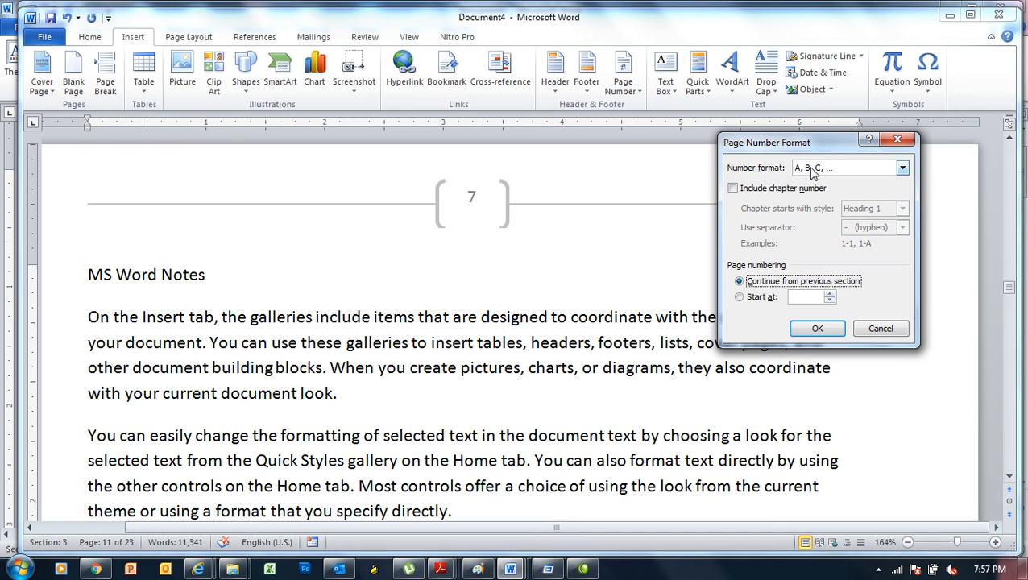
{"action": "left_click", "coordinate": [816, 329]}
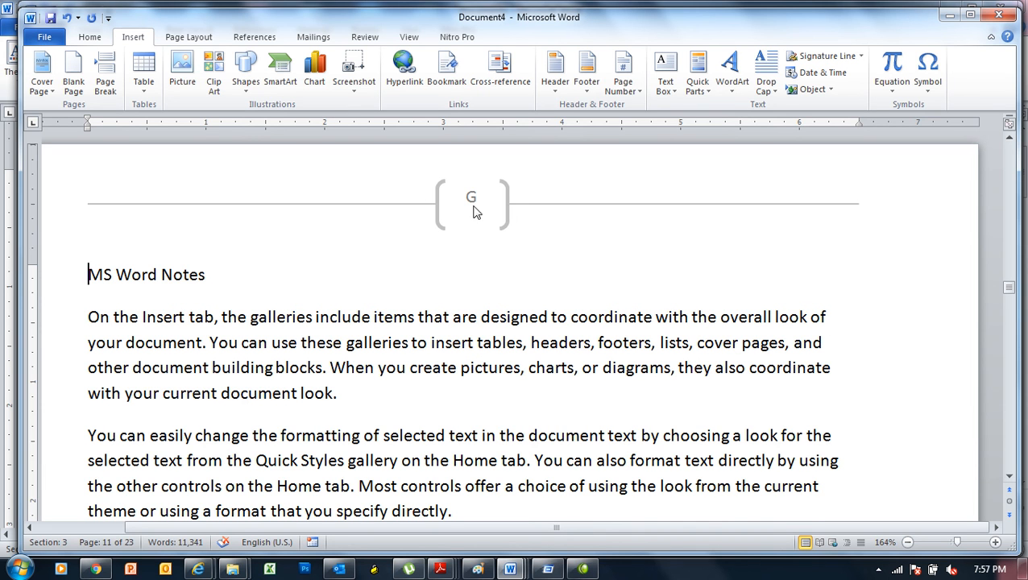
- Restart the page numbering of the "MS Word Notes" section at A
{"action": "left_click", "coordinate": [622, 84]}
{"action": "left_click", "coordinate": [679, 178]}
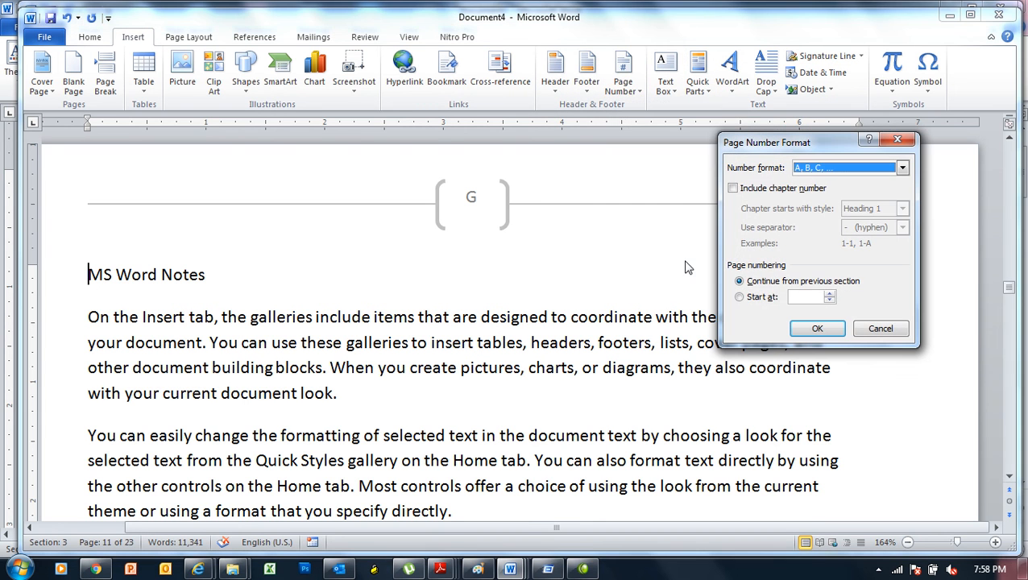
{"action": "left_click", "coordinate": [758, 297]}
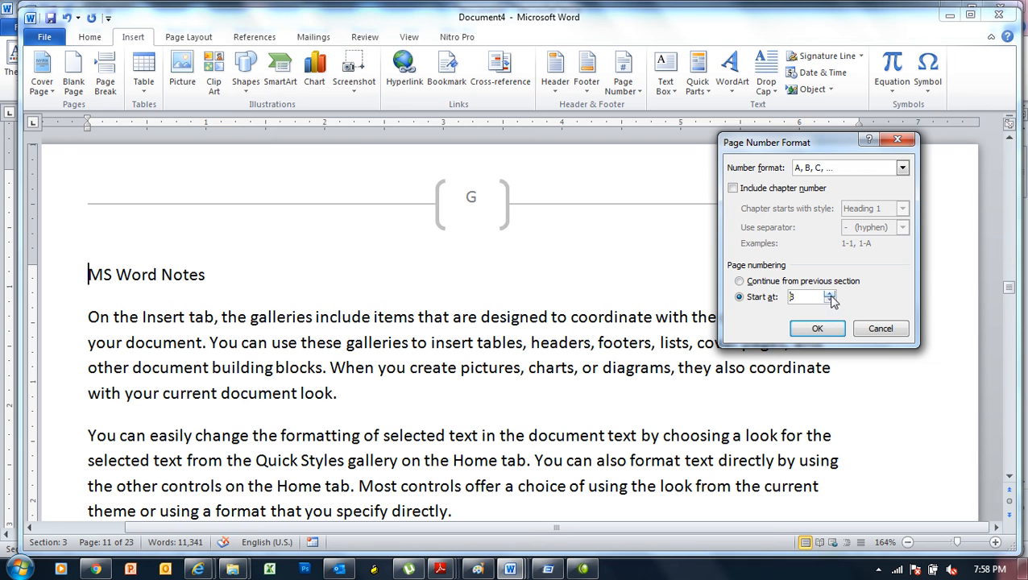
{"action": "left_click", "coordinate": [820, 335]}
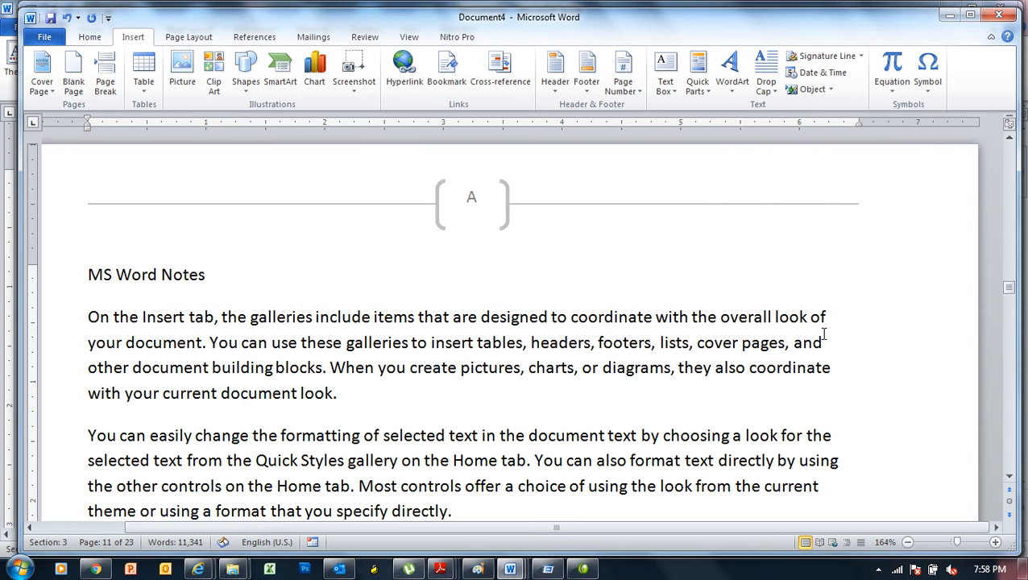
- Go to section 4, remove the extra space in the "MS Excel Notes" title and center it
{"action": "key", "text": "ctrl+g"}
{"action": "type", "text": "4"}
{"action": "left_click", "coordinate": [923, 398]}
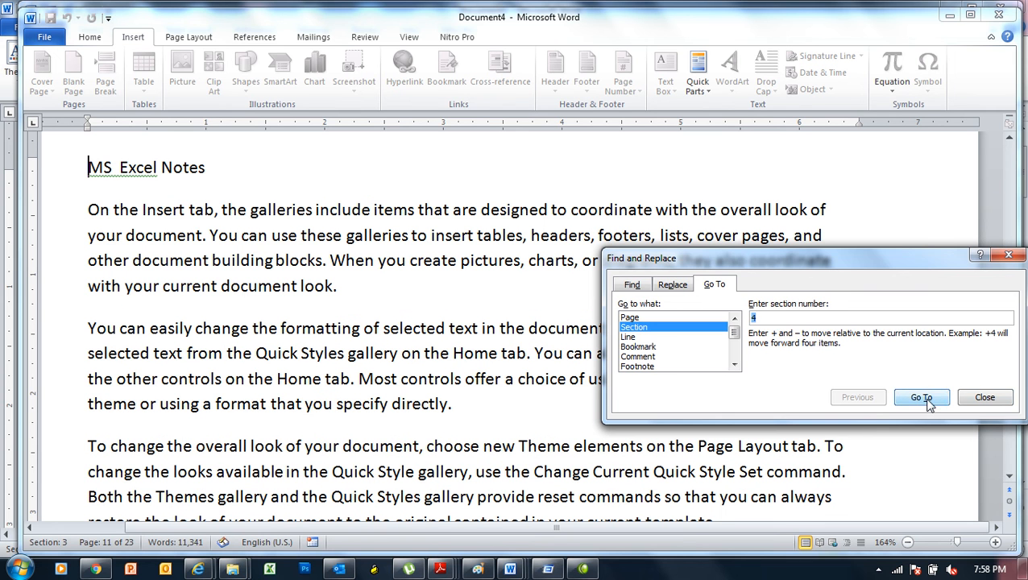
{"action": "left_click", "coordinate": [984, 397]}
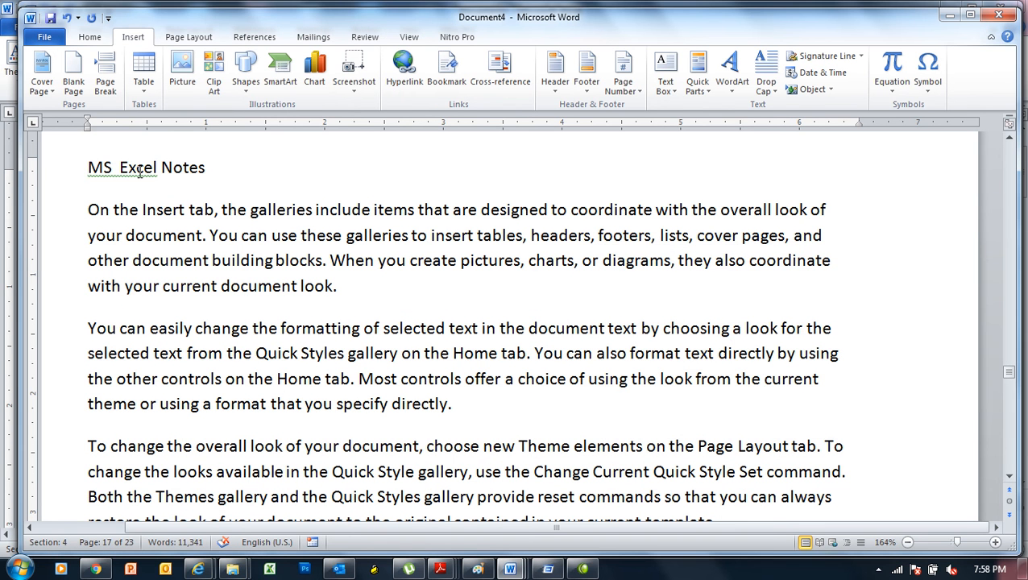
{"action": "key", "text": "BackSpace"}
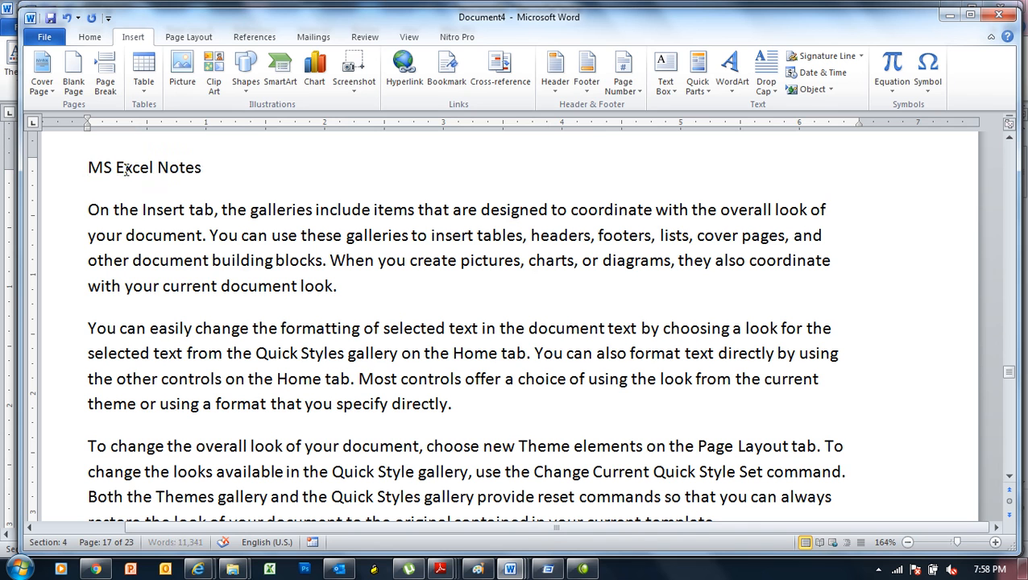
{"action": "key", "text": "ctrl+e"}
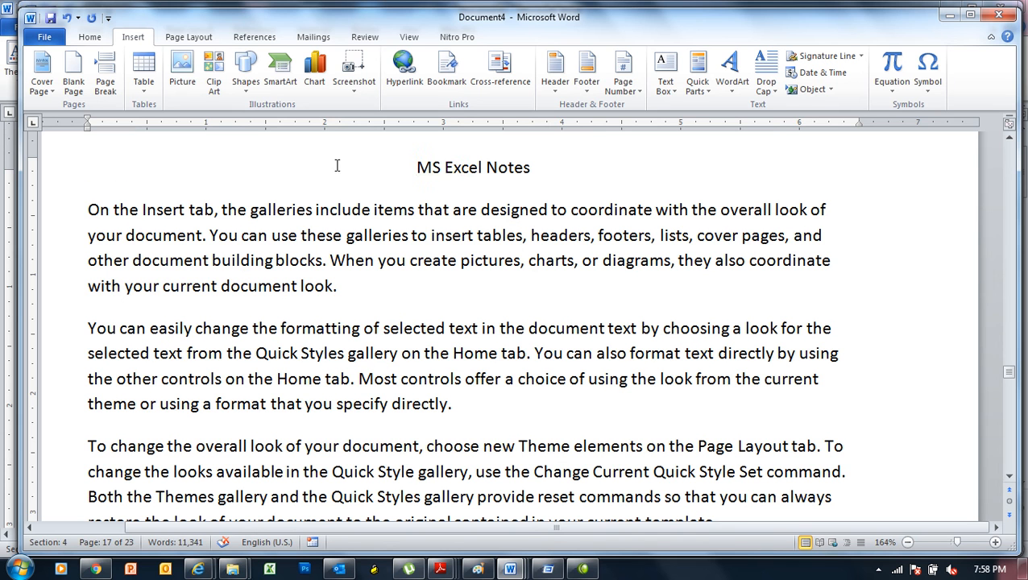
- Change section 4's page number format to i, ii, iii, ... and start its numbering at i
{"action": "left_click", "coordinate": [1010, 139]}
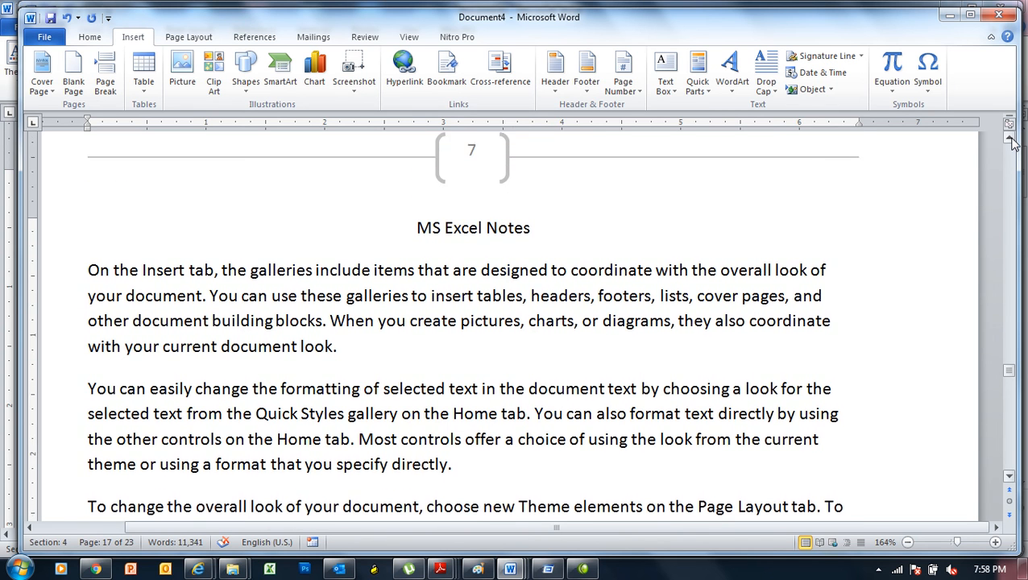
{"action": "left_click", "coordinate": [623, 85]}
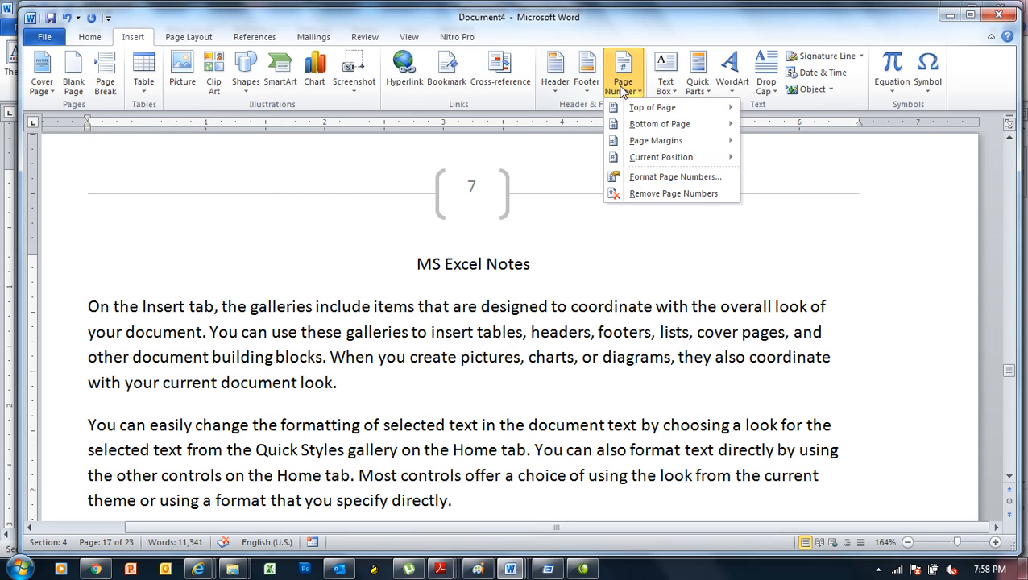
{"action": "left_click", "coordinate": [624, 177]}
{"action": "left_click", "coordinate": [830, 169]}
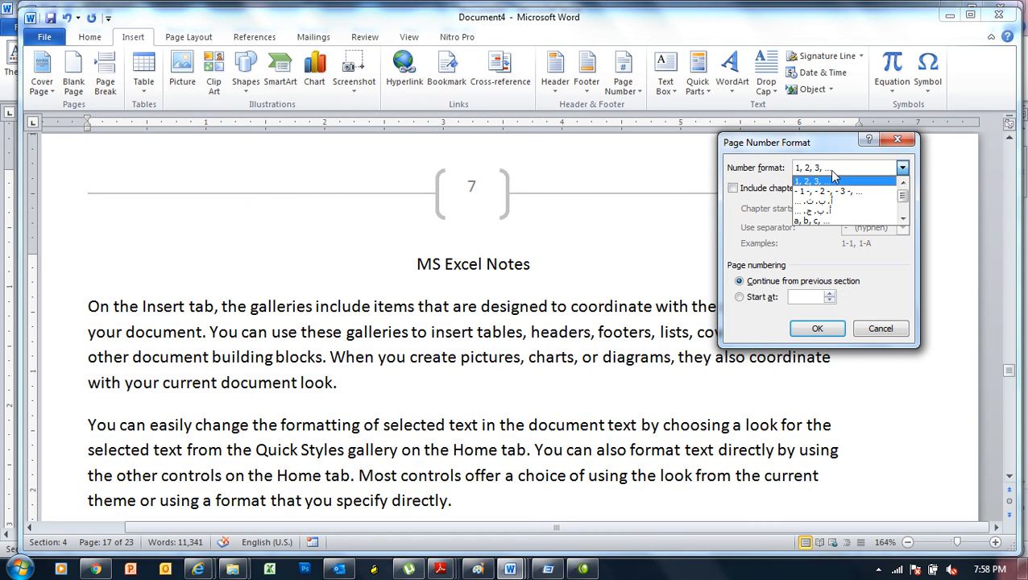
{"action": "left_click", "coordinate": [903, 219]}
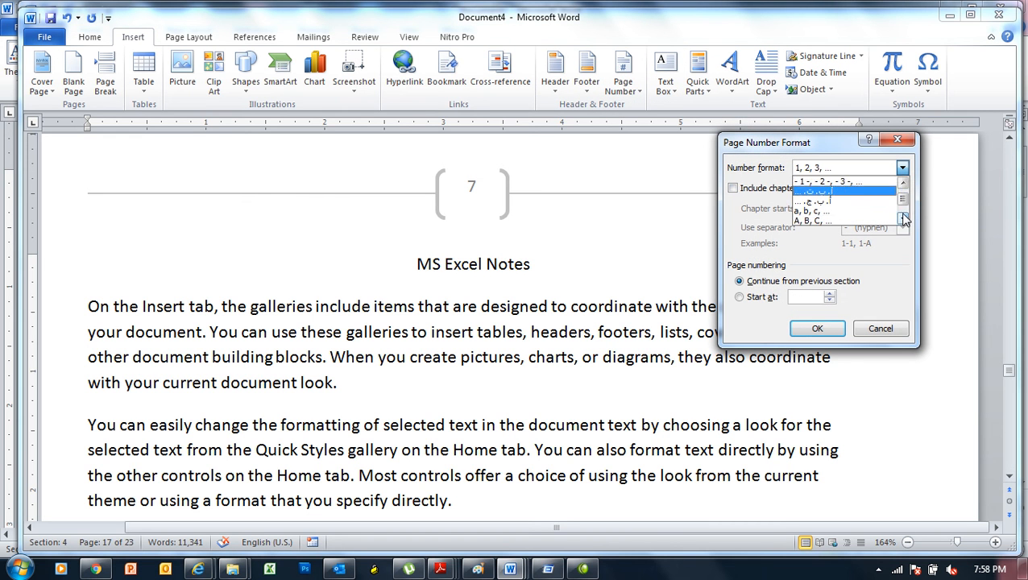
{"action": "left_click", "coordinate": [903, 218]}
{"action": "left_click", "coordinate": [829, 213]}
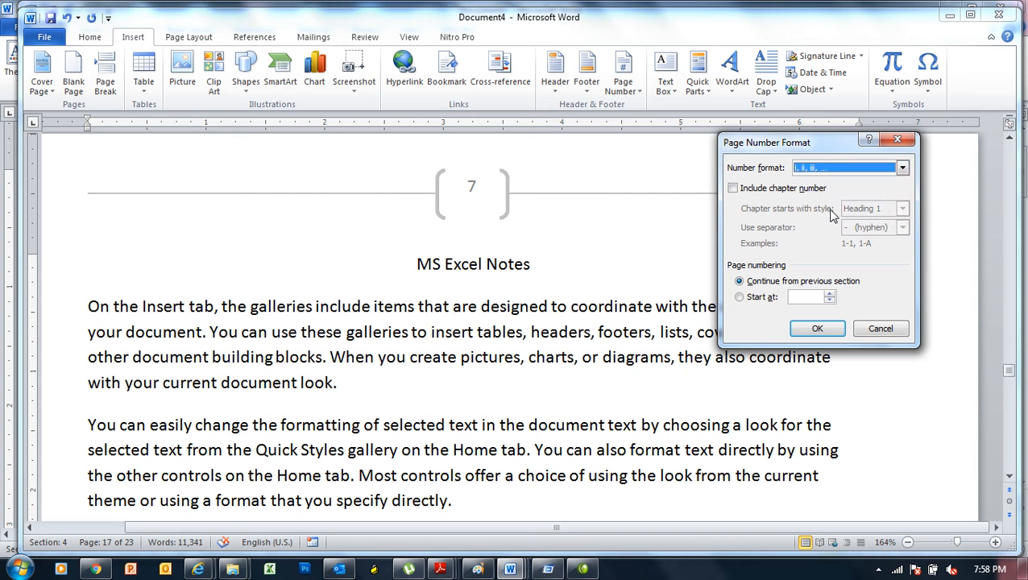
{"action": "left_click", "coordinate": [771, 300]}
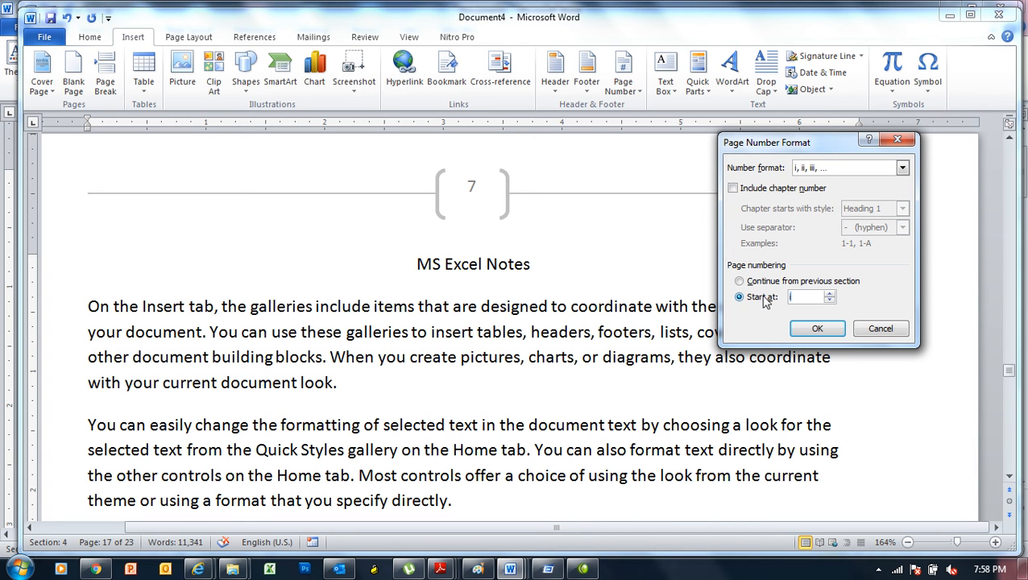
{"action": "left_click", "coordinate": [817, 328]}
- Go to section 5, correct "Powe" to "Power" in the title and center the title
{"action": "key", "text": "ctrl+g"}
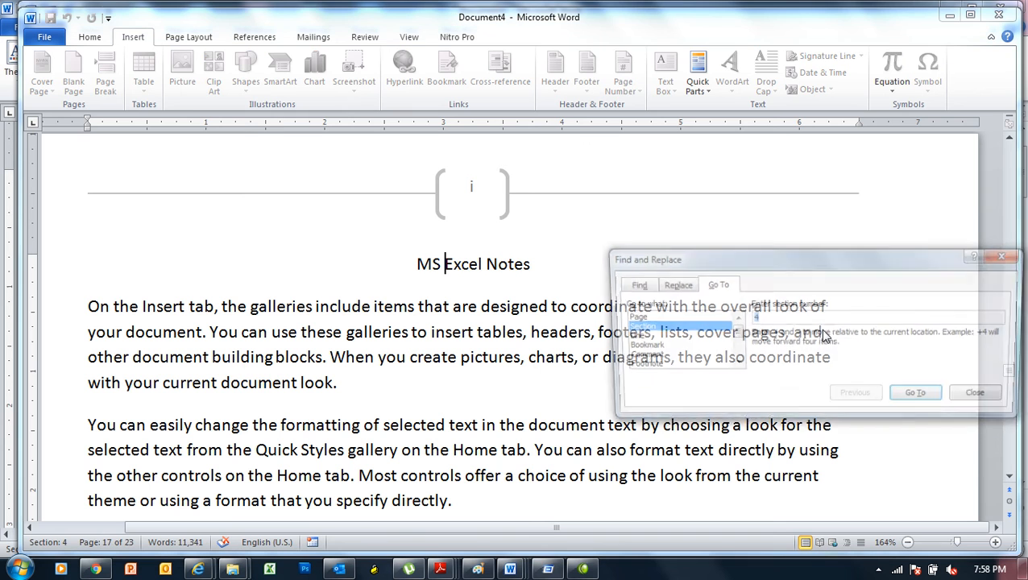
{"action": "type", "text": "5"}
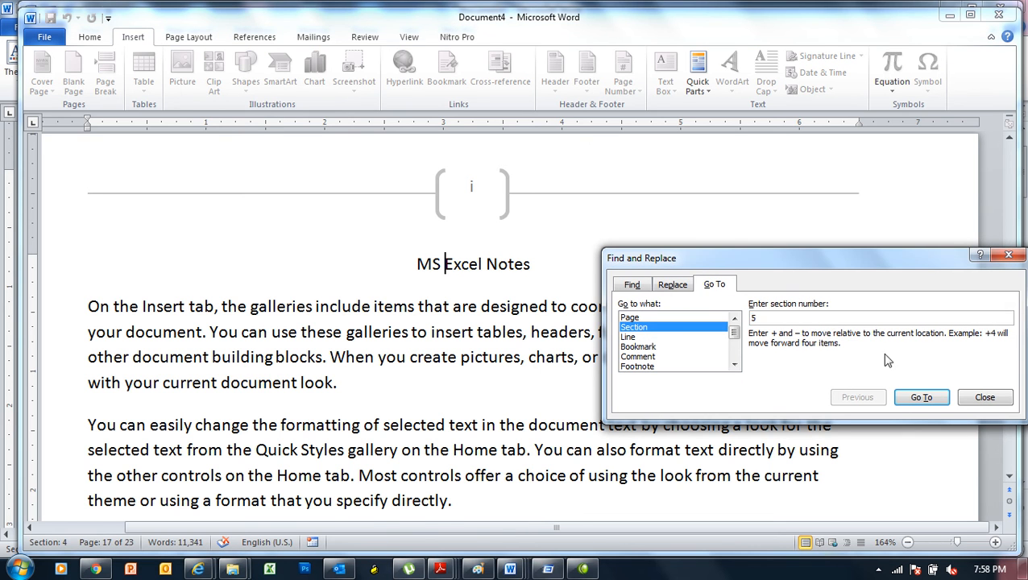
{"action": "left_click", "coordinate": [921, 397]}
{"action": "left_click", "coordinate": [985, 397]}
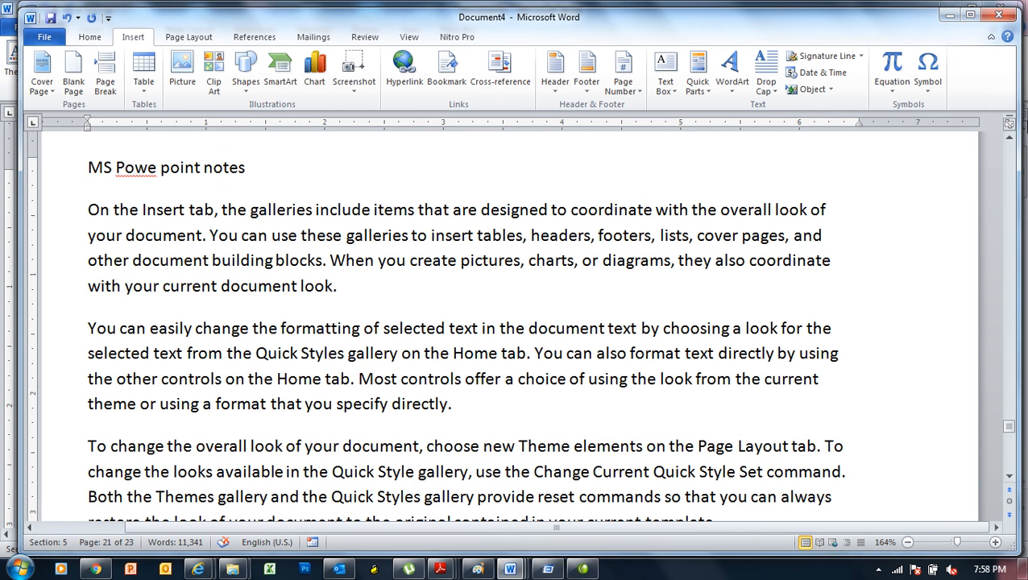
{"action": "scroll", "coordinate": [385, 137], "scroll_direction": "up", "scroll_amount": 1}
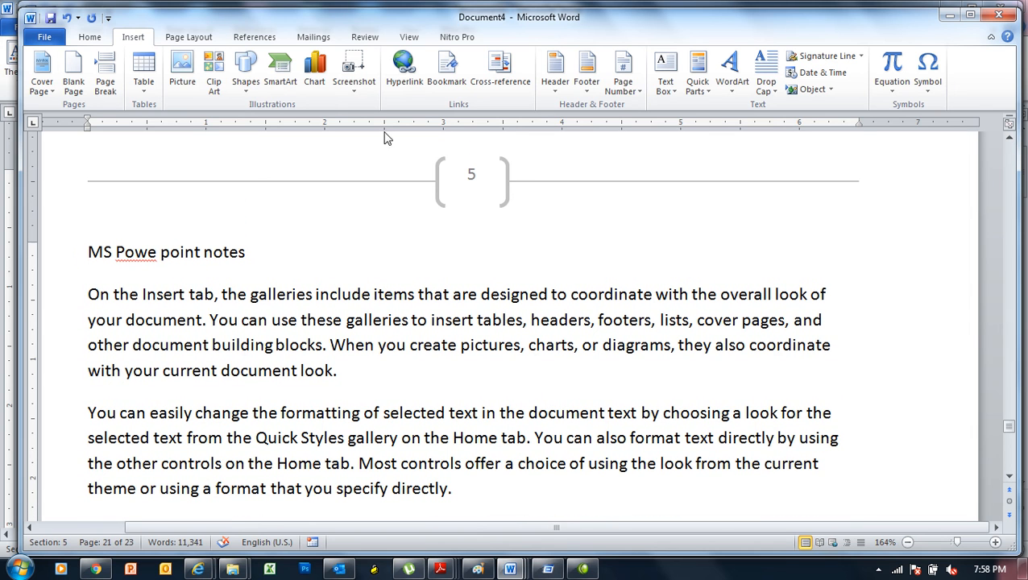
{"action": "left_click", "coordinate": [158, 252]}
{"action": "type", "text": "r"}
{"action": "key", "text": "ctrl+e"}
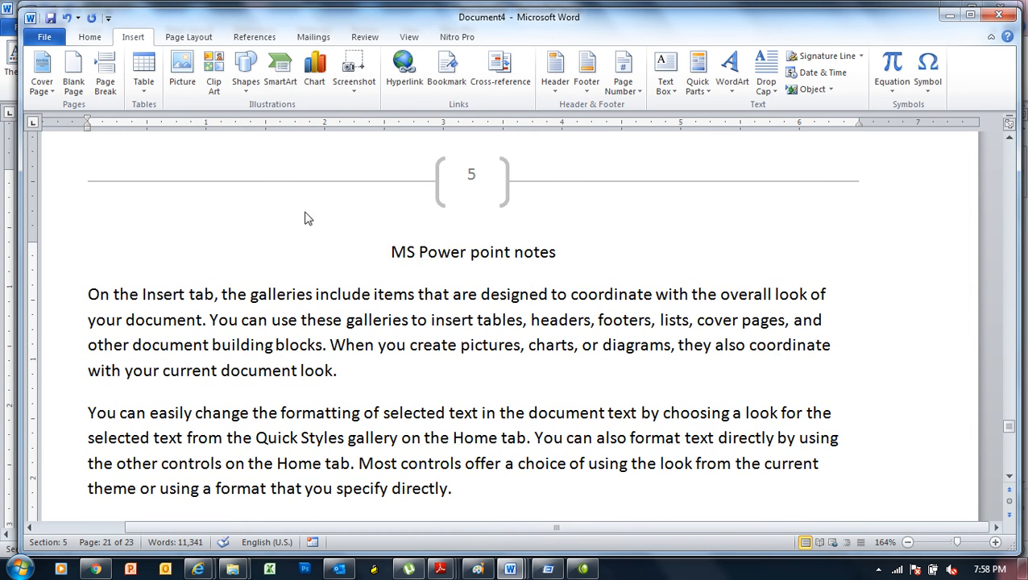
- Change section 5's page number format to a, b, c, ... and start its numbering at a
{"action": "left_click", "coordinate": [625, 90]}
{"action": "left_click", "coordinate": [675, 181]}
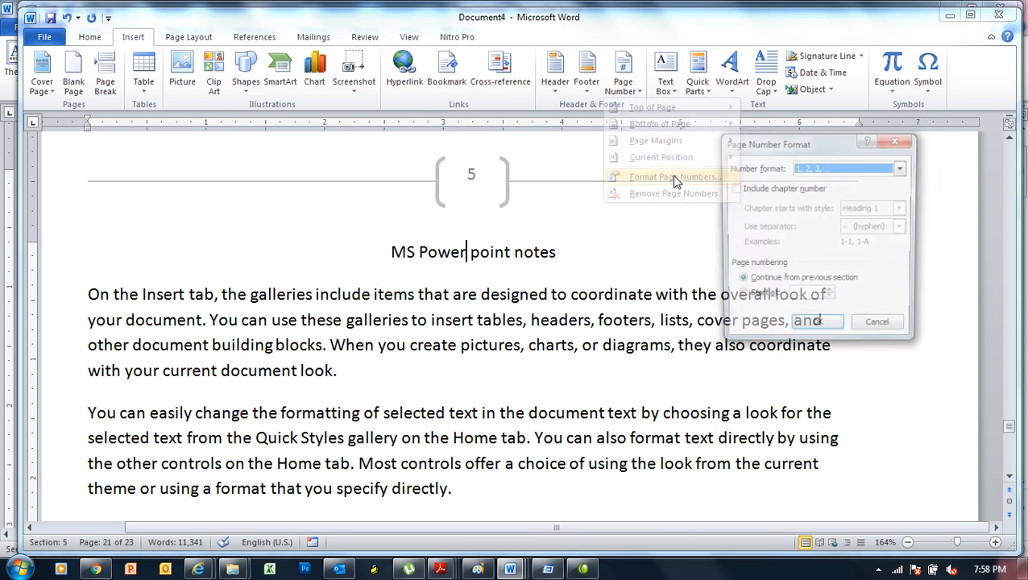
{"action": "left_click", "coordinate": [842, 168]}
{"action": "left_click_drag", "start_coordinate": [905, 194], "coordinate": [901, 210]}
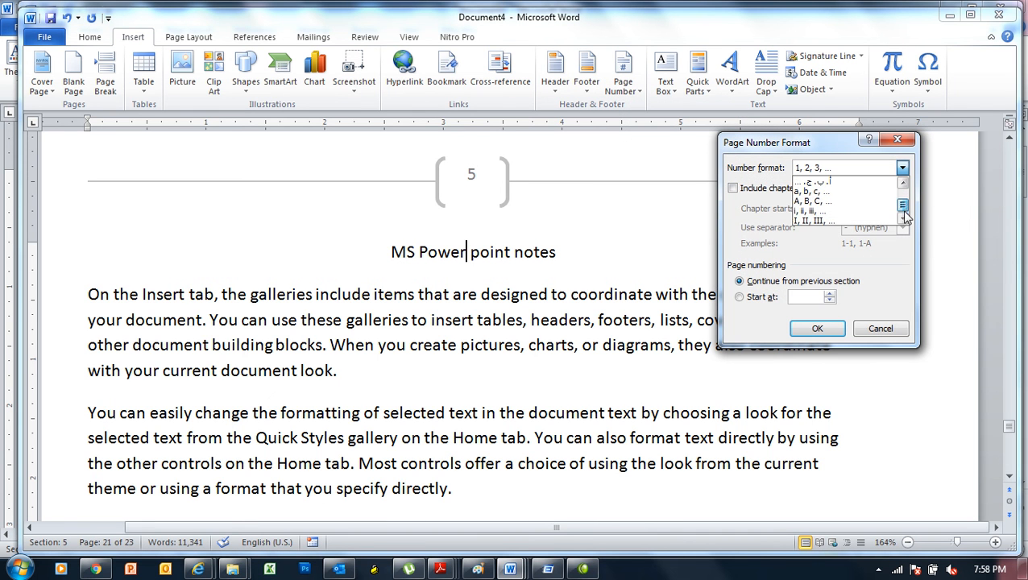
{"action": "left_click", "coordinate": [828, 199]}
{"action": "left_click", "coordinate": [738, 300]}
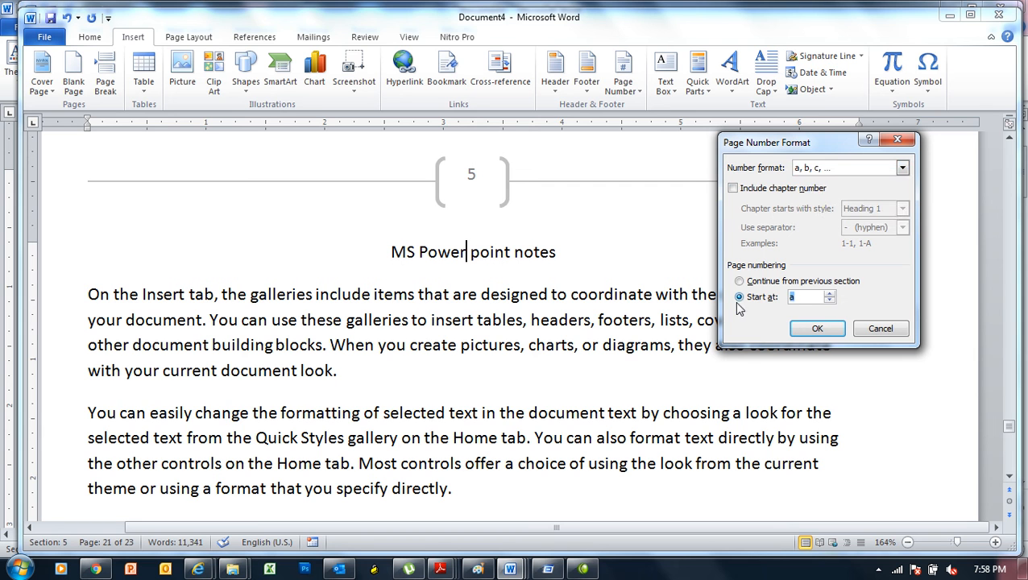
{"action": "left_click", "coordinate": [822, 327]}
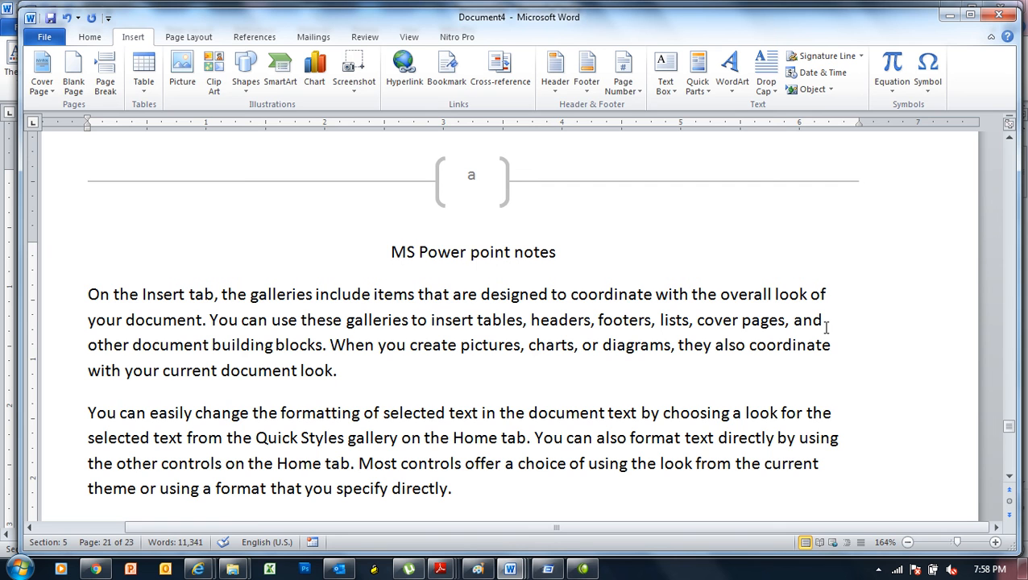
- Return to the "FIT Notes" section at the document's start and turn on continuous line numbers
{"action": "key", "text": "ctrl+Home"}
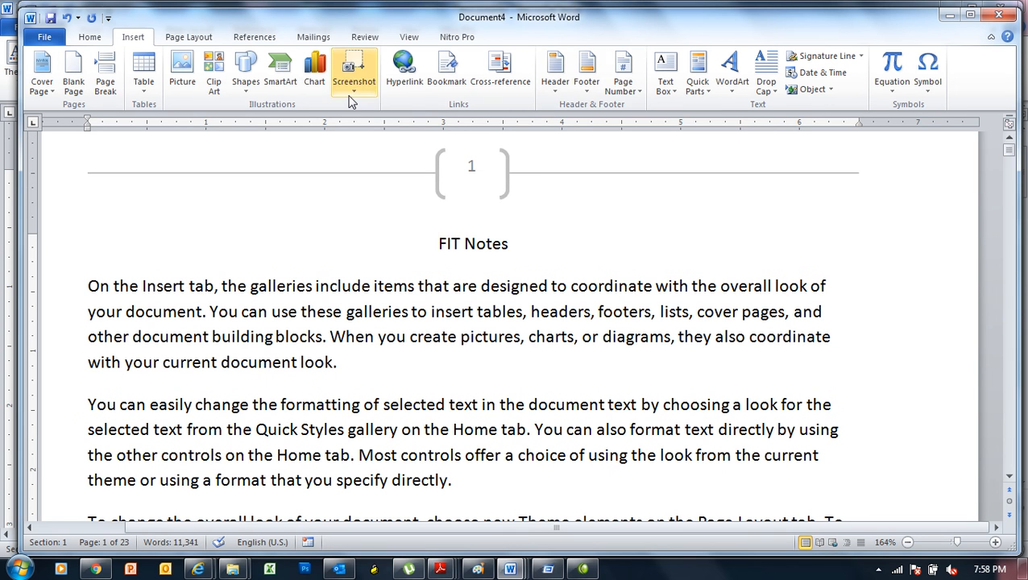
{"action": "left_click", "coordinate": [201, 37]}
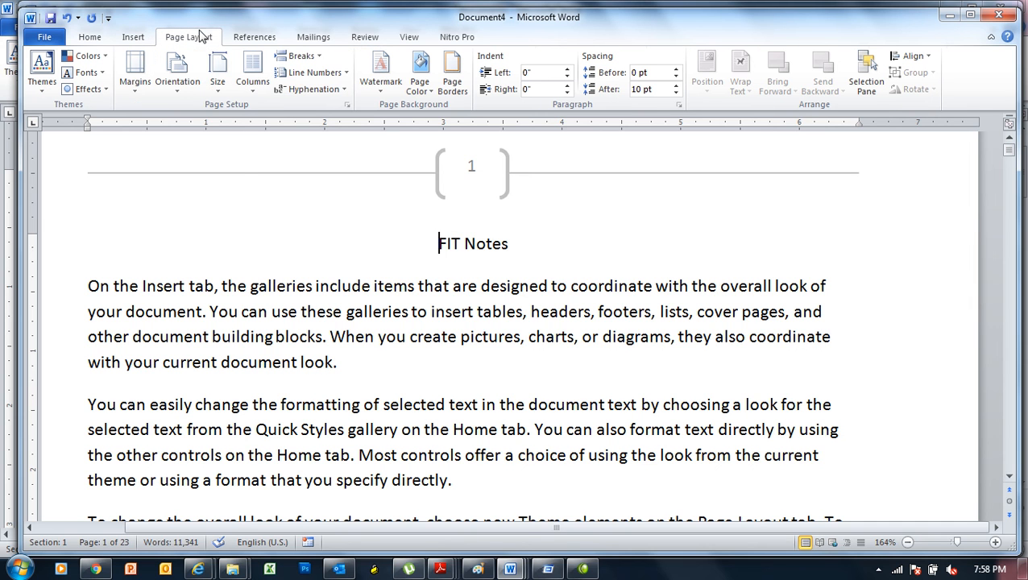
{"action": "left_click", "coordinate": [344, 73]}
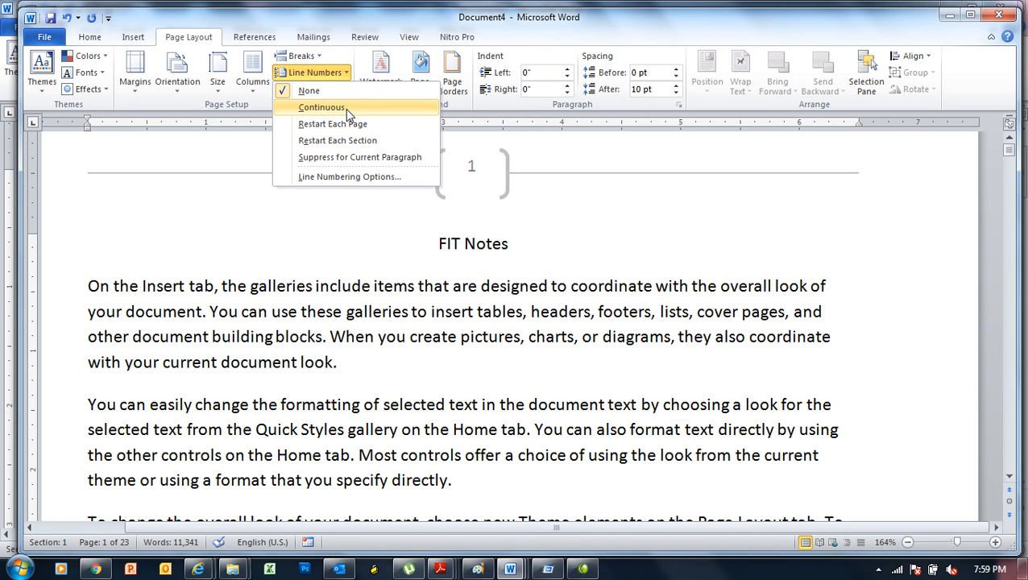
{"action": "left_click", "coordinate": [348, 110]}
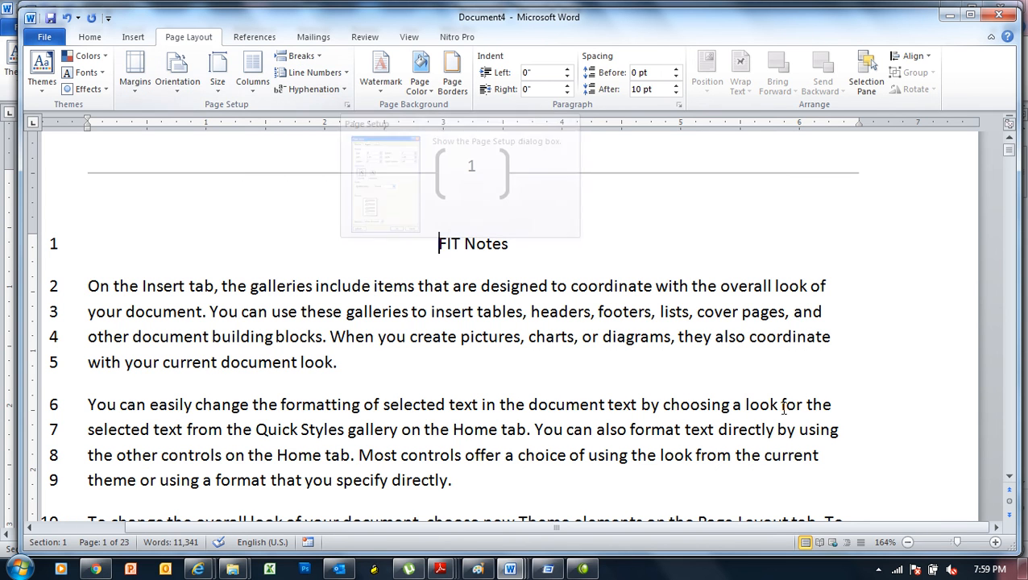
{"action": "left_click_drag", "start_coordinate": [955, 545], "coordinate": [956, 545]}
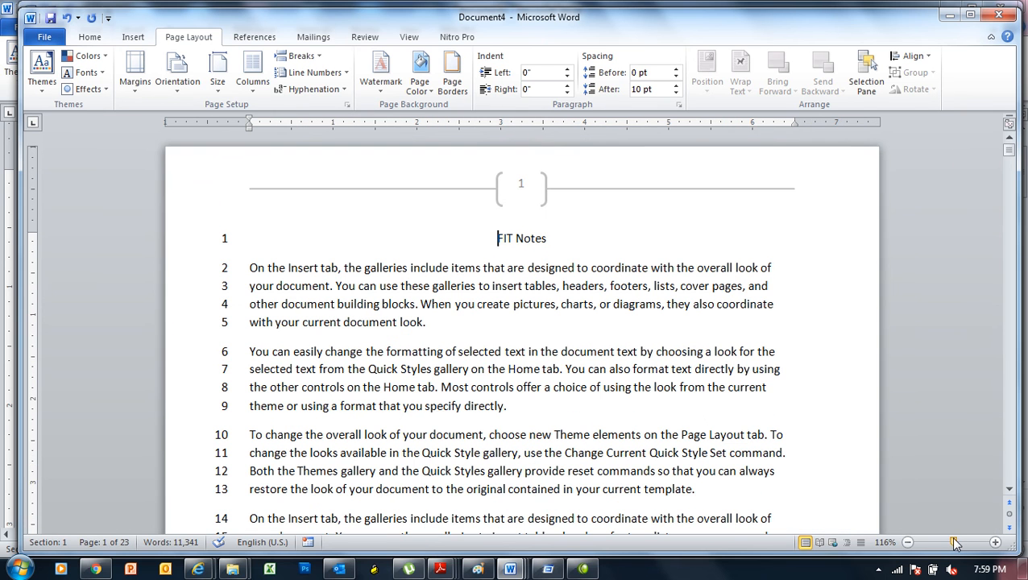
{"action": "scroll", "coordinate": [667, 449], "scroll_direction": "down", "scroll_amount": 10}
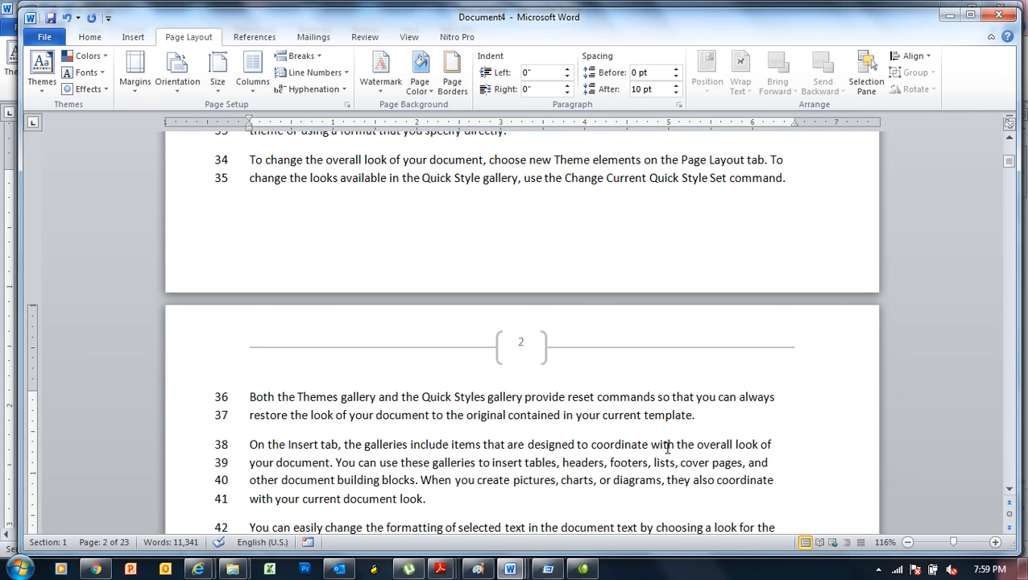
- Set the line numbers of the "FIT Notes" section to restart on each page
{"action": "left_click", "coordinate": [328, 75]}
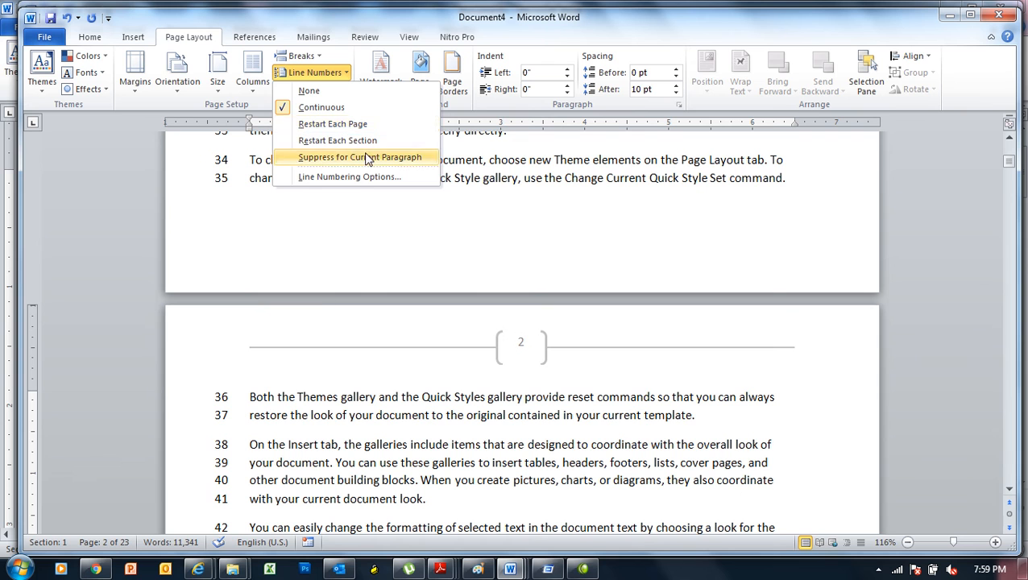
{"action": "left_click", "coordinate": [354, 123]}
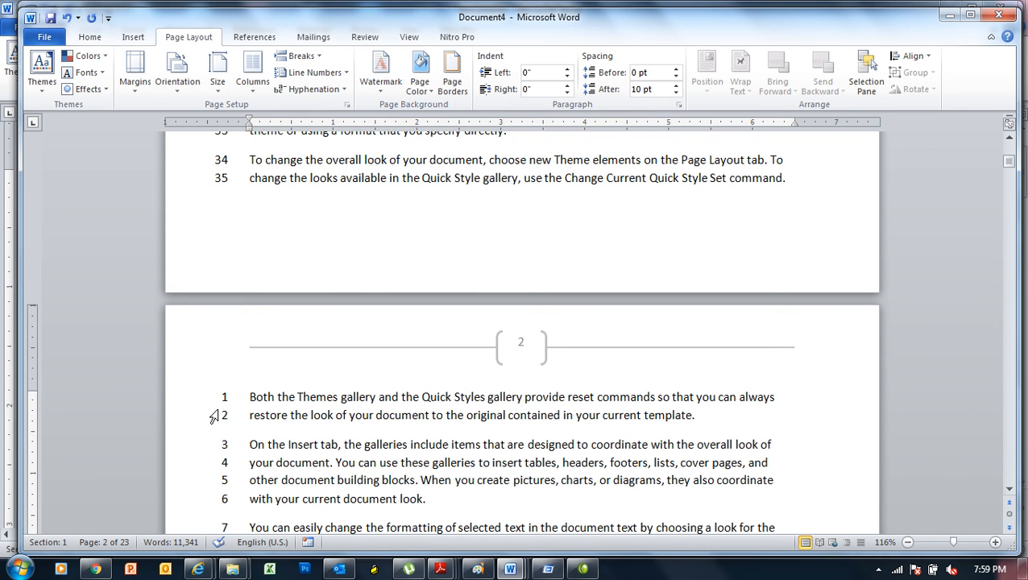
{"action": "scroll", "coordinate": [226, 414], "scroll_direction": "down", "scroll_amount": 15}
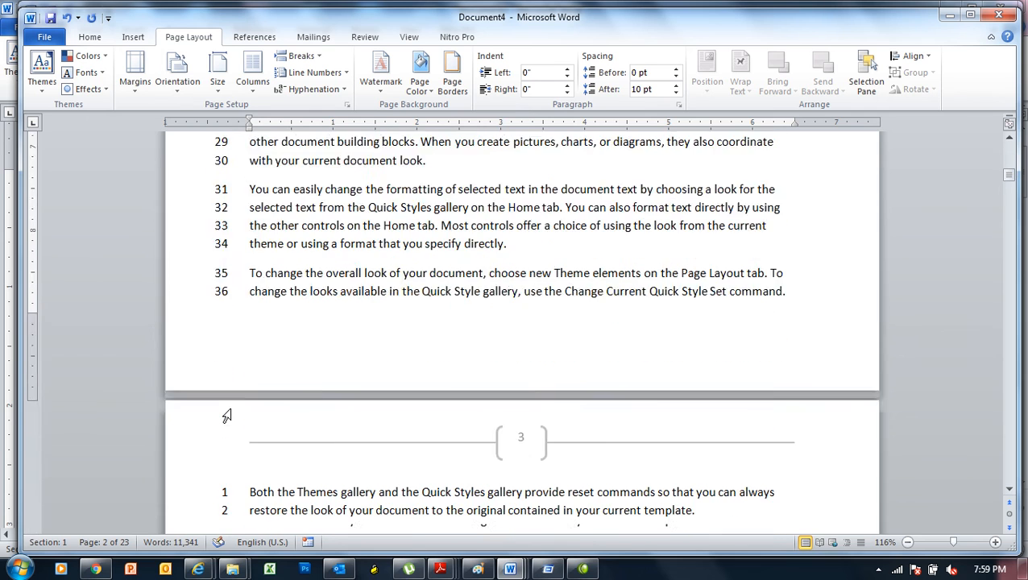
{"action": "scroll", "coordinate": [226, 415], "scroll_direction": "down", "scroll_amount": 8}
- Set the line numbers of the "FIT Notes" section to restart at each section
{"action": "key", "text": "ctrl+Home"}
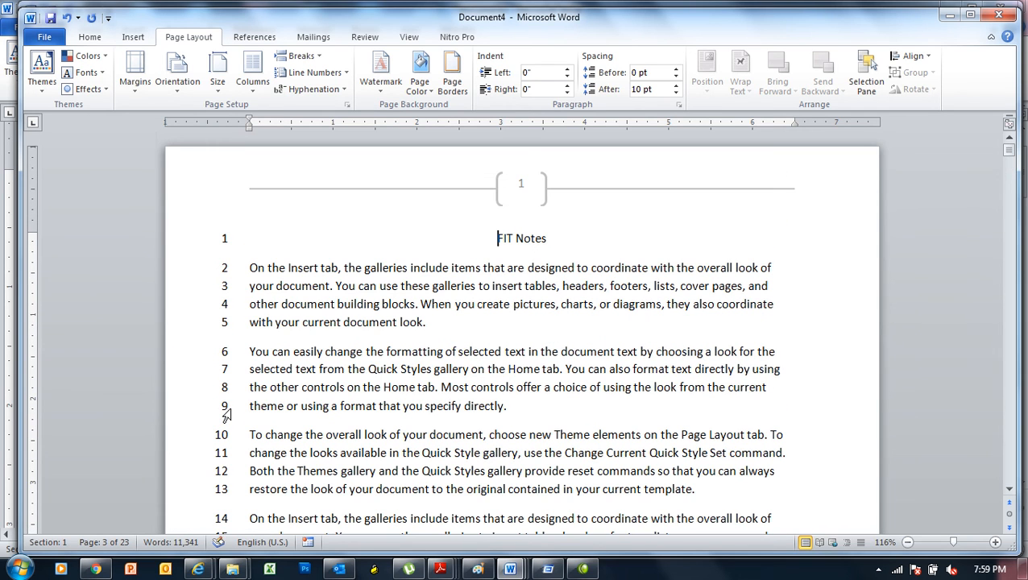
{"action": "left_click", "coordinate": [315, 75]}
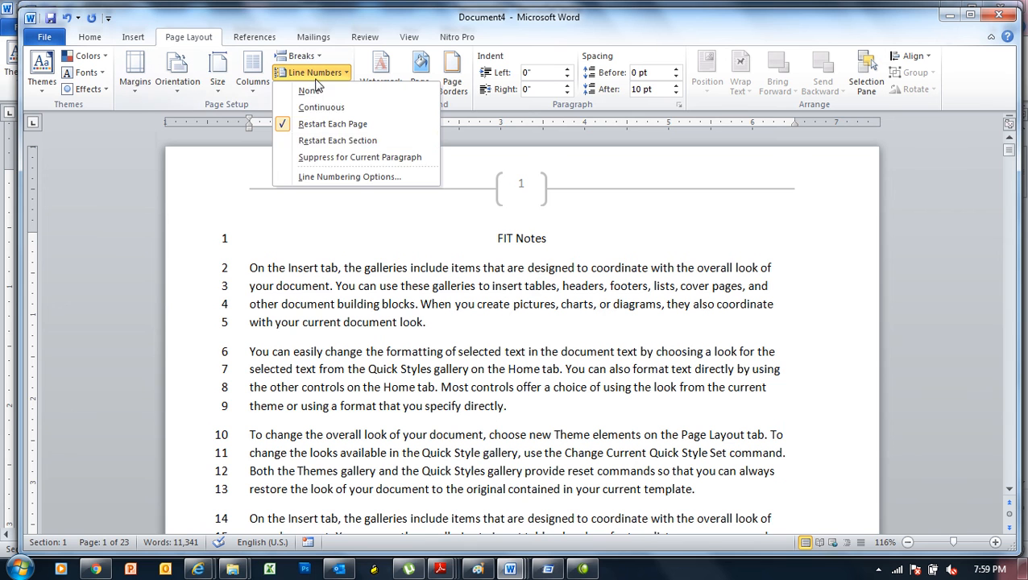
{"action": "left_click", "coordinate": [400, 141]}
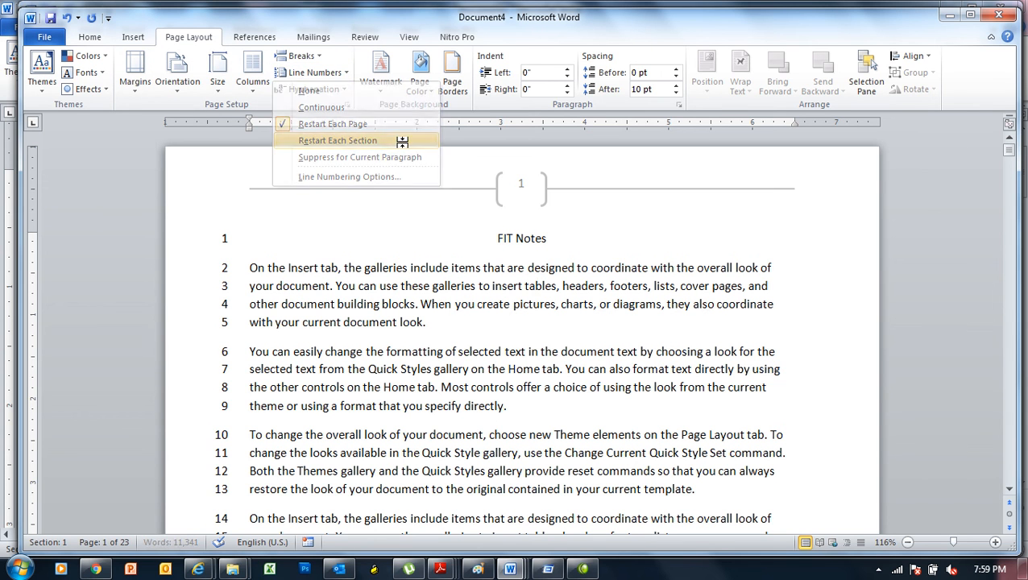
{"action": "left_click", "coordinate": [343, 74]}
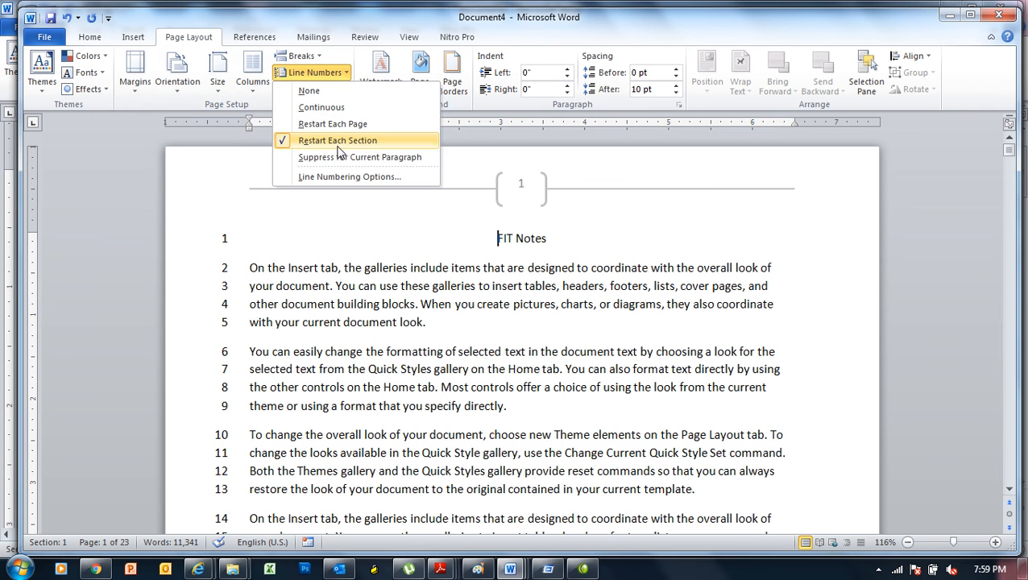
{"action": "left_click", "coordinate": [395, 337]}
- Go to the "Windows Notes" section and add line numbers that restart at each section
{"action": "scroll", "coordinate": [395, 335], "scroll_direction": "down", "scroll_amount": 8}
{"action": "scroll", "coordinate": [395, 335], "scroll_direction": "down", "scroll_amount": 19}
{"action": "scroll", "coordinate": [395, 335], "scroll_direction": "down", "scroll_amount": 12}
{"action": "scroll", "coordinate": [394, 337], "scroll_direction": "down", "scroll_amount": 20}
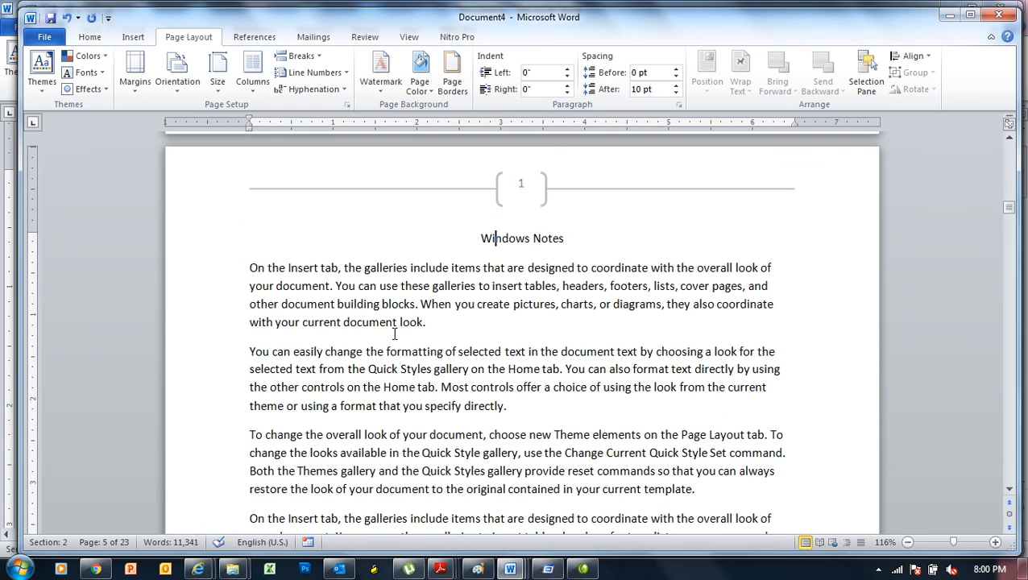
{"action": "left_click", "coordinate": [310, 73]}
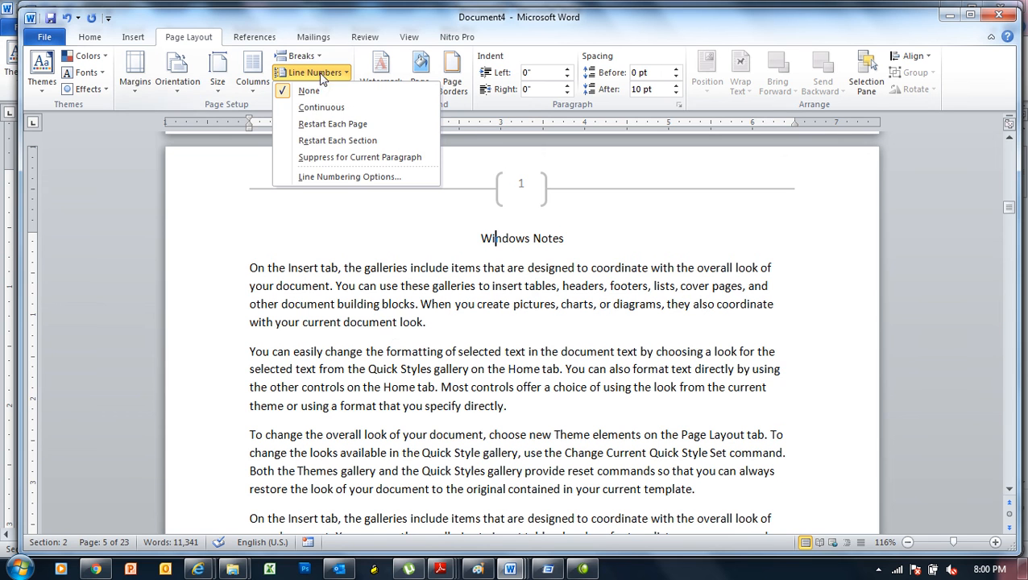
{"action": "left_click", "coordinate": [355, 141]}
- Go to the "MS Word Notes" section and add line numbers that restart at each section
{"action": "scroll", "coordinate": [357, 140], "scroll_direction": "down", "scroll_amount": 20}
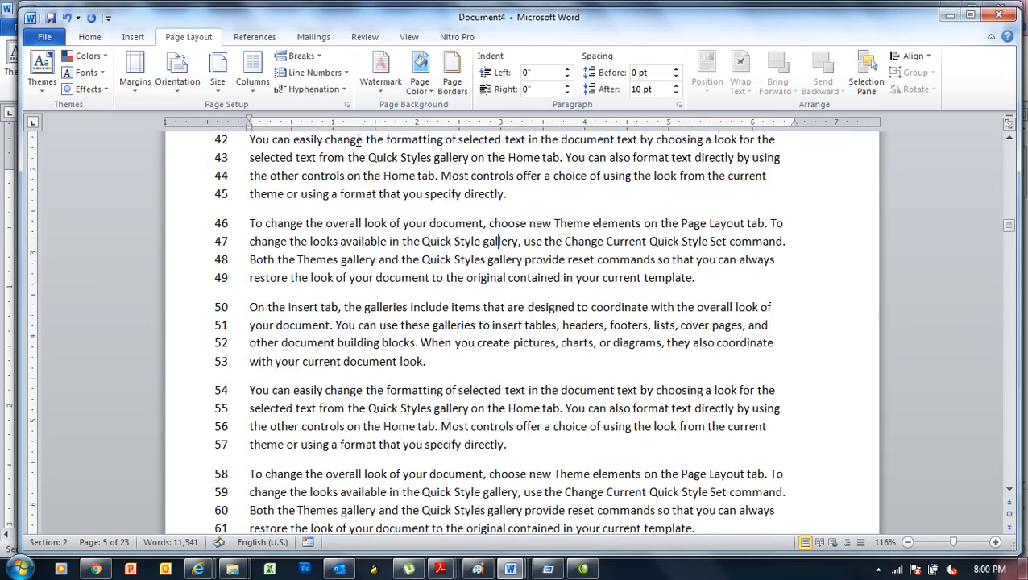
{"action": "scroll", "coordinate": [359, 140], "scroll_direction": "down", "scroll_amount": 20}
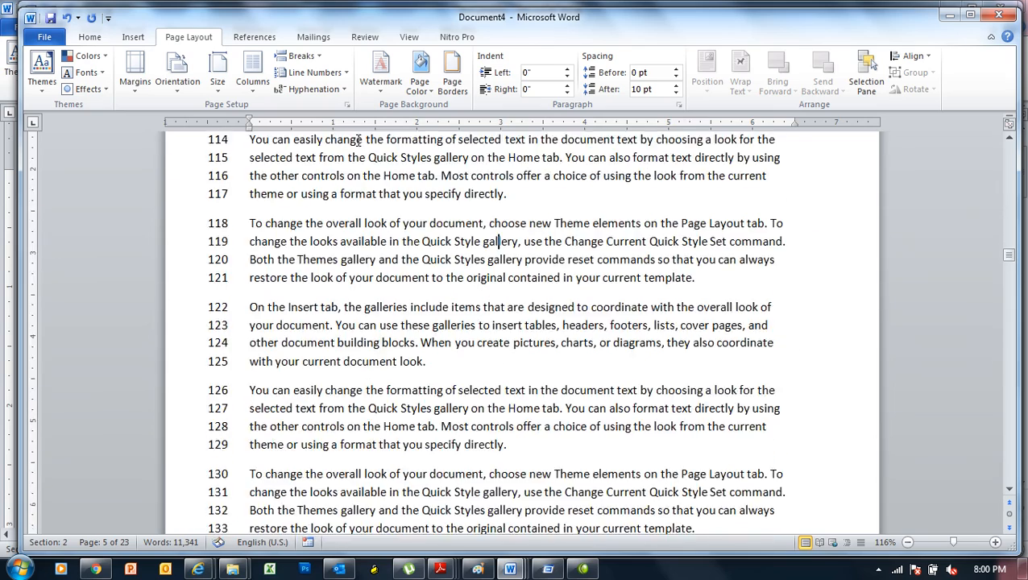
{"action": "scroll", "coordinate": [358, 140], "scroll_direction": "down", "scroll_amount": 15}
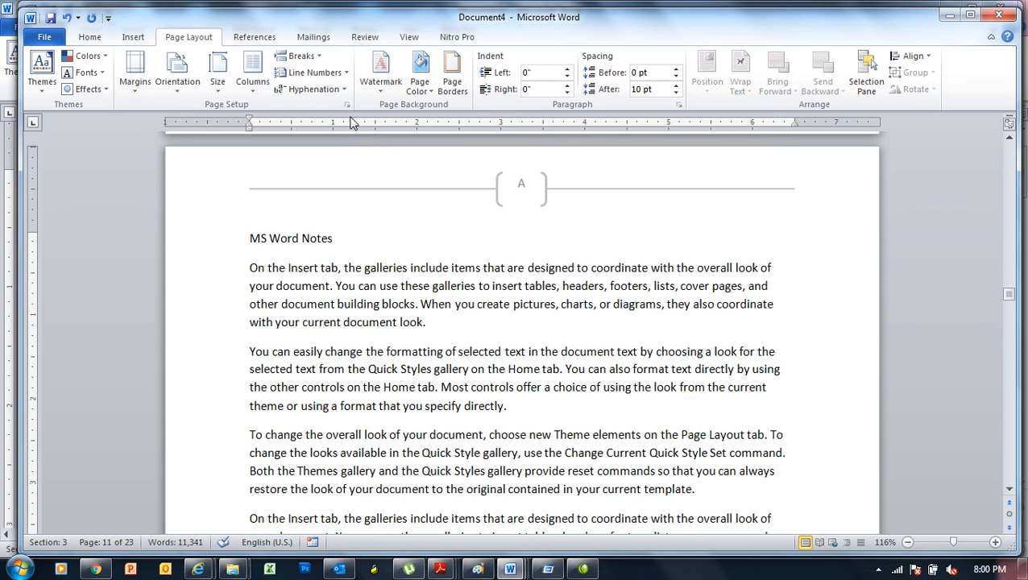
{"action": "left_click", "coordinate": [322, 74]}
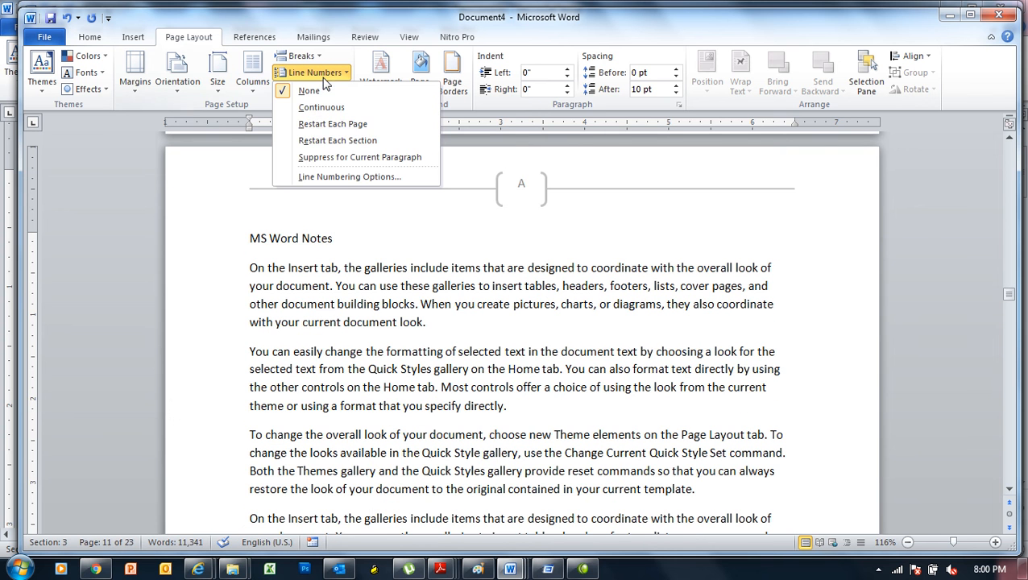
{"action": "left_click", "coordinate": [355, 141]}
- Go to the "MS Excel Notes" section and add line numbers that restart at each section
{"action": "scroll", "coordinate": [362, 140], "scroll_direction": "down", "scroll_amount": 20}
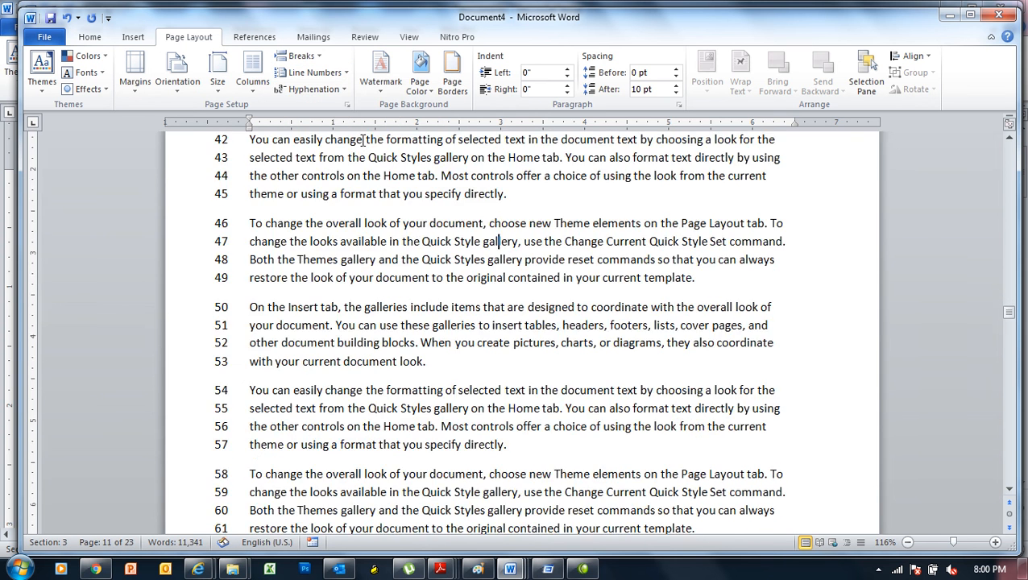
{"action": "scroll", "coordinate": [362, 141], "scroll_direction": "down", "scroll_amount": 20}
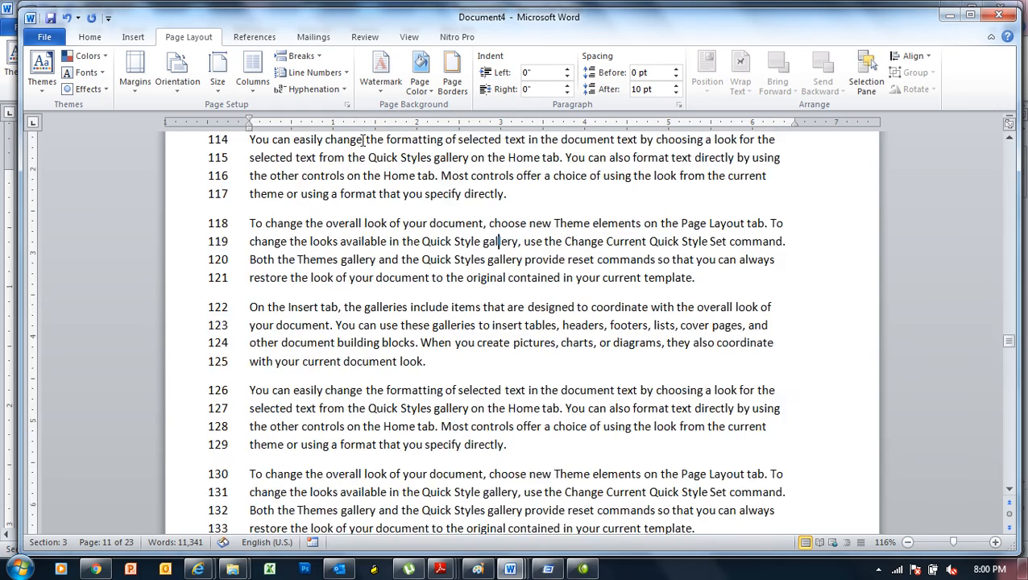
{"action": "scroll", "coordinate": [361, 140], "scroll_direction": "down", "scroll_amount": 15}
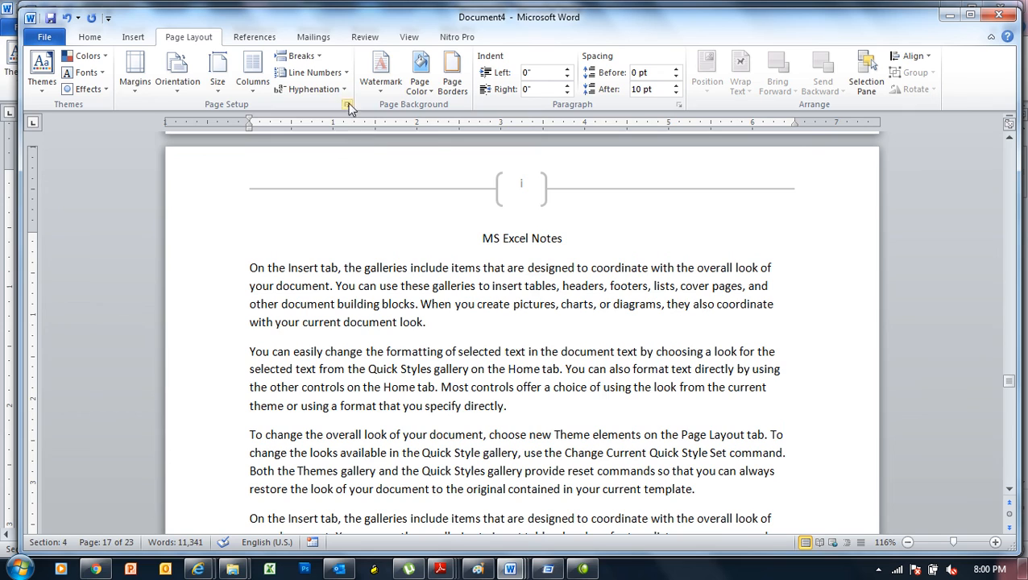
{"action": "left_click", "coordinate": [327, 72]}
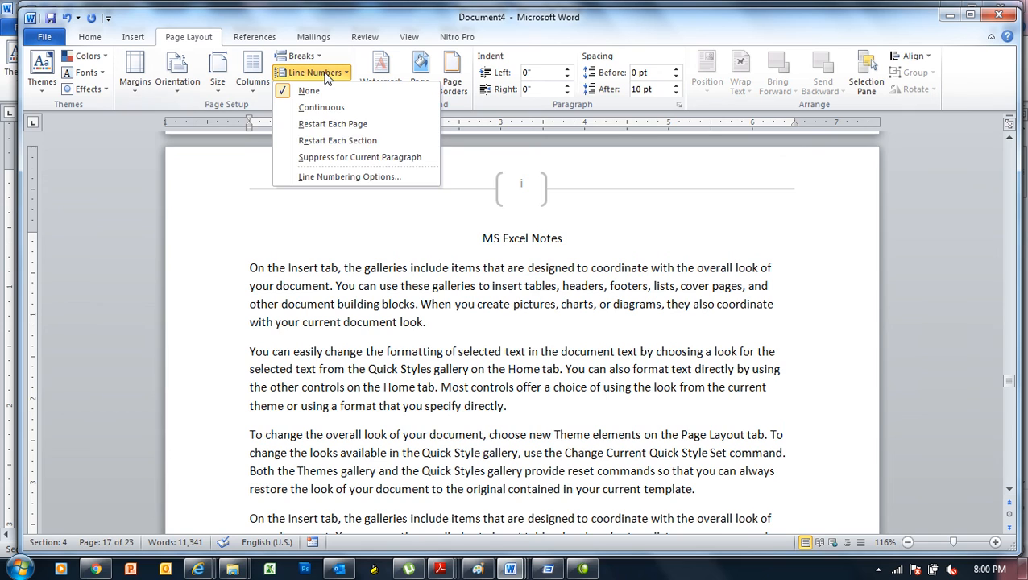
{"action": "left_click", "coordinate": [353, 142]}
- Go to the "MS Power point notes" section and add line numbers that restart at each section
{"action": "scroll", "coordinate": [351, 140], "scroll_direction": "down", "scroll_amount": 20}
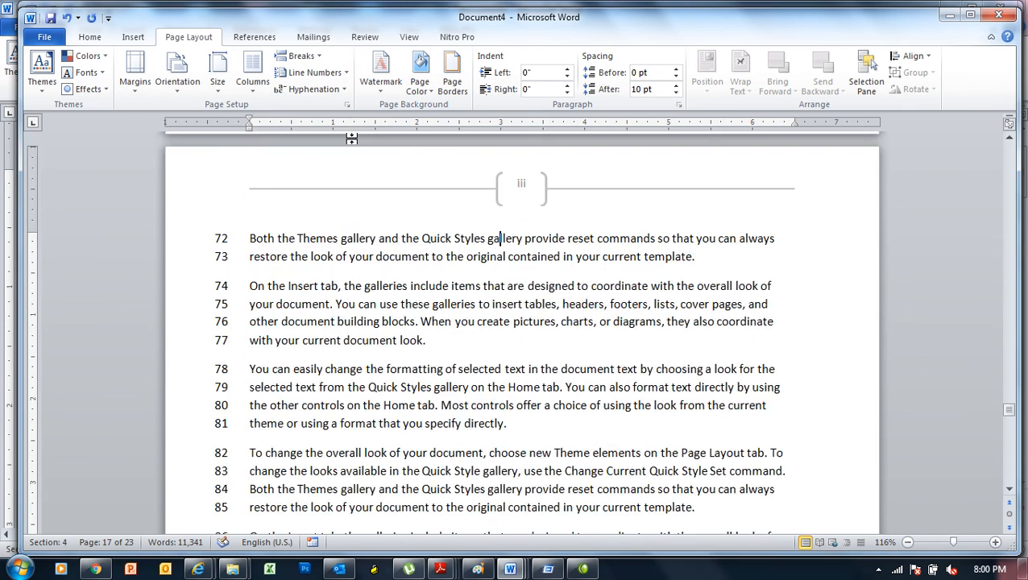
{"action": "key", "text": "Page_Down"}
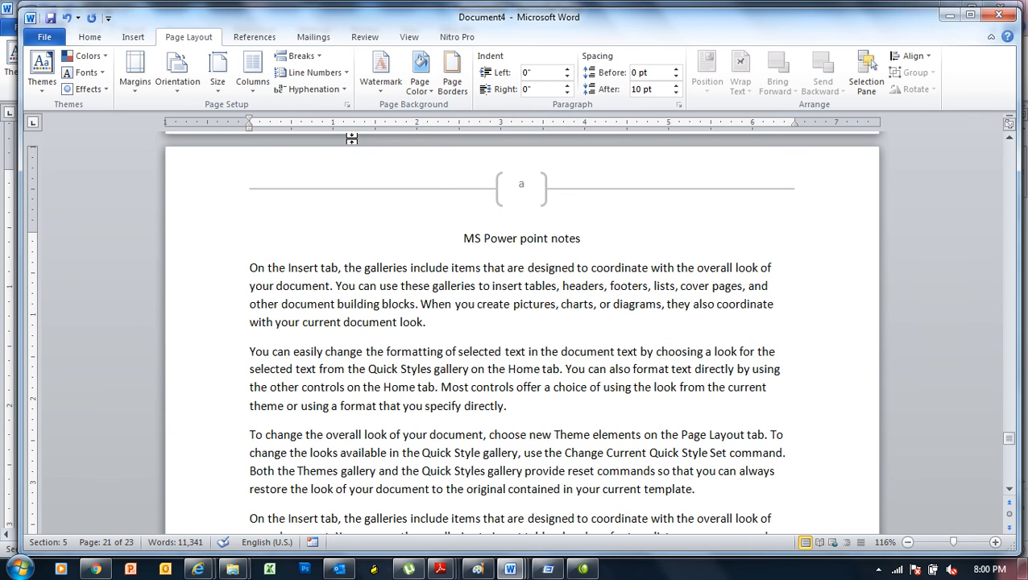
{"action": "left_click", "coordinate": [330, 73]}
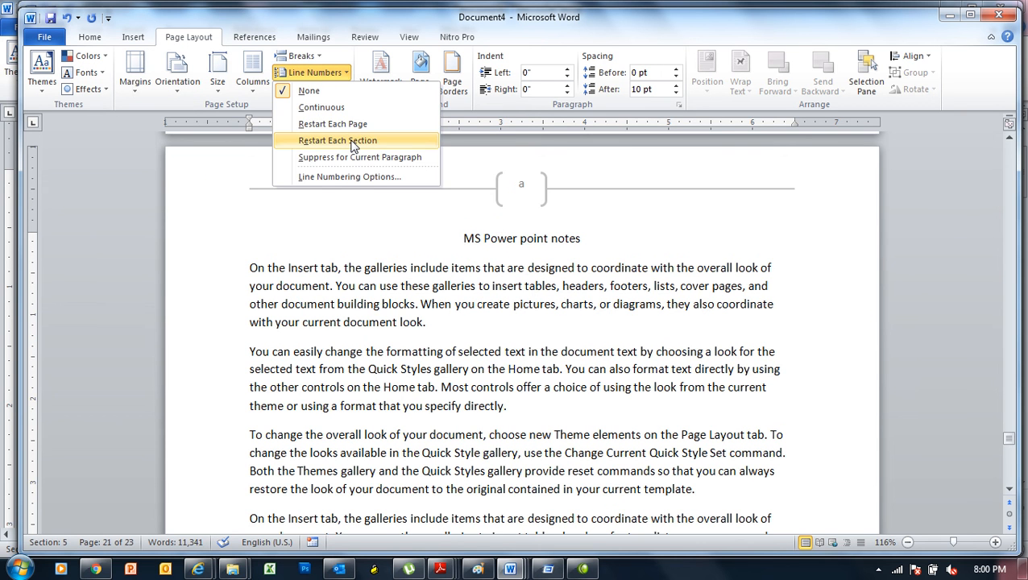
{"action": "left_click", "coordinate": [350, 140]}
- Go to the "HTML Notes" section and add line numbers that restart at each section
{"action": "scroll", "coordinate": [352, 141], "scroll_direction": "down", "scroll_amount": 20}
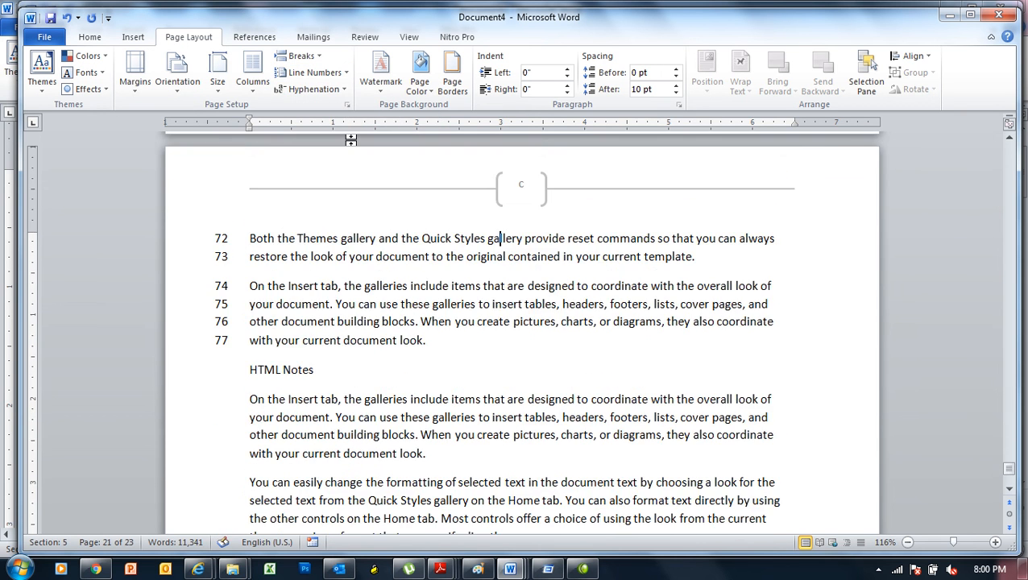
{"action": "scroll", "coordinate": [352, 139], "scroll_direction": "up", "scroll_amount": 3}
{"action": "left_click", "coordinate": [337, 74]}
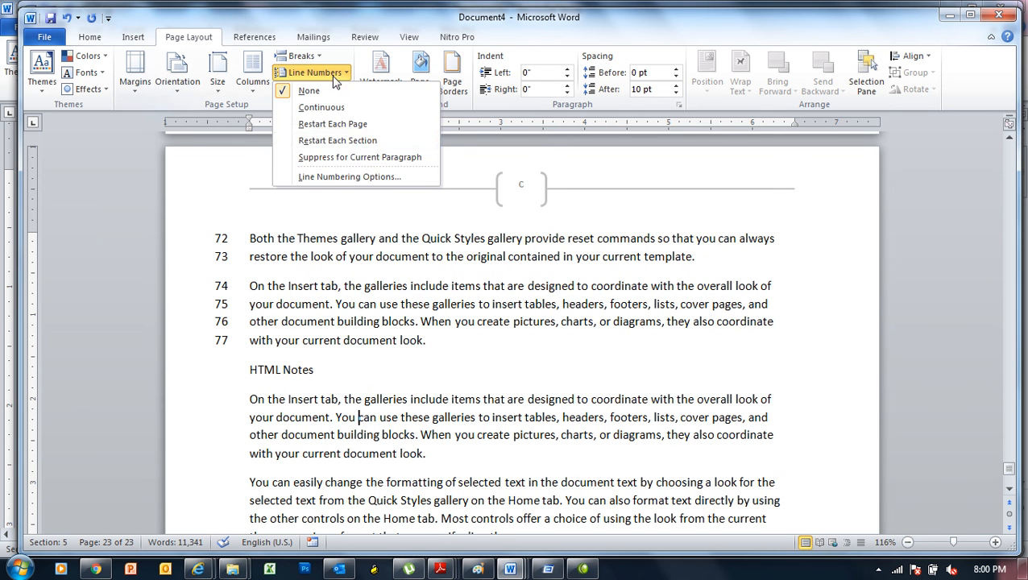
{"action": "left_click", "coordinate": [342, 142]}
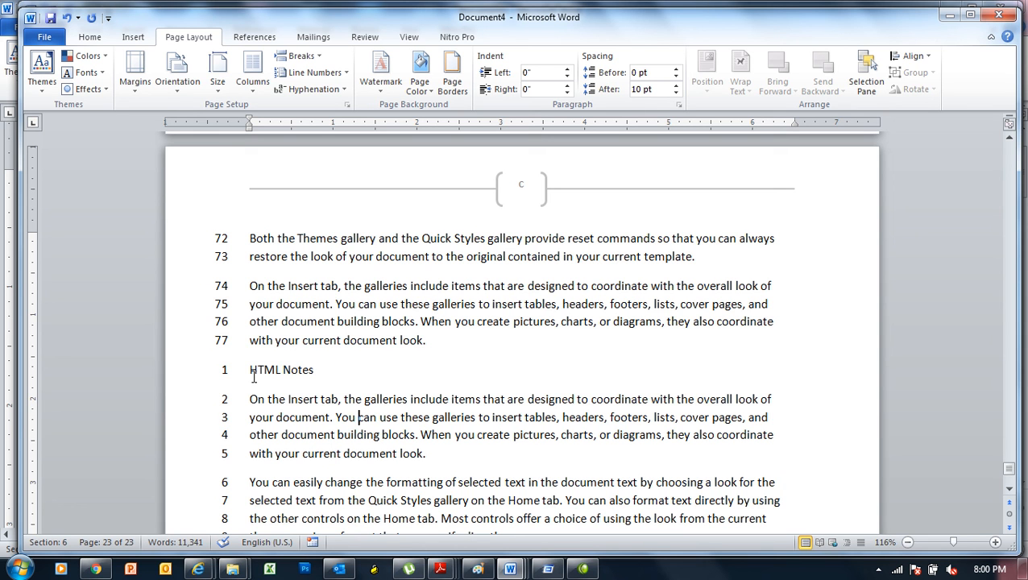
- Return to the document's start and suppress line numbers for the second body paragraph of "FIT Notes", beginning "You can easily change"
{"action": "key", "text": "ctrl+Home"}
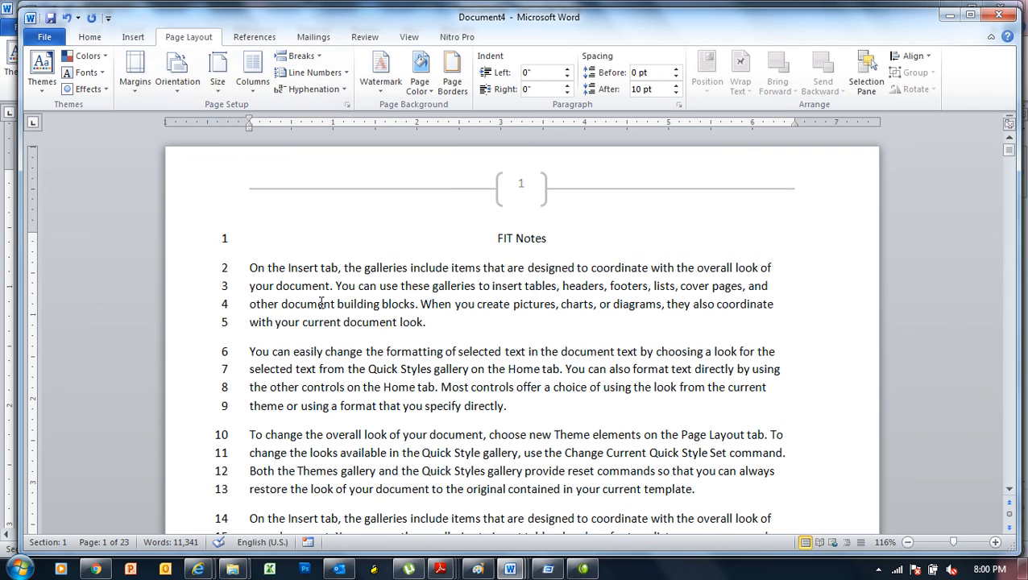
{"action": "left_click", "coordinate": [331, 387]}
{"action": "left_click", "coordinate": [345, 74]}
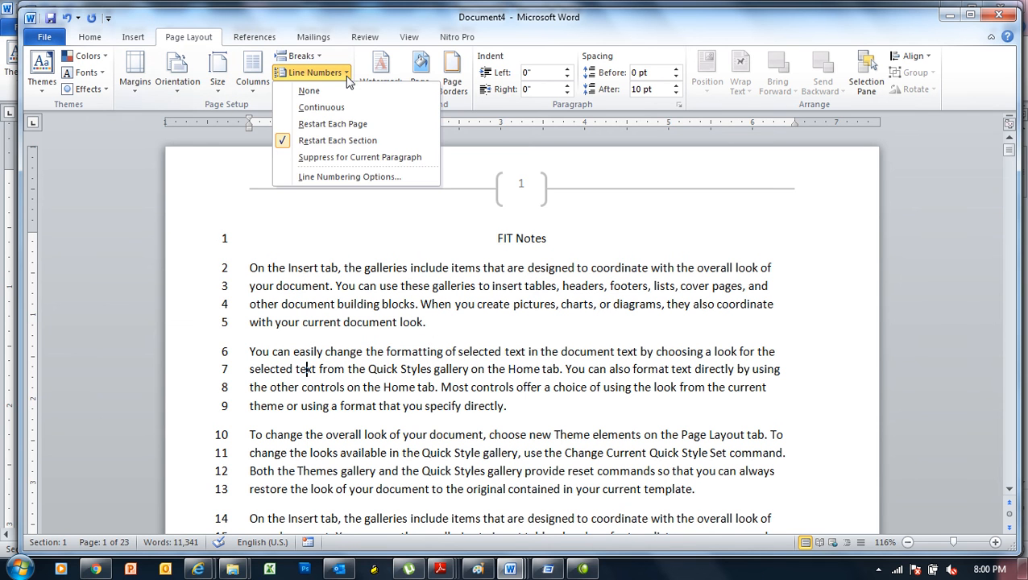
{"action": "left_click", "coordinate": [361, 162]}
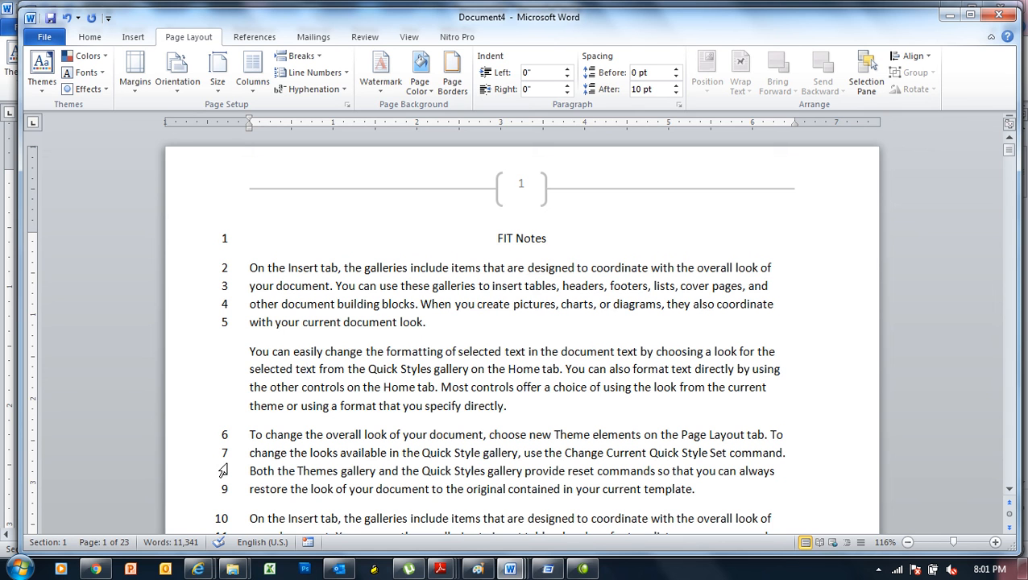
{"action": "left_click", "coordinate": [880, 571]}
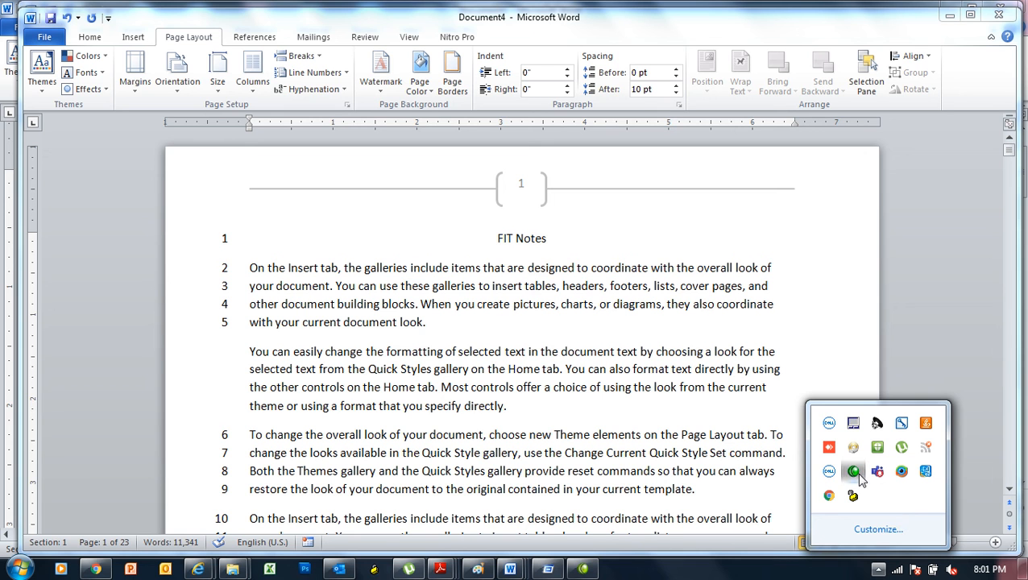